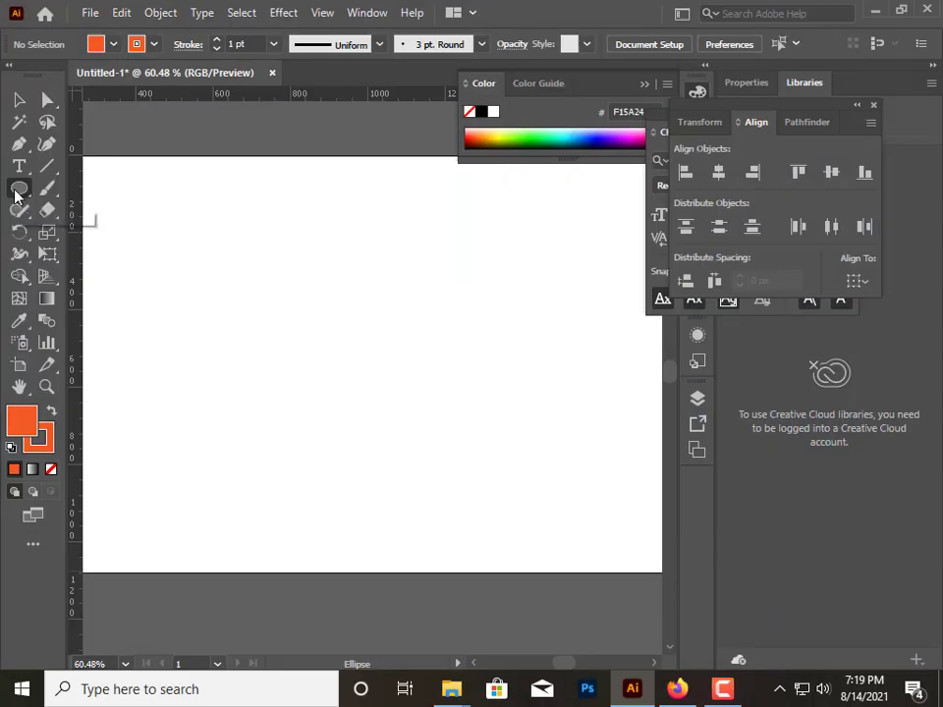
Draw a long orange rounded-rectangle bar near the top of the artboard
{"action": "left_click_drag", "start_coordinate": [19, 187], "coordinate": [56, 221]}
{"action": "left_click_drag", "start_coordinate": [174, 261], "coordinate": [552, 295]}
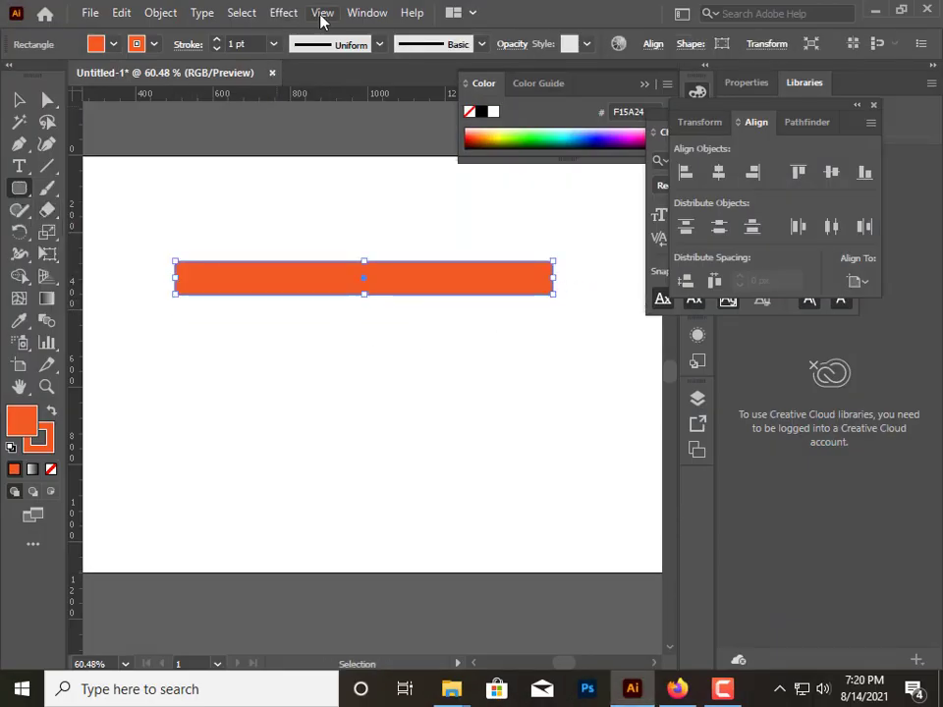
{"action": "left_click", "coordinate": [322, 13]}
{"action": "left_click", "coordinate": [353, 564]}
{"action": "left_click", "coordinate": [18, 99]}
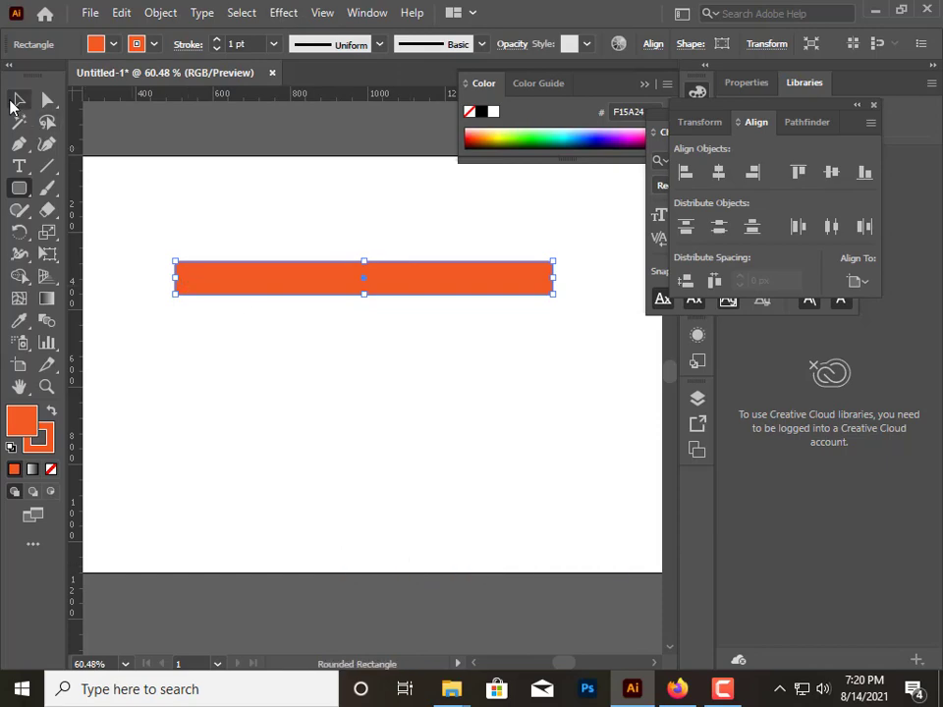
Show the corner widgets and round the bar's corners fully into a pill shape
{"action": "left_click", "coordinate": [324, 12]}
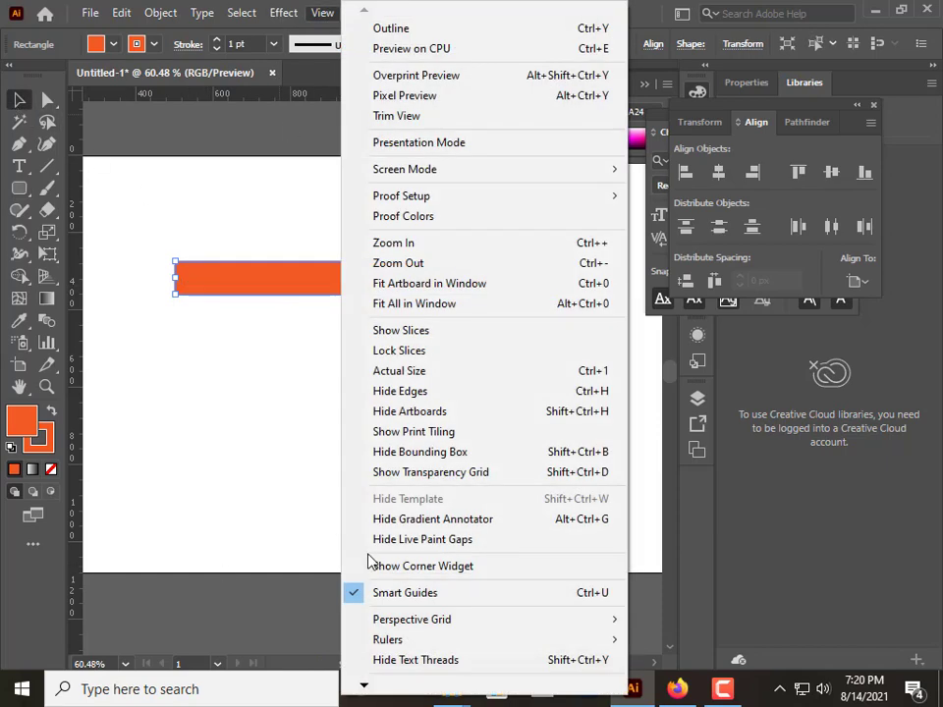
{"action": "left_click", "coordinate": [388, 566]}
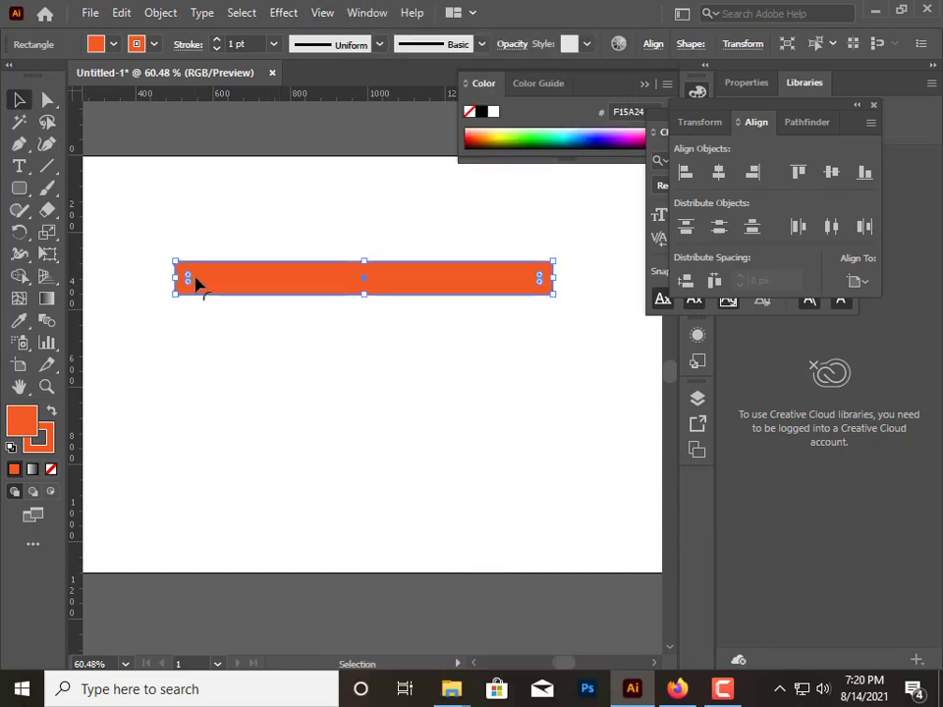
{"action": "left_click_drag", "start_coordinate": [196, 281], "coordinate": [204, 280]}
Alt-drag a duplicate of the pill just below the original
{"action": "left_click", "coordinate": [292, 448]}
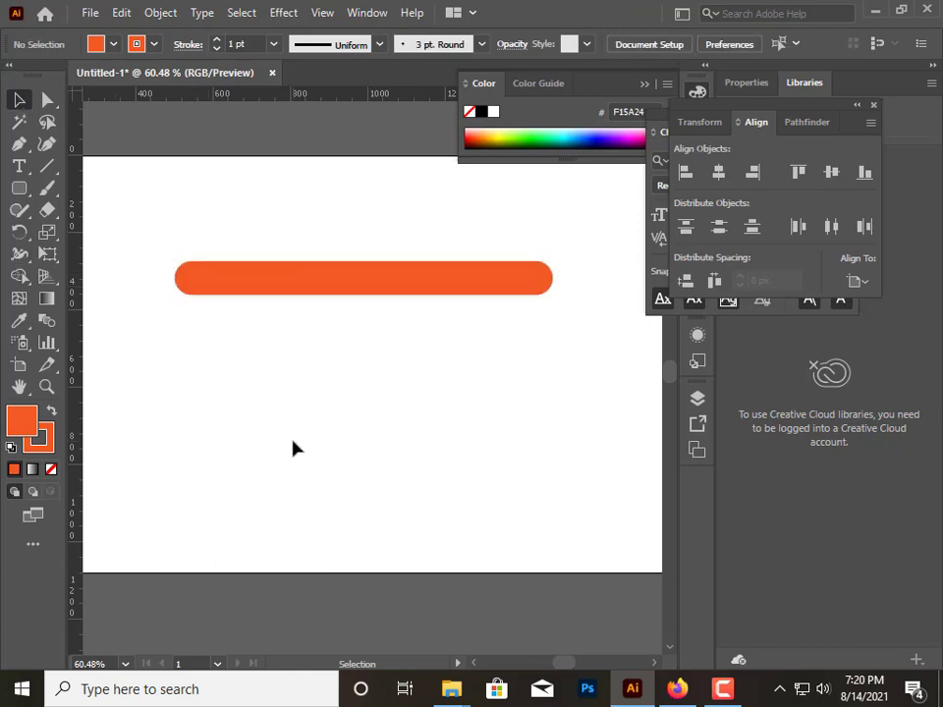
{"action": "left_click", "coordinate": [344, 286]}
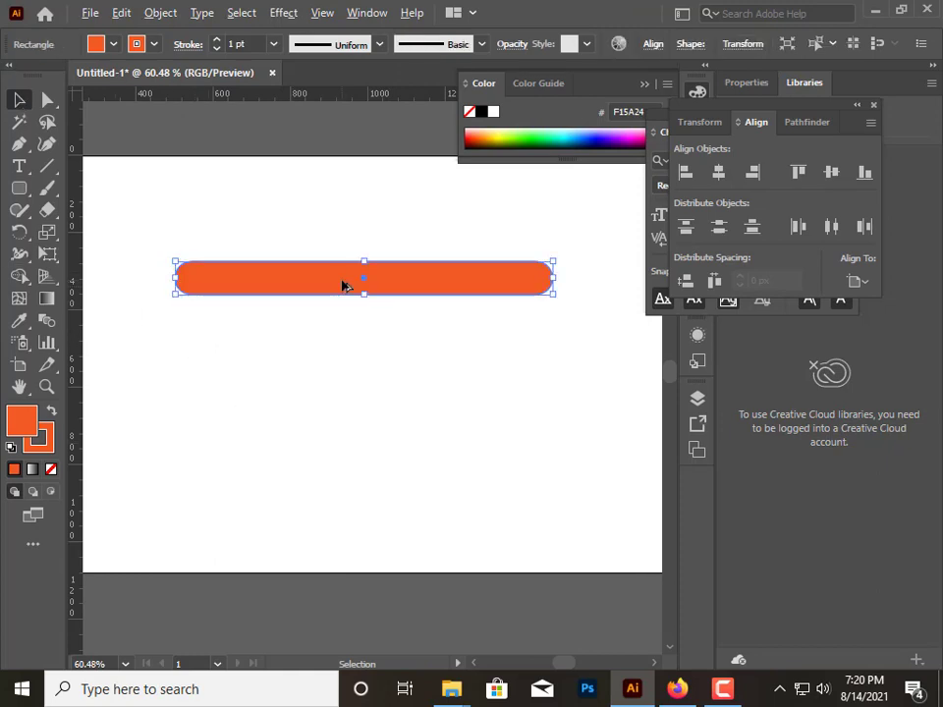
{"action": "left_click_drag", "start_coordinate": [344, 286], "coordinate": [347, 410]}
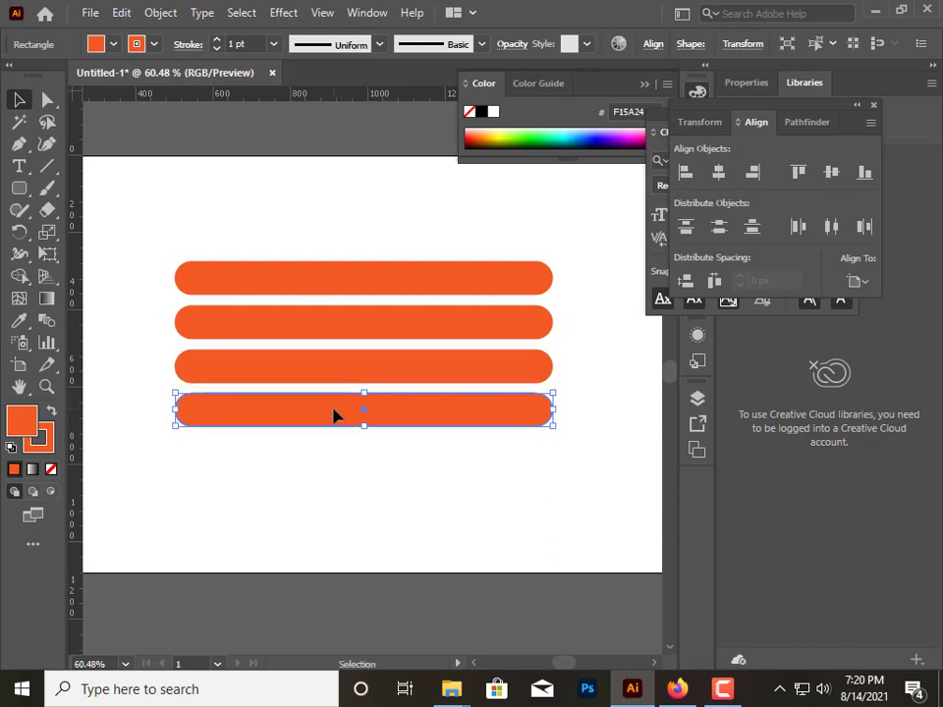
Duplicate the pill again to extend the stack to five evenly spaced bars
{"action": "mouse_move", "coordinate": [334, 416]}
{"action": "left_mouse_down"}
{"action": "mouse_move", "coordinate": [336, 461]}
{"action": "mouse_move", "coordinate": [504, 463]}
{"action": "mouse_move", "coordinate": [528, 444]}
{"action": "left_mouse_up"}
{"action": "left_click", "coordinate": [193, 269]}
{"action": "left_click", "coordinate": [482, 491]}
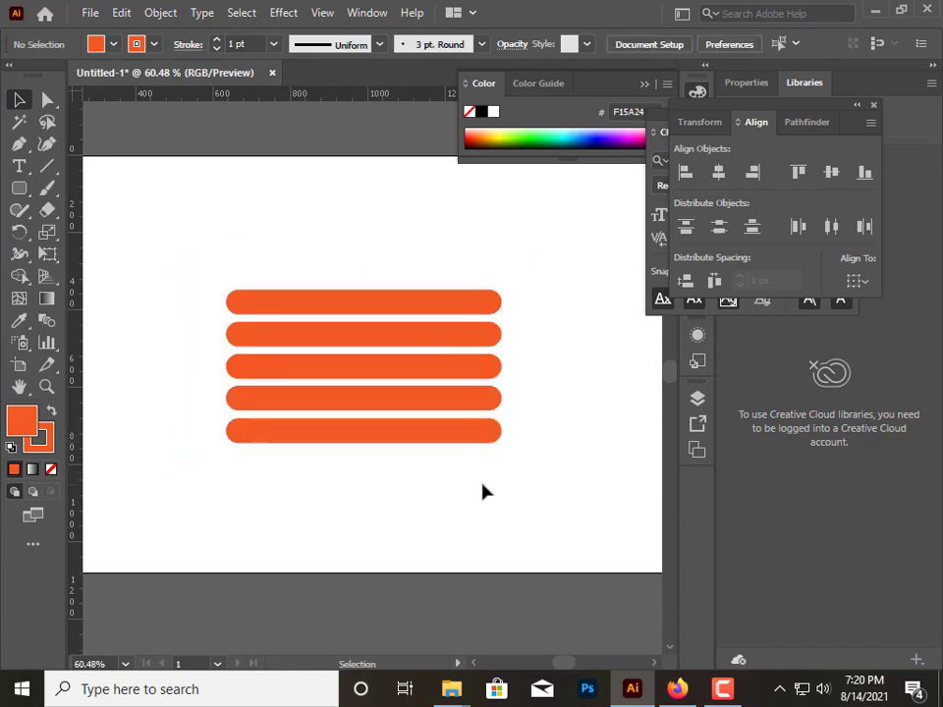
Select all five pills and move them slightly left together
{"action": "left_click", "coordinate": [370, 389]}
{"action": "left_click_drag", "start_coordinate": [400, 440], "coordinate": [373, 482]}
{"action": "left_click", "coordinate": [373, 481]}
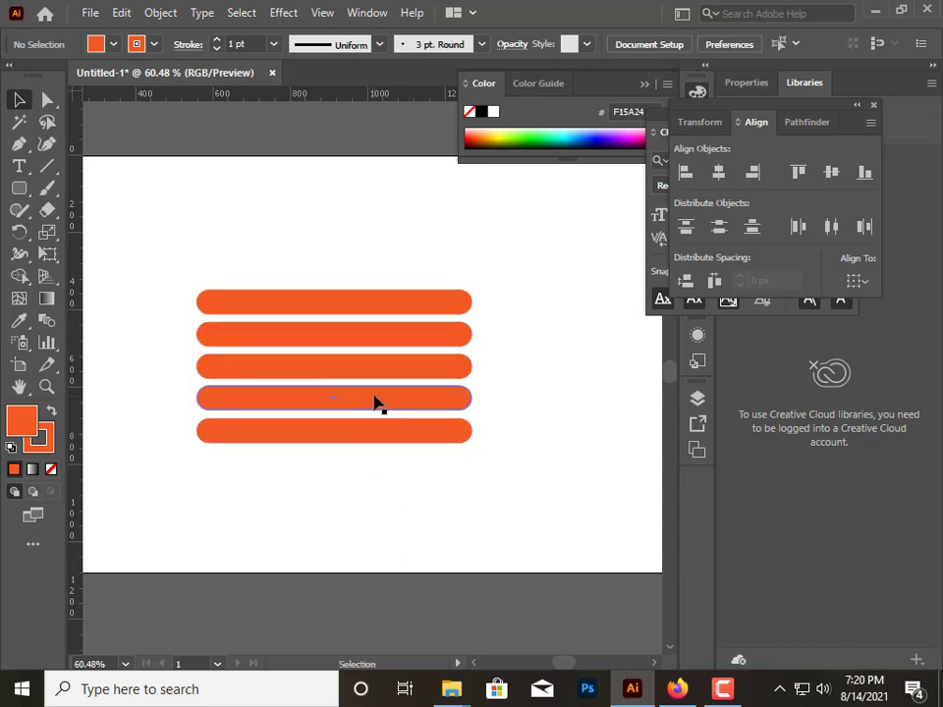
{"action": "left_click", "coordinate": [378, 371]}
Lengthen the middle, fourth and second pills on both ends, middle the most
{"action": "left_click_drag", "start_coordinate": [475, 367], "coordinate": [508, 366]}
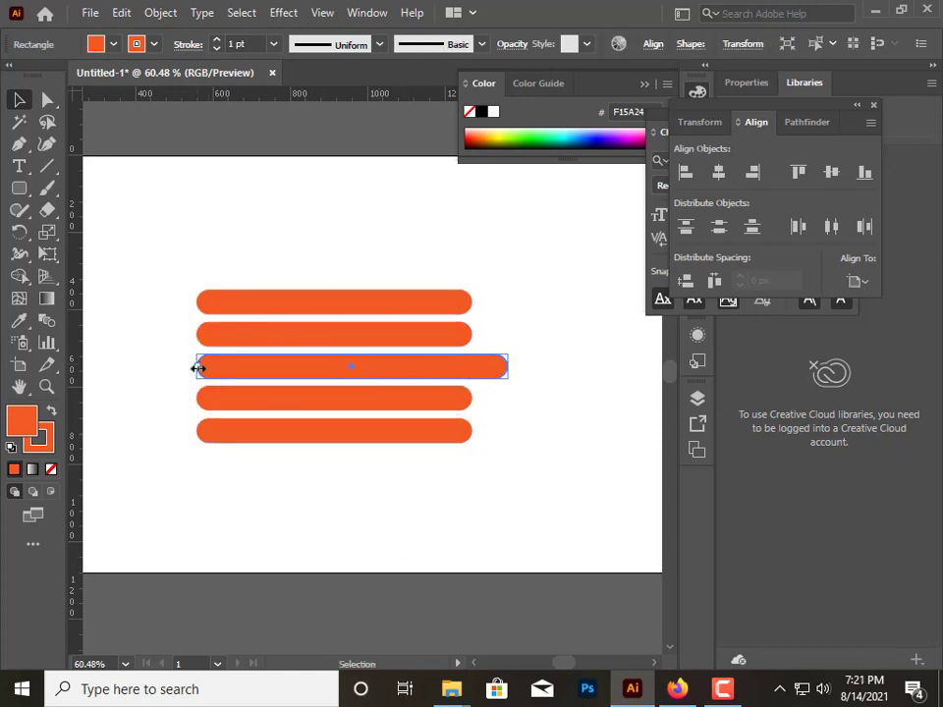
{"action": "left_click_drag", "start_coordinate": [197, 367], "coordinate": [169, 367]}
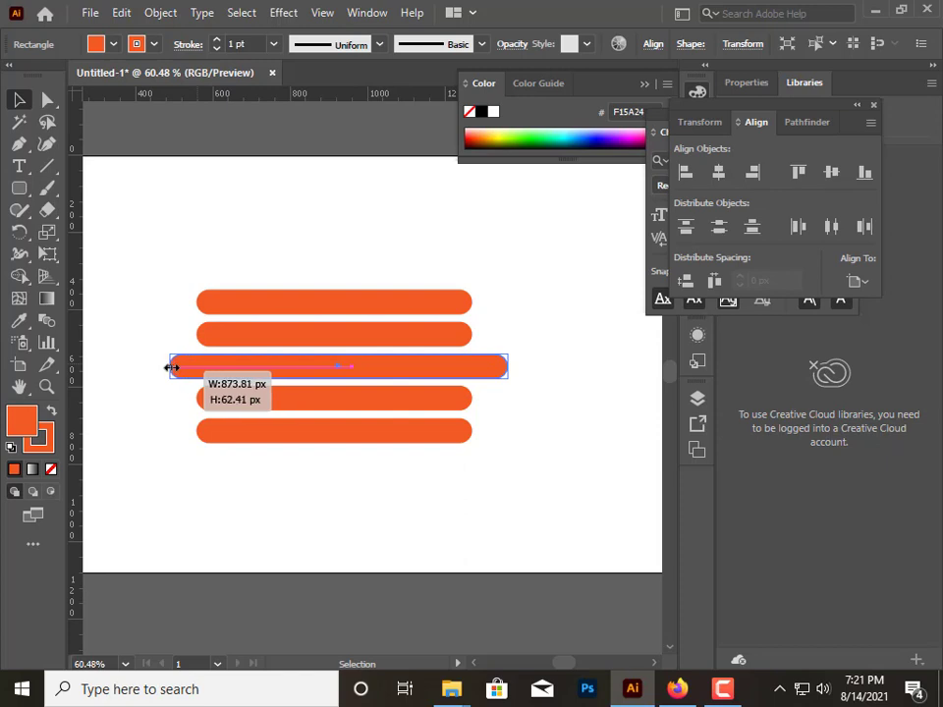
{"action": "left_click", "coordinate": [315, 401]}
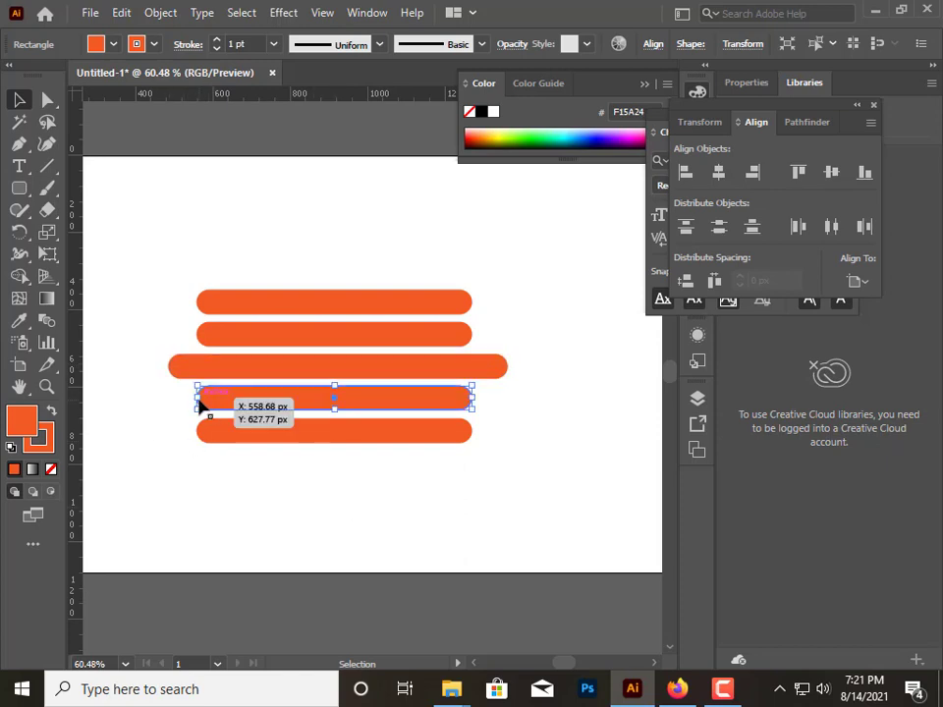
{"action": "left_click_drag", "start_coordinate": [197, 398], "coordinate": [192, 399]}
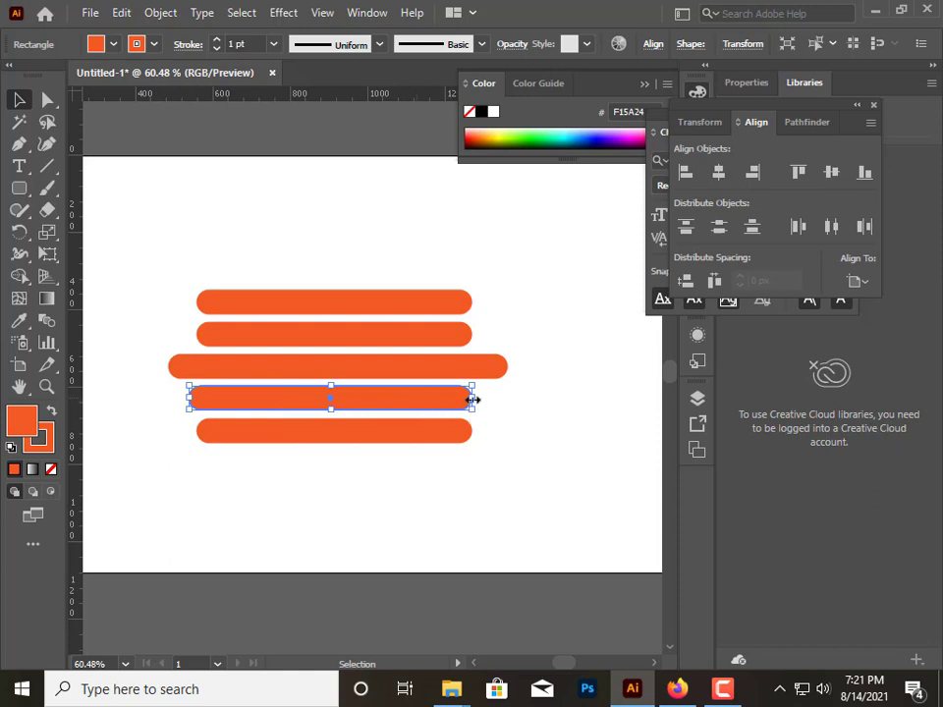
{"action": "left_click_drag", "start_coordinate": [473, 399], "coordinate": [479, 400]}
{"action": "left_click", "coordinate": [443, 338]}
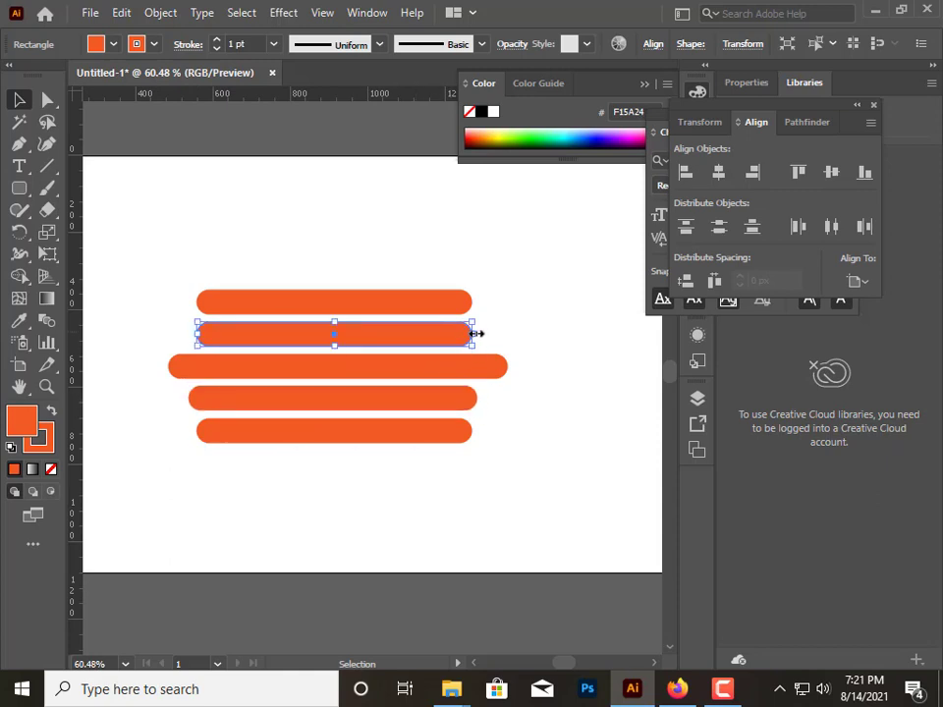
{"action": "left_click_drag", "start_coordinate": [476, 334], "coordinate": [478, 335]}
{"action": "left_click_drag", "start_coordinate": [199, 335], "coordinate": [188, 335]}
Shorten the top and bottom pills from both ends
{"action": "left_click", "coordinate": [227, 439]}
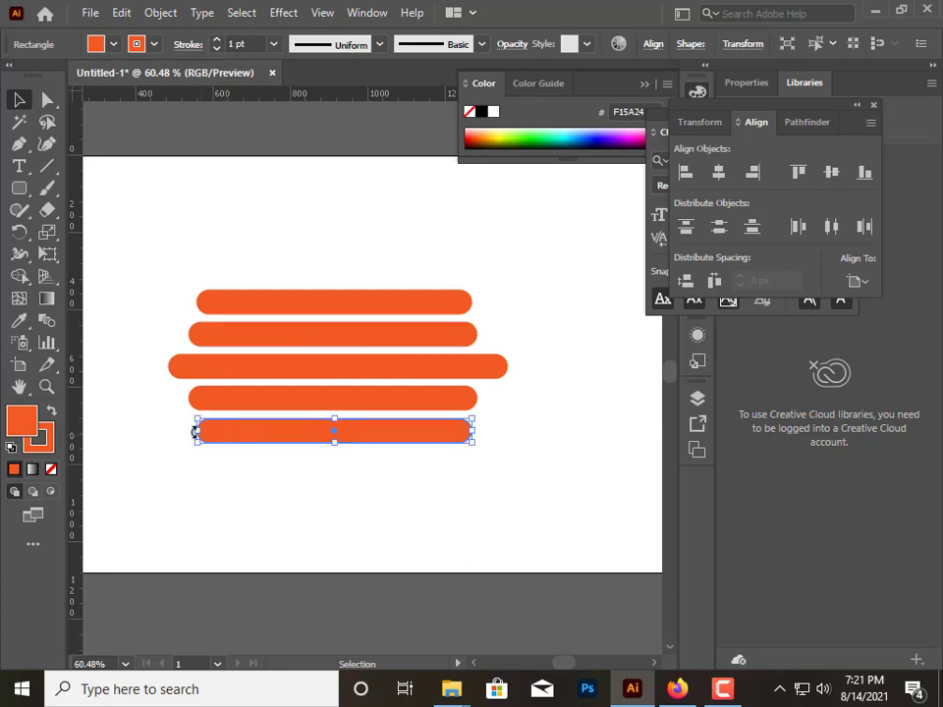
{"action": "mouse_move", "coordinate": [194, 432]}
{"action": "left_mouse_down"}
{"action": "mouse_move", "coordinate": [225, 431]}
{"action": "mouse_move", "coordinate": [217, 431]}
{"action": "left_mouse_up"}
{"action": "left_click_drag", "start_coordinate": [471, 431], "coordinate": [443, 431]}
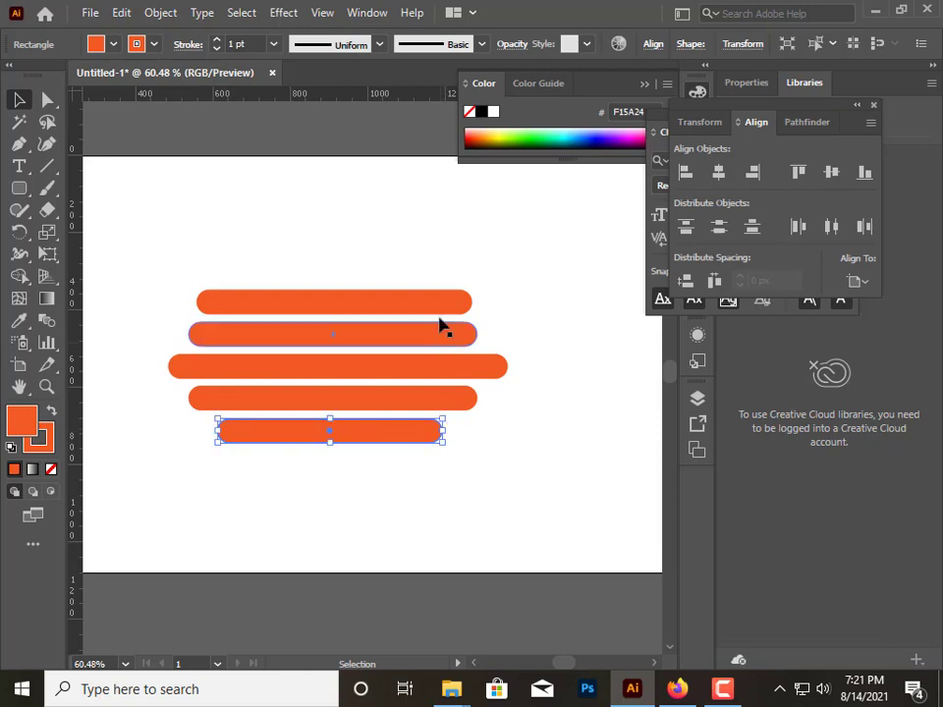
{"action": "left_click", "coordinate": [467, 301]}
{"action": "mouse_move", "coordinate": [473, 301]}
{"action": "left_mouse_down"}
{"action": "mouse_move", "coordinate": [438, 300]}
{"action": "mouse_move", "coordinate": [442, 308]}
{"action": "left_mouse_up"}
{"action": "left_click_drag", "start_coordinate": [196, 307], "coordinate": [217, 307]}
Select all five pills and align them to Horizontal Align Center
{"action": "left_click", "coordinate": [250, 509]}
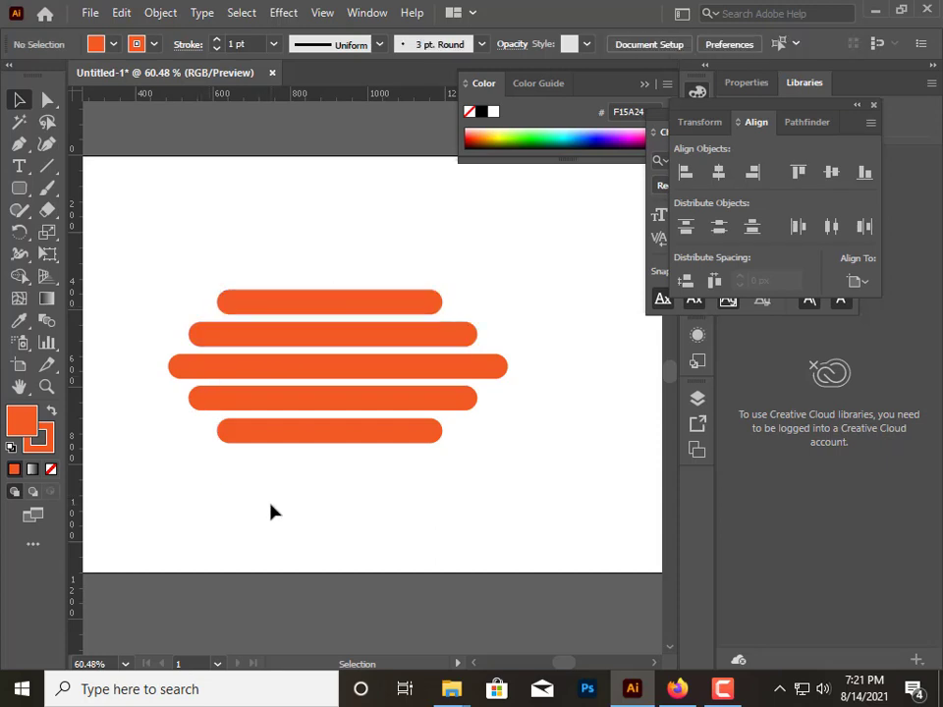
{"action": "left_click", "coordinate": [335, 438]}
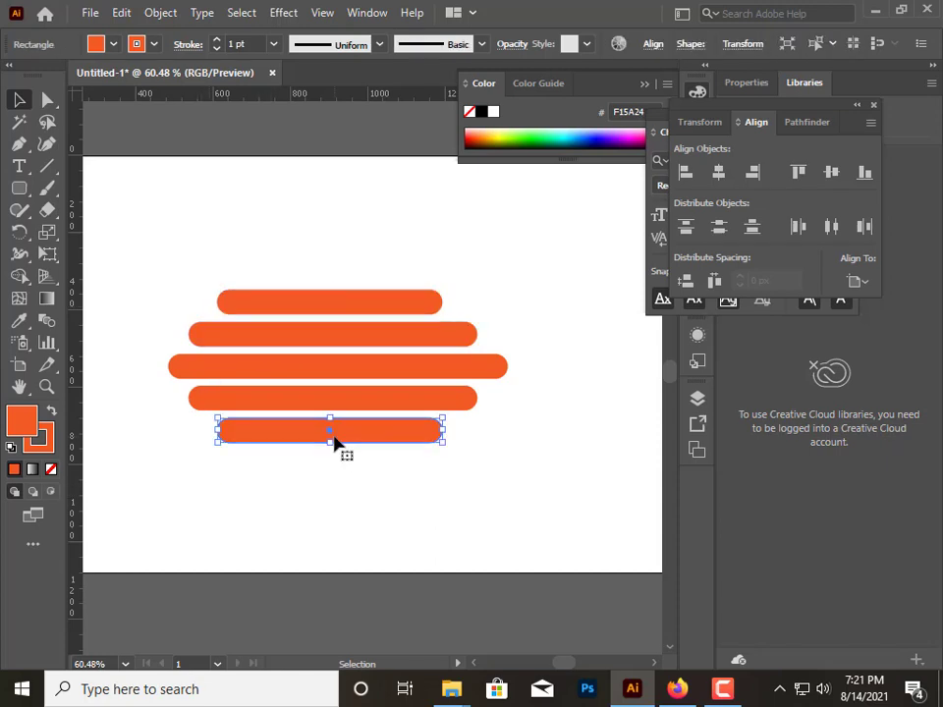
{"action": "left_click", "coordinate": [341, 399]}
{"action": "left_click_drag", "start_coordinate": [337, 208], "coordinate": [400, 490]}
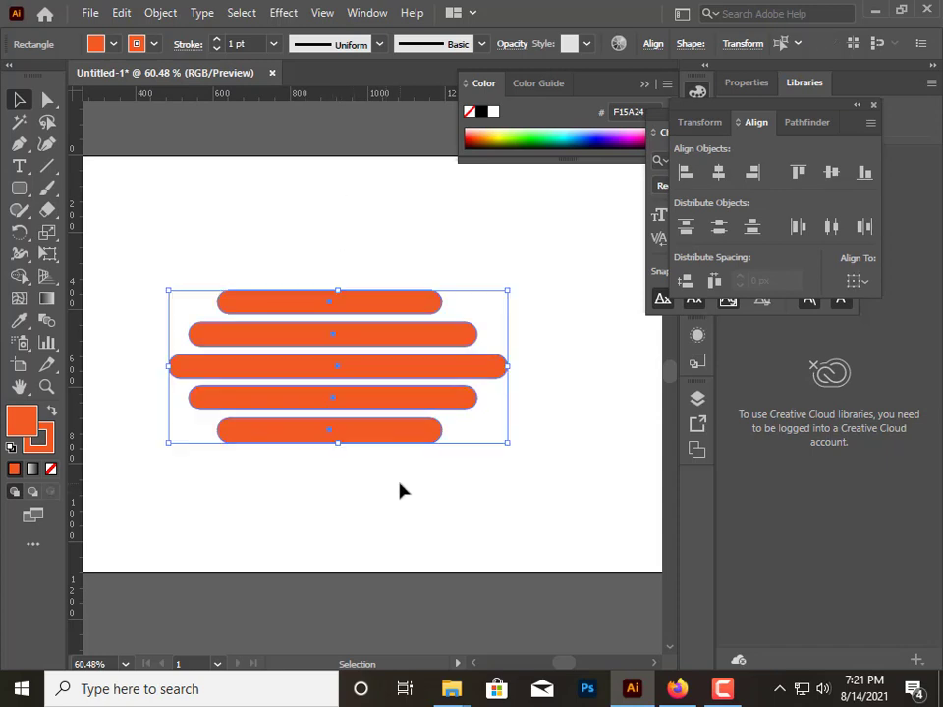
{"action": "left_click", "coordinate": [703, 173]}
{"action": "left_click", "coordinate": [718, 173]}
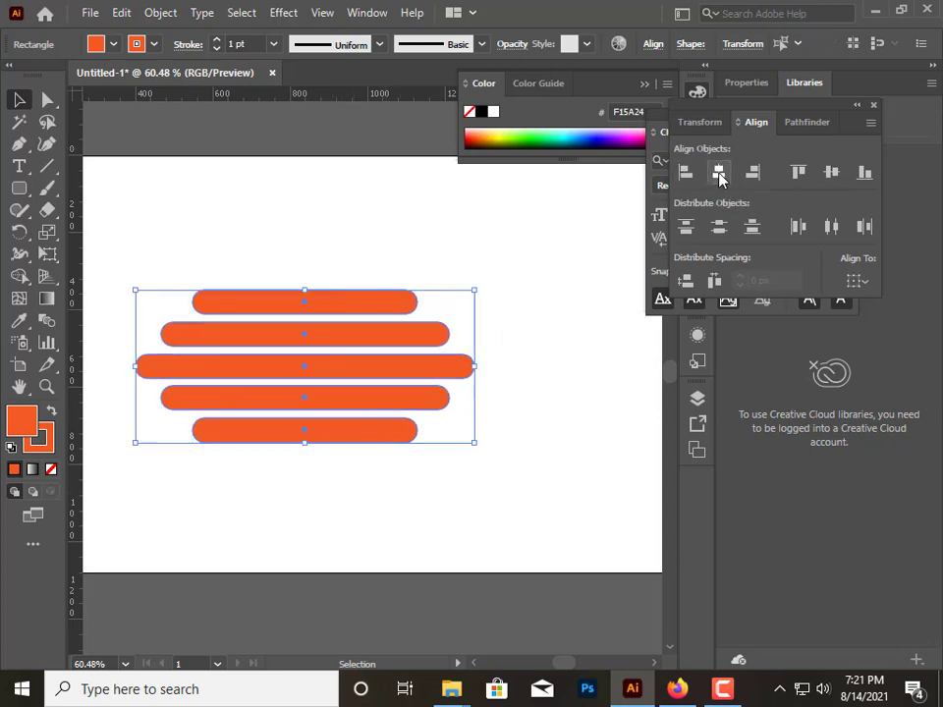
{"action": "left_click", "coordinate": [566, 367]}
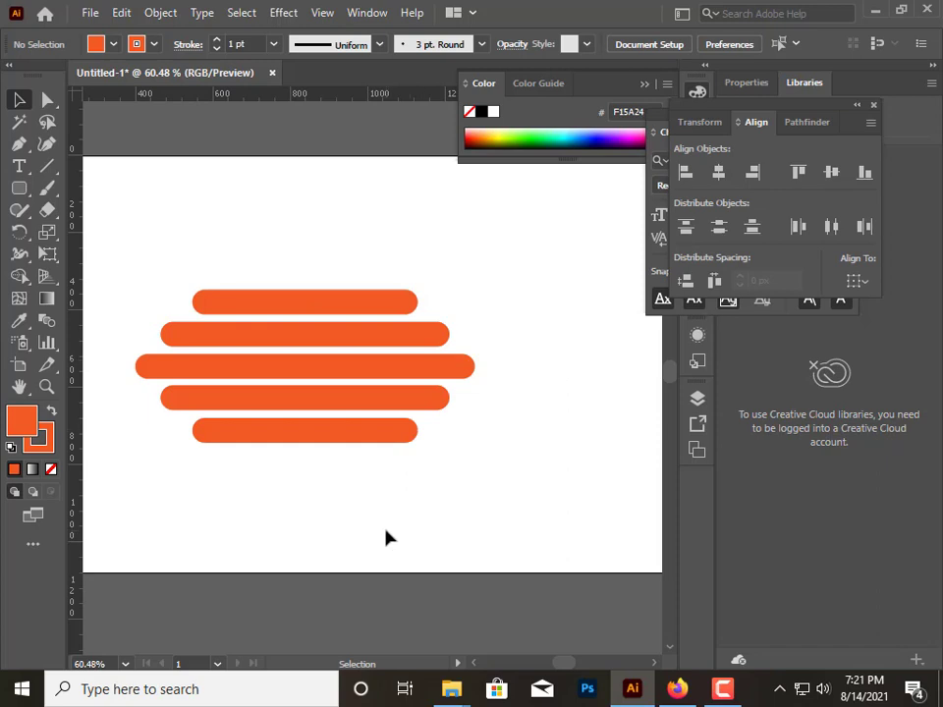
Draw a tall orange ellipse to the right of the pills and raise it
{"action": "left_click_drag", "start_coordinate": [18, 187], "coordinate": [101, 231]}
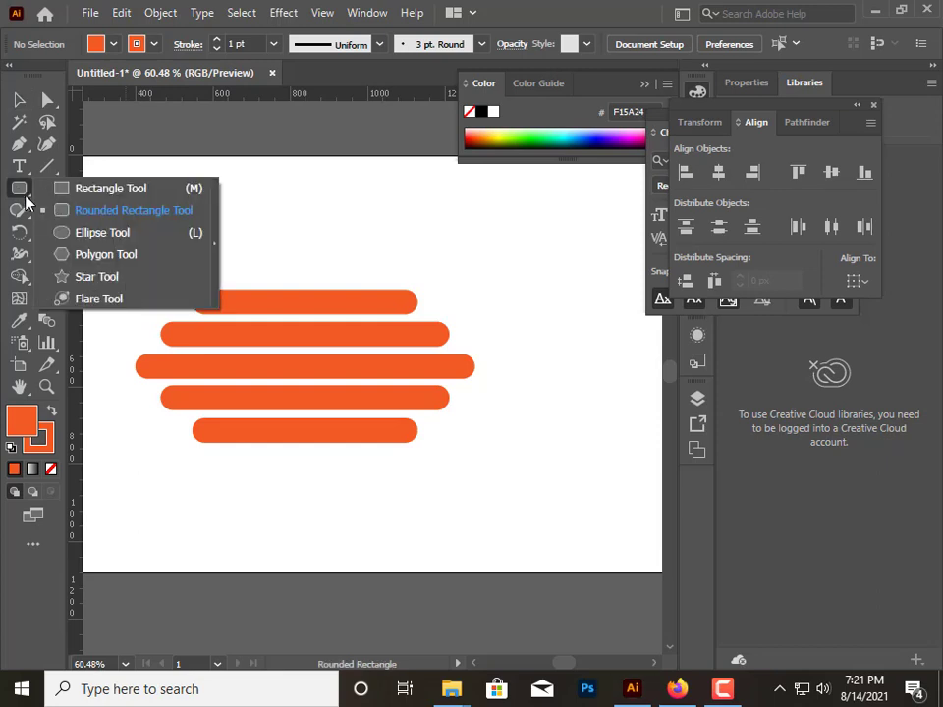
{"action": "left_click_drag", "start_coordinate": [481, 290], "coordinate": [628, 471]}
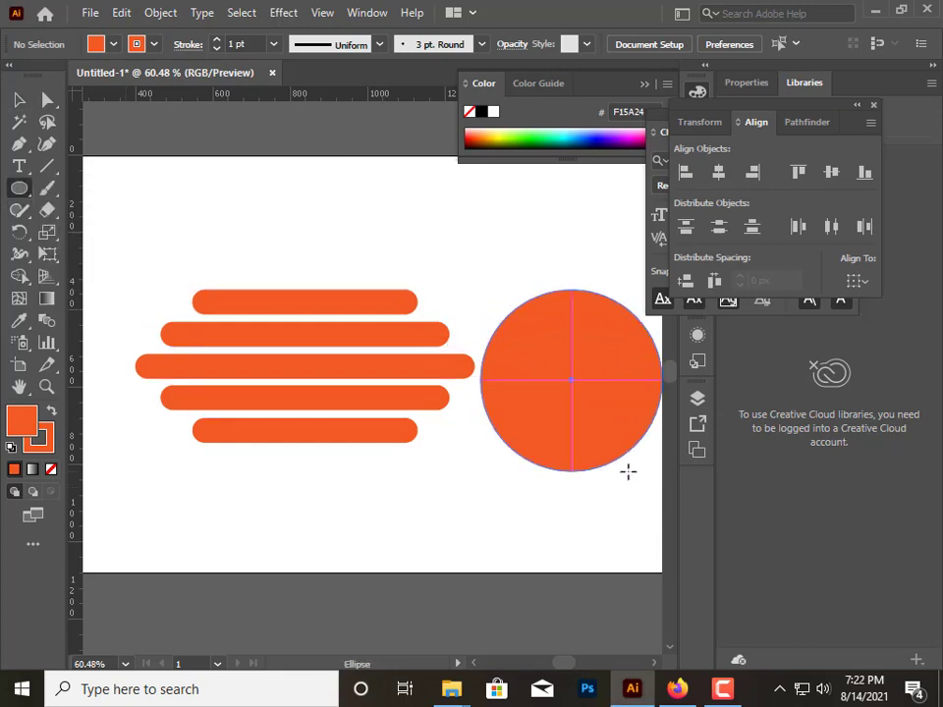
{"action": "mouse_move", "coordinate": [628, 471]}
{"action": "left_mouse_down"}
{"action": "mouse_move", "coordinate": [578, 416]}
{"action": "mouse_move", "coordinate": [653, 506]}
{"action": "left_mouse_up"}
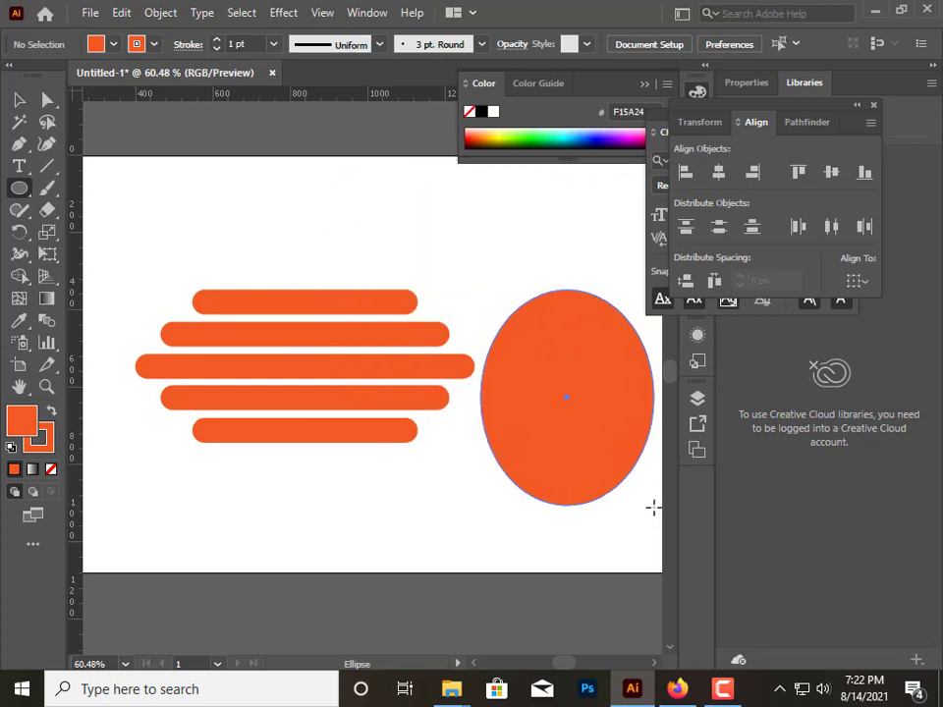
{"action": "left_click_drag", "start_coordinate": [653, 506], "coordinate": [649, 500]}
{"action": "left_click", "coordinate": [19, 99]}
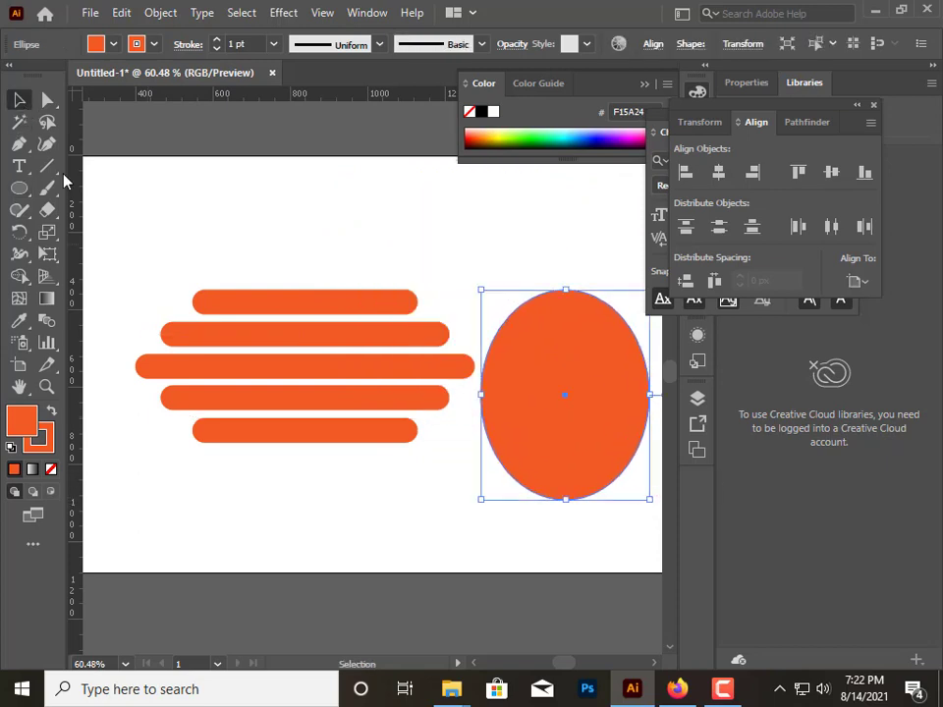
{"action": "left_click_drag", "start_coordinate": [593, 452], "coordinate": [587, 378]}
Group the five bars, keep a spare ellipse copy below, and move the ellipse onto the bars
{"action": "mouse_move", "coordinate": [179, 224]}
{"action": "left_mouse_down"}
{"action": "mouse_move", "coordinate": [263, 456]}
{"action": "mouse_move", "coordinate": [264, 448]}
{"action": "left_mouse_up"}
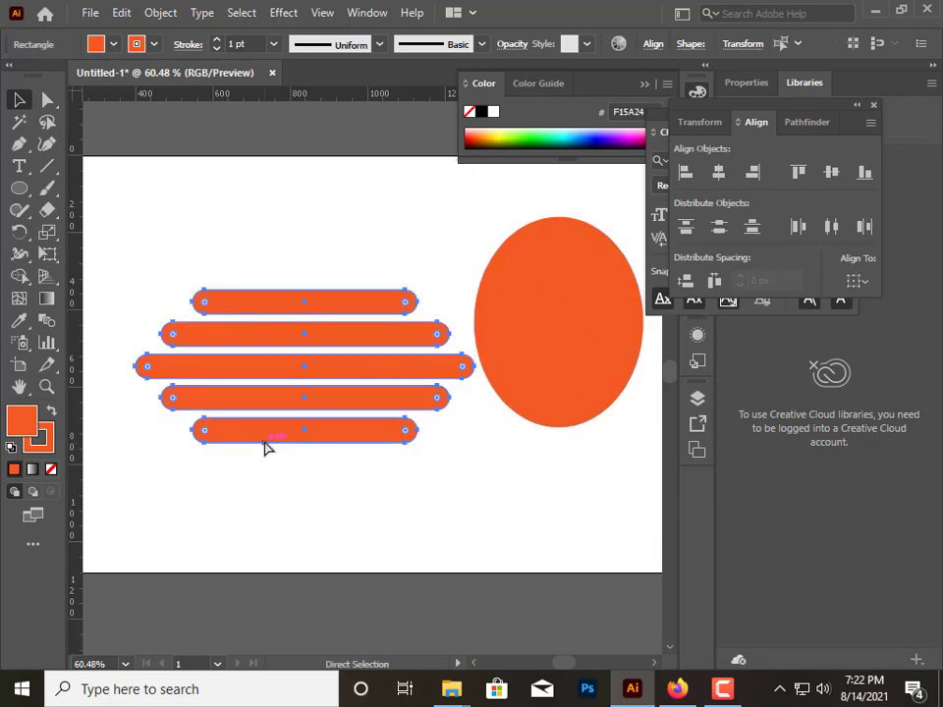
{"action": "key", "text": "ctrl+g"}
{"action": "left_click", "coordinate": [572, 379]}
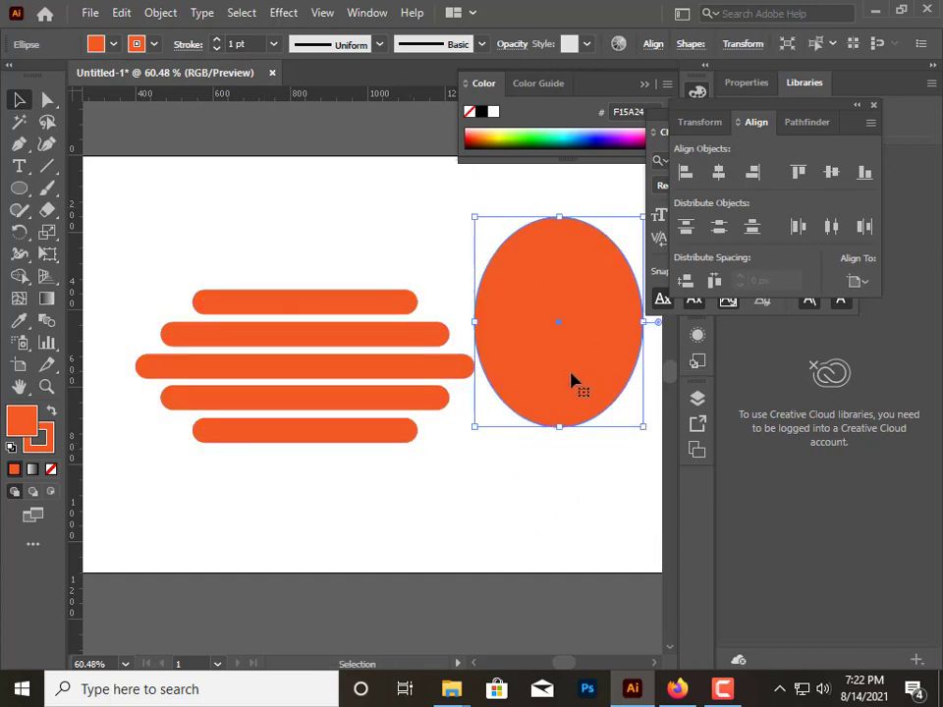
{"action": "left_click_drag", "start_coordinate": [572, 379], "coordinate": [573, 631]}
{"action": "mouse_move", "coordinate": [558, 409]}
{"action": "left_mouse_down"}
{"action": "mouse_move", "coordinate": [302, 442]}
{"action": "mouse_move", "coordinate": [302, 434]}
{"action": "left_mouse_up"}
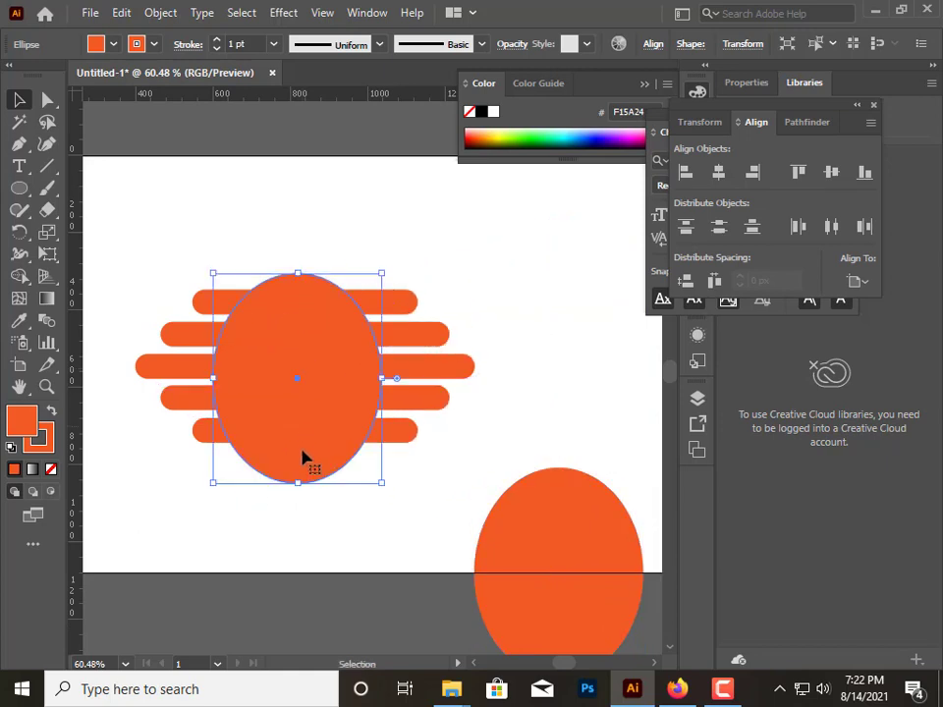
Centre the bars horizontally on the ellipse using Horizontal Align Center
{"action": "left_click_drag", "start_coordinate": [333, 225], "coordinate": [376, 463]}
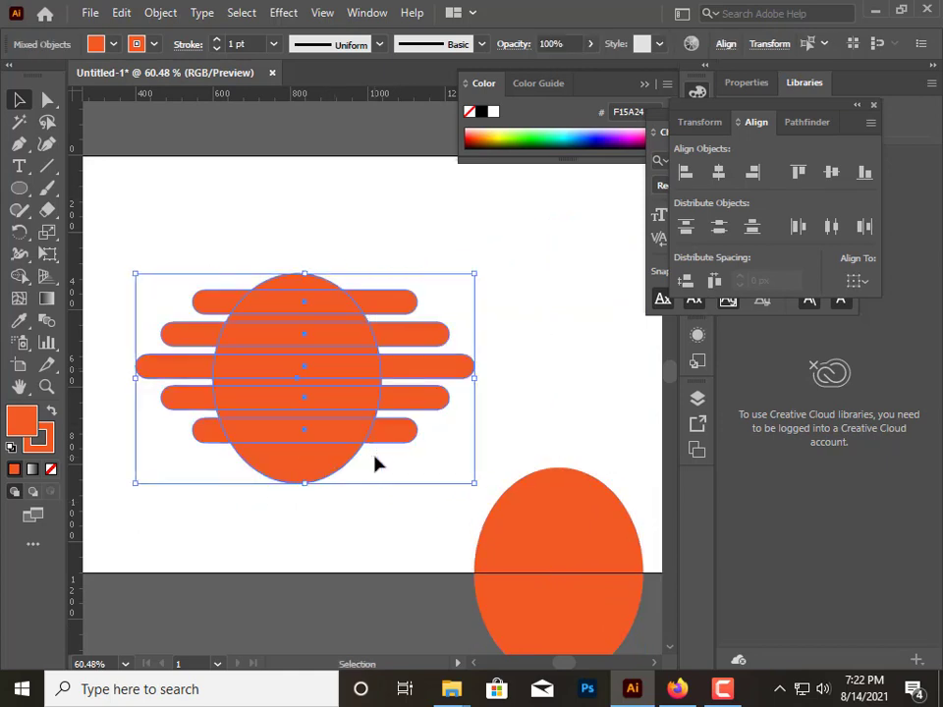
{"action": "left_click", "coordinate": [720, 174]}
{"action": "left_click", "coordinate": [556, 381]}
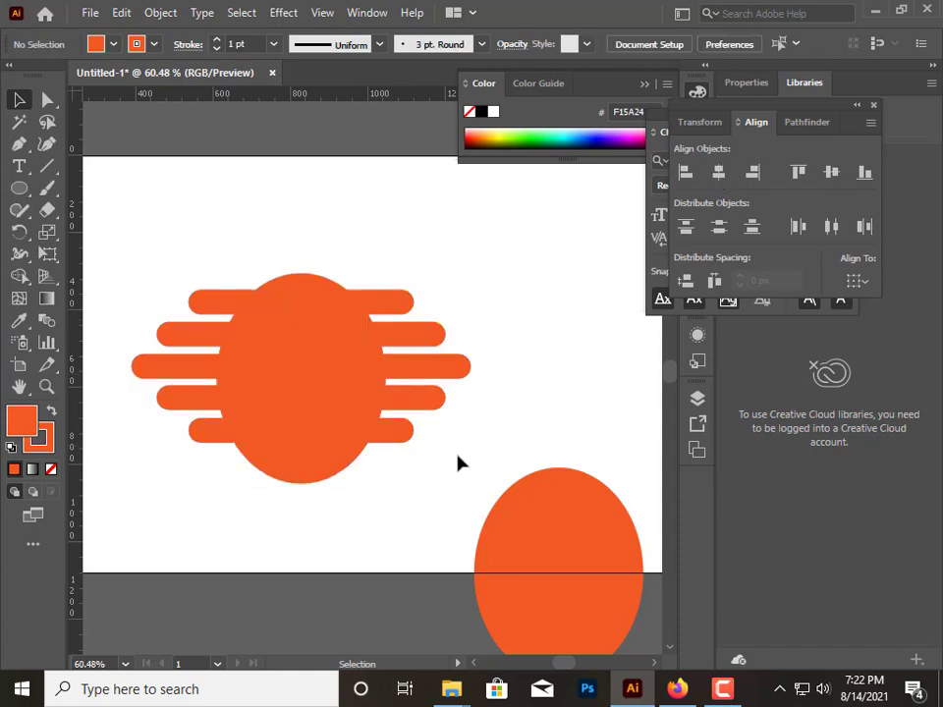
{"action": "left_click", "coordinate": [308, 464]}
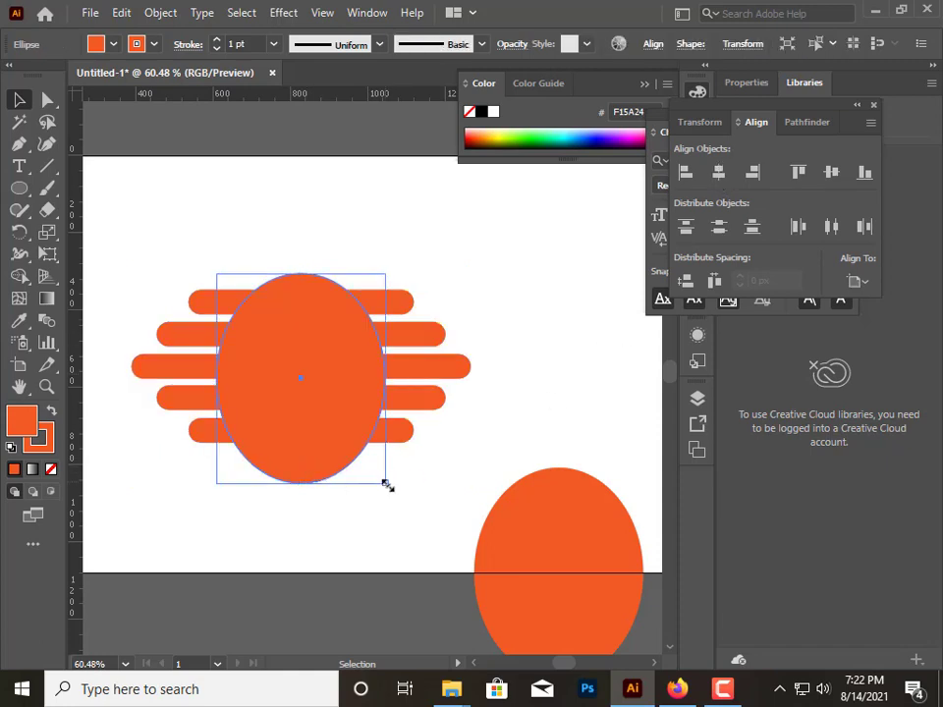
Shrink the ellipse, raise it to centre over the bars, and select it with the bars
{"action": "left_click_drag", "start_coordinate": [385, 486], "coordinate": [374, 467]}
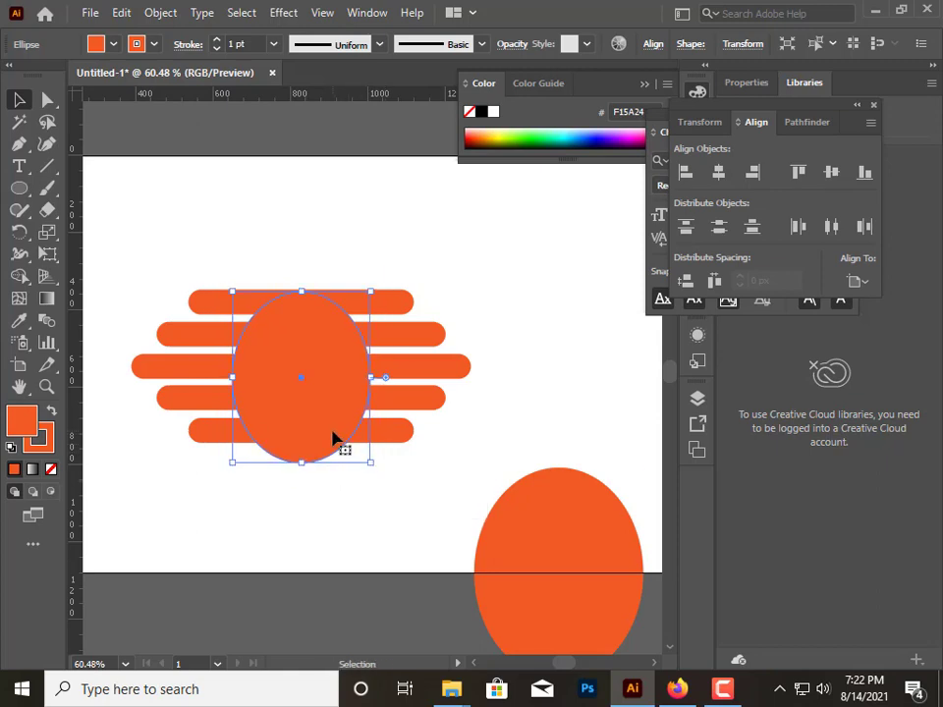
{"action": "left_click_drag", "start_coordinate": [331, 365], "coordinate": [332, 354]}
{"action": "key", "text": "ctrl+a"}
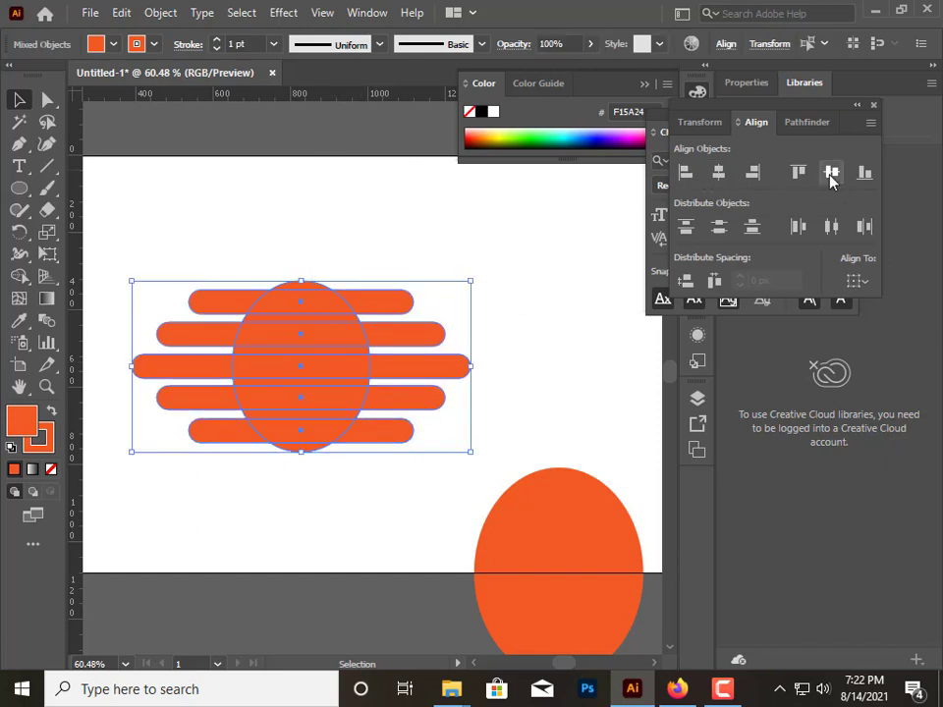
{"action": "left_click", "coordinate": [439, 460]}
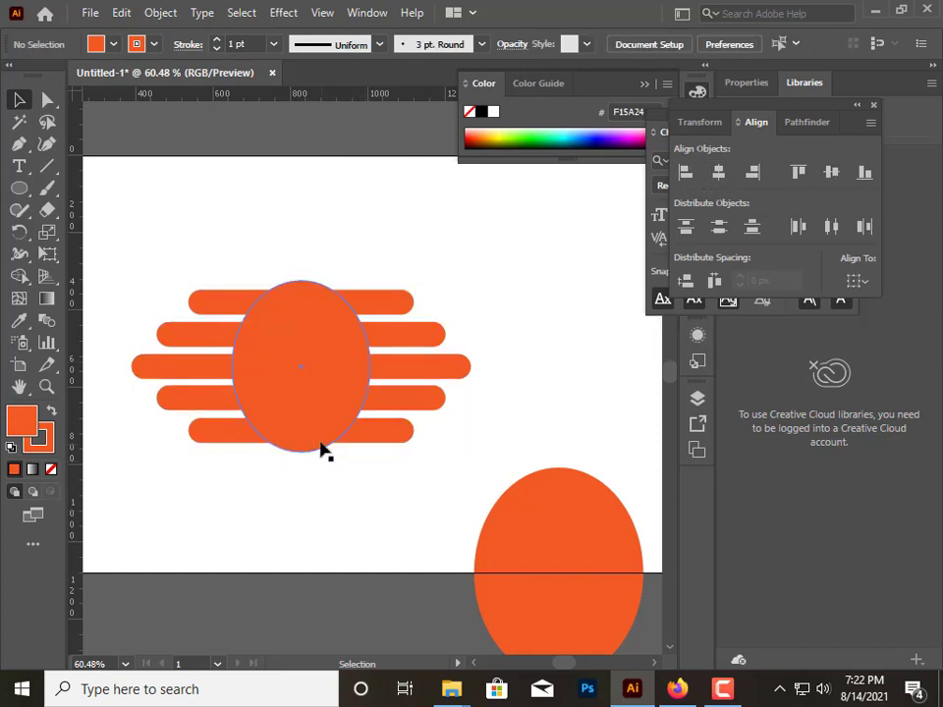
{"action": "left_click", "coordinate": [317, 442]}
{"action": "left_click", "coordinate": [389, 433], "text": "shift"}
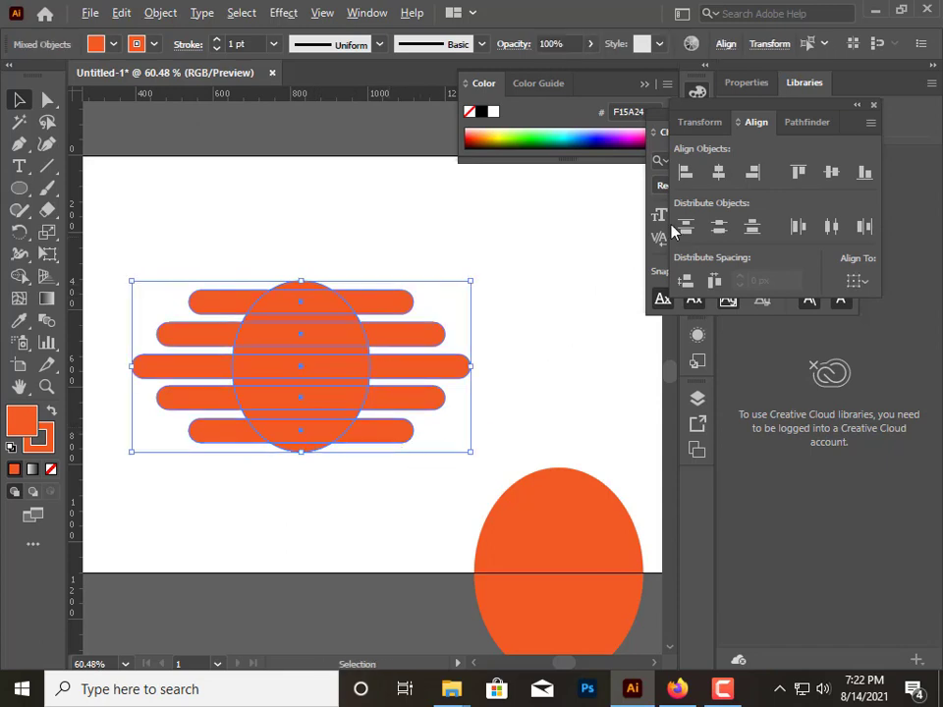
Cut the ellipse out of the bars with Pathfinder Minus Front and Expand, undoing a test scale
{"action": "left_click", "coordinate": [802, 122]}
{"action": "left_click", "coordinate": [720, 172]}
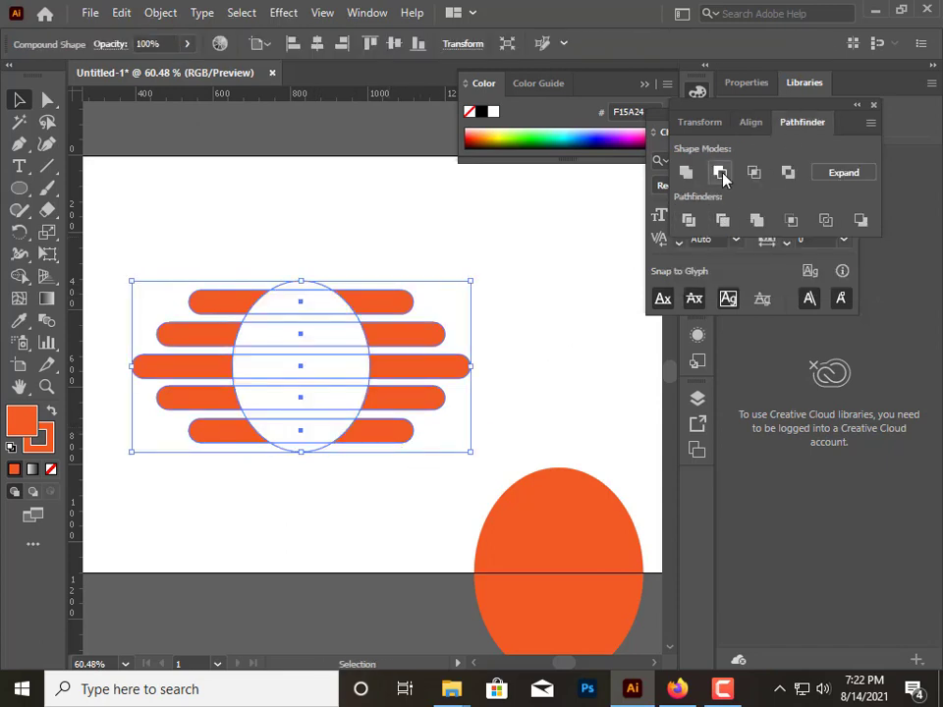
{"action": "left_click", "coordinate": [843, 173]}
{"action": "left_click", "coordinate": [580, 357]}
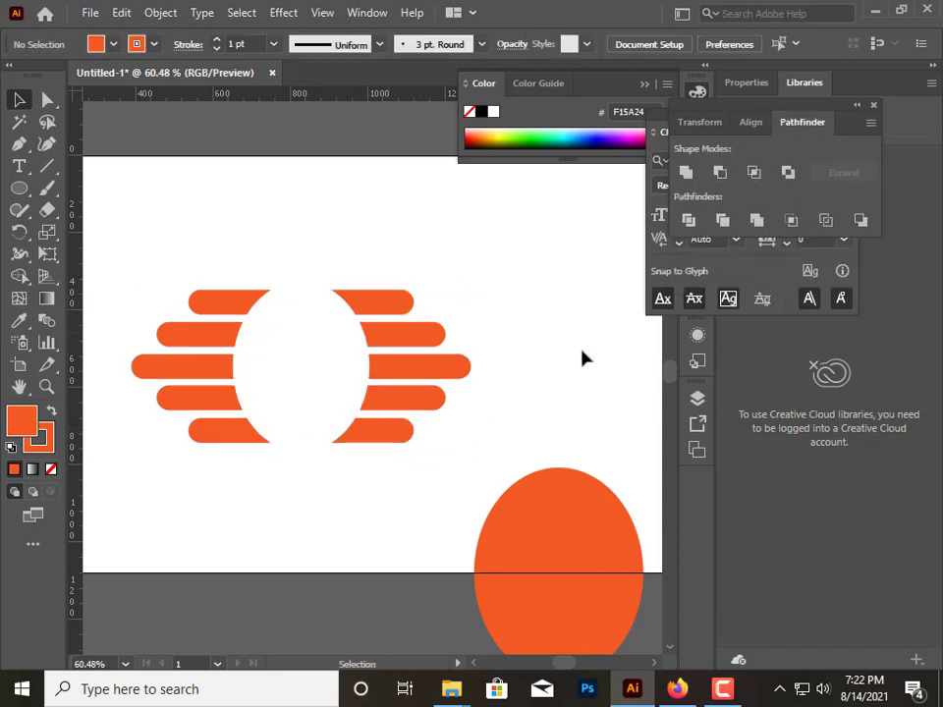
{"action": "left_click", "coordinate": [236, 314]}
{"action": "left_click_drag", "start_coordinate": [468, 445], "coordinate": [435, 423]}
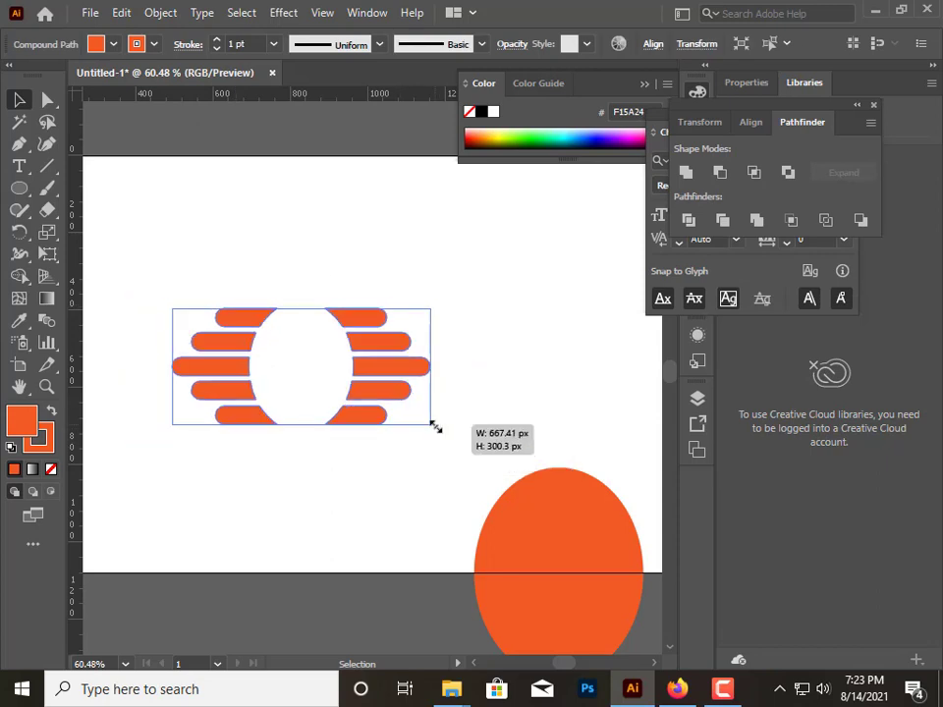
{"action": "key", "text": "ctrl+z"}
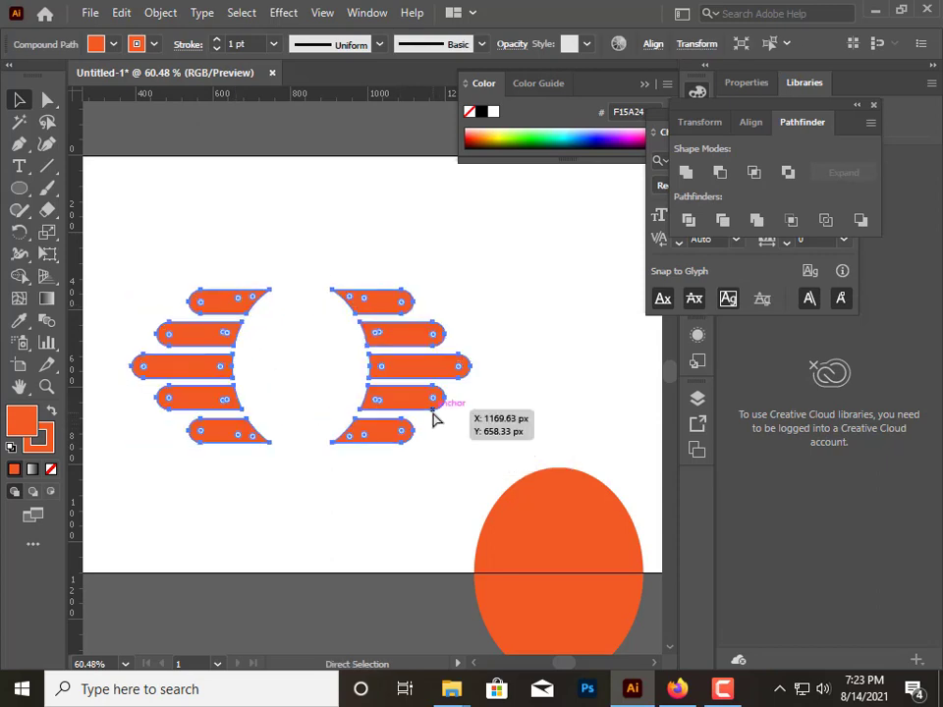
Reposition and resize the spare orange ellipse to the right of the bars
{"action": "left_click", "coordinate": [508, 414]}
{"action": "left_click_drag", "start_coordinate": [560, 557], "coordinate": [307, 368]}
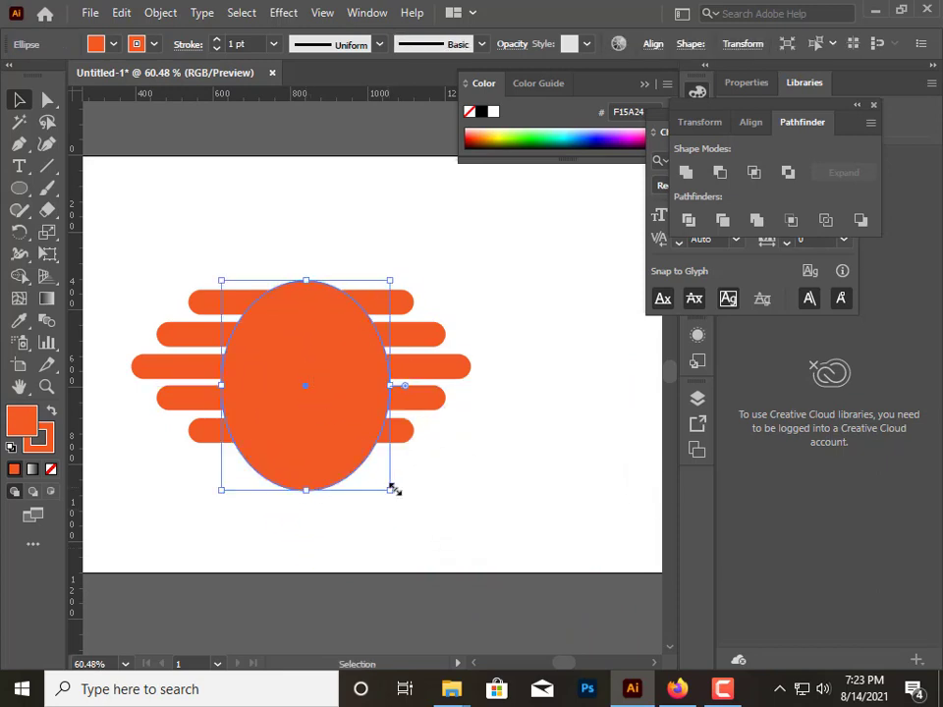
{"action": "left_click_drag", "start_coordinate": [389, 491], "coordinate": [355, 463]}
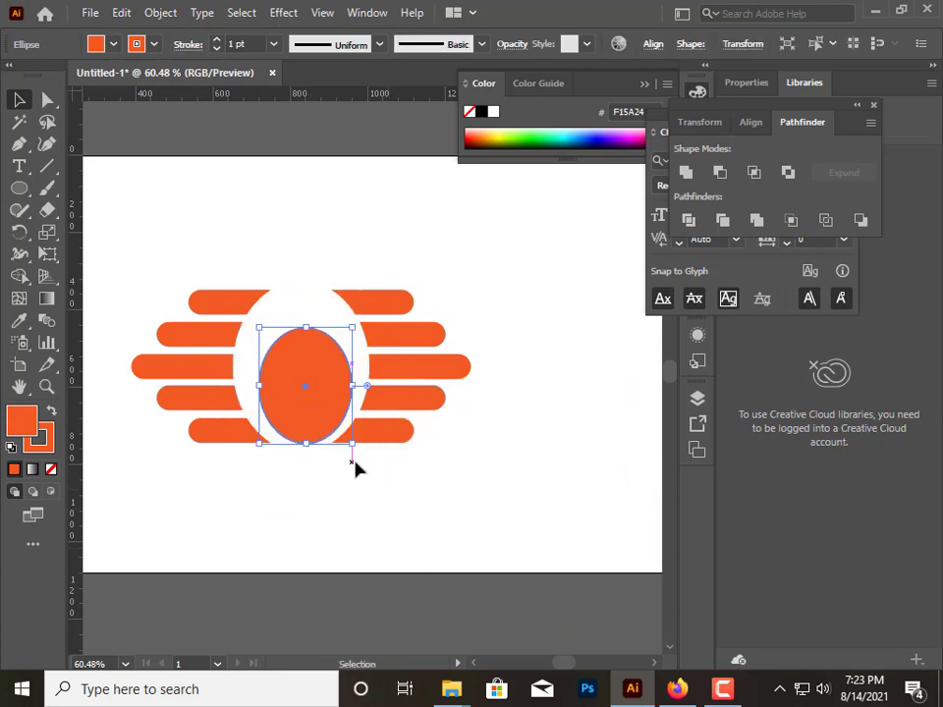
{"action": "mouse_move", "coordinate": [331, 426]}
{"action": "left_mouse_down"}
{"action": "mouse_move", "coordinate": [324, 402]}
{"action": "mouse_move", "coordinate": [572, 501]}
{"action": "left_mouse_up"}
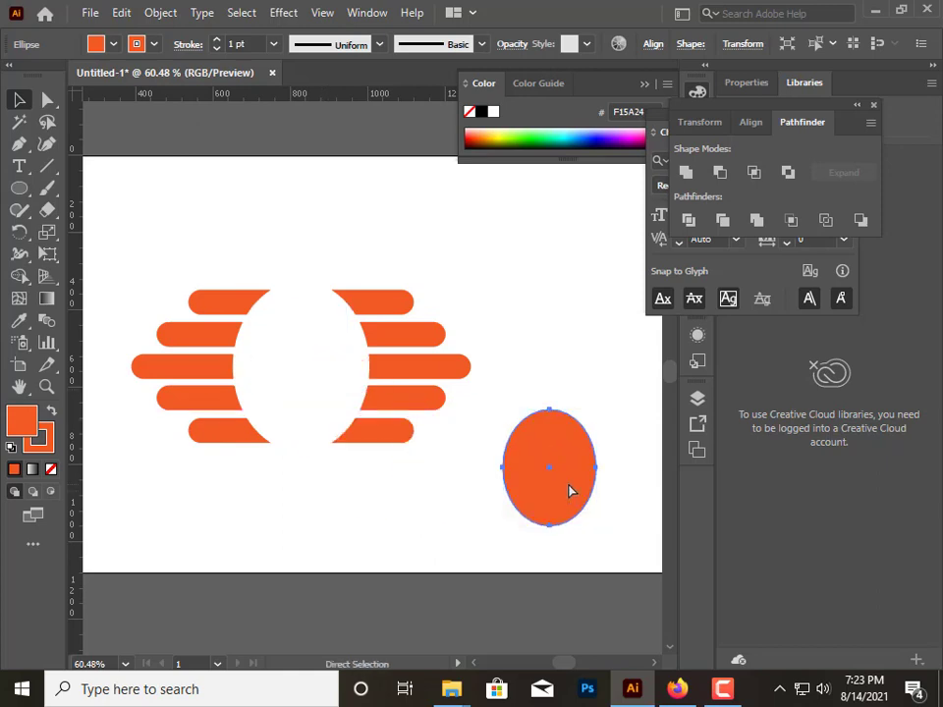
{"action": "key", "text": "ctrl+z"}
{"action": "key", "text": "ctrl+z"}
{"action": "mouse_move", "coordinate": [364, 406]}
{"action": "left_mouse_down"}
{"action": "mouse_move", "coordinate": [542, 471]}
{"action": "mouse_move", "coordinate": [582, 452]}
{"action": "left_mouse_up"}
Move the cut bars upper-left and Alt-scale a smaller ellipse copy inside the spare one
{"action": "left_click_drag", "start_coordinate": [399, 445], "coordinate": [313, 324]}
{"action": "left_click_drag", "start_coordinate": [503, 484], "coordinate": [369, 493]}
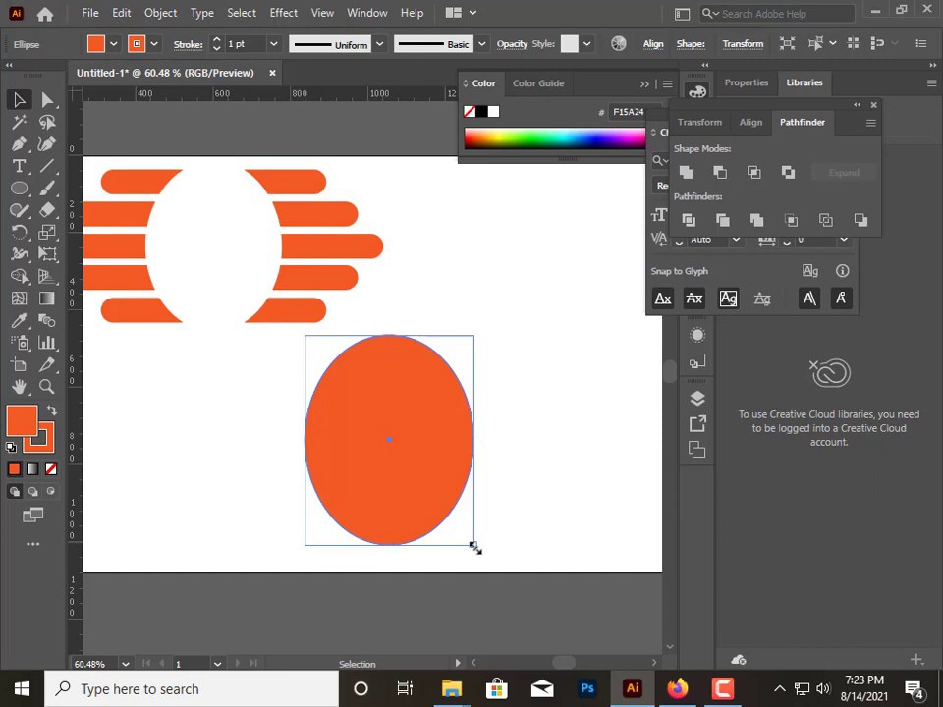
{"action": "left_click_drag", "start_coordinate": [475, 547], "coordinate": [457, 510]}
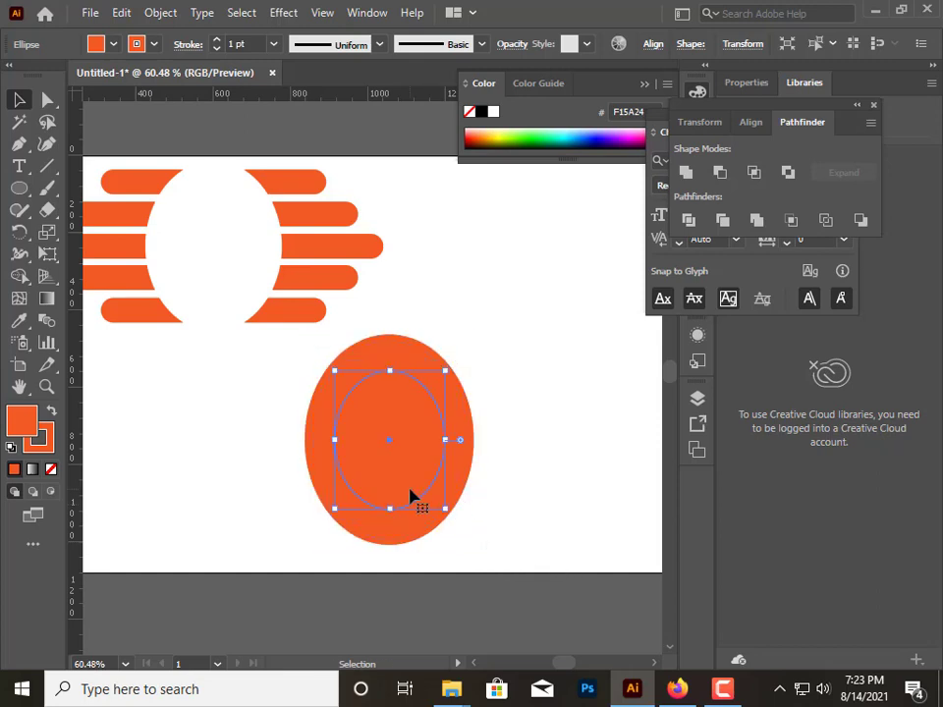
{"action": "left_click", "coordinate": [465, 486], "text": "shift"}
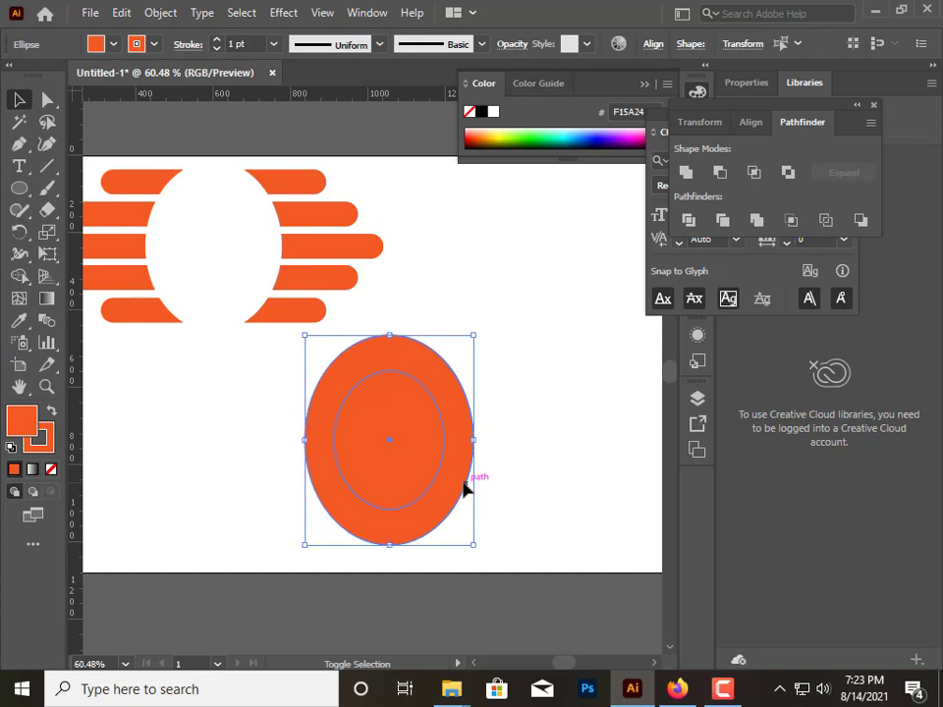
Subtract the inner ellipse from the outer (Minus Front, Expand) to form a ring, then bring the bars onto it
{"action": "left_click", "coordinate": [751, 122]}
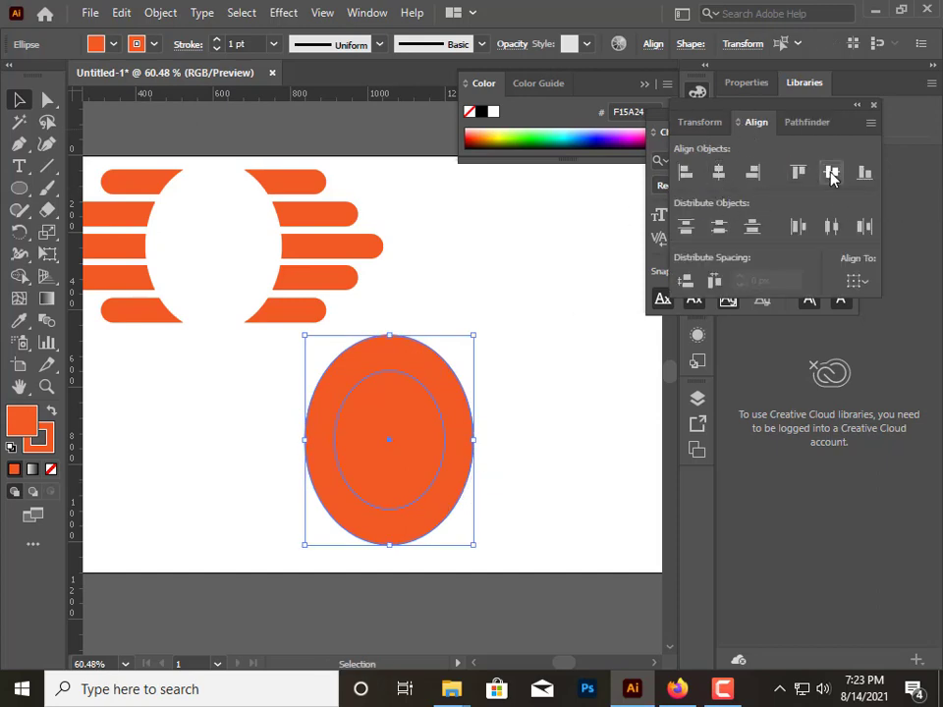
{"action": "left_click", "coordinate": [396, 448]}
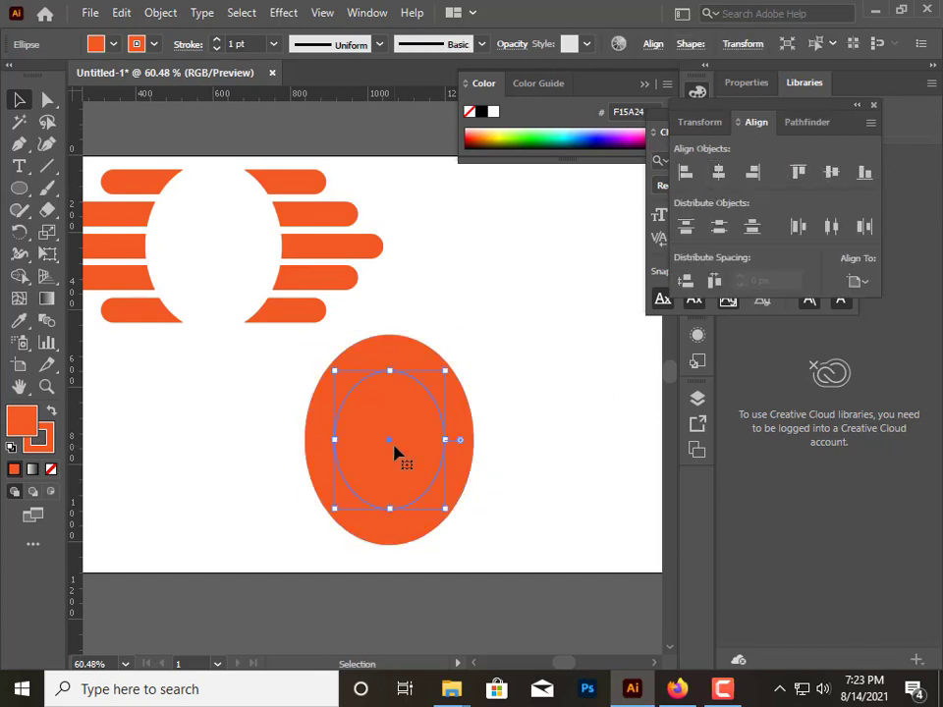
{"action": "left_click", "coordinate": [469, 464], "text": "shift"}
{"action": "left_click", "coordinate": [804, 121]}
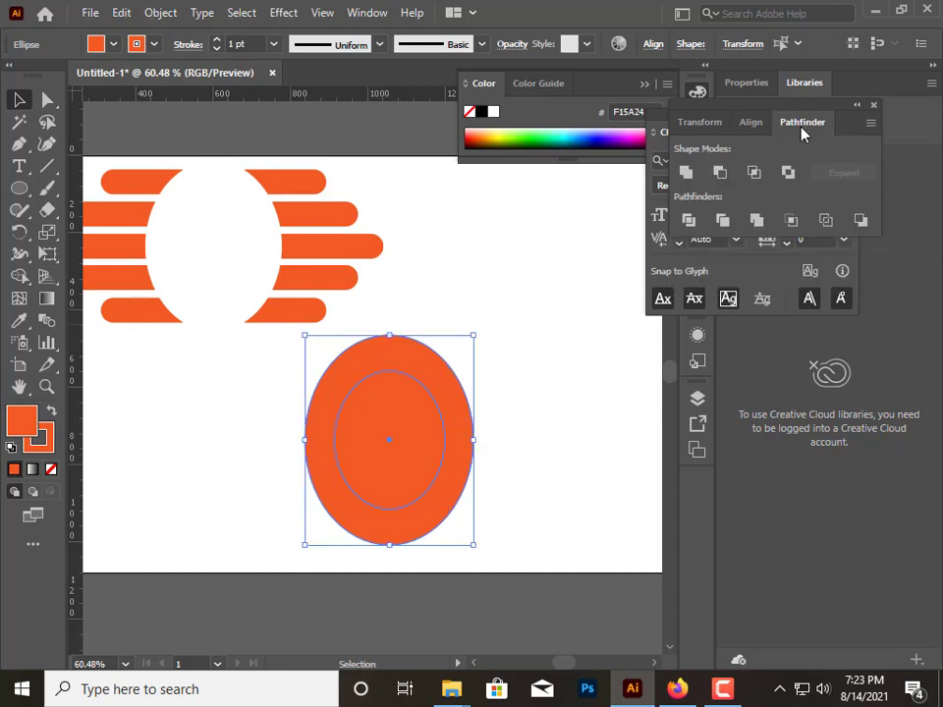
{"action": "left_click", "coordinate": [720, 175], "text": "alt"}
{"action": "left_click", "coordinate": [844, 173]}
{"action": "left_click", "coordinate": [591, 436]}
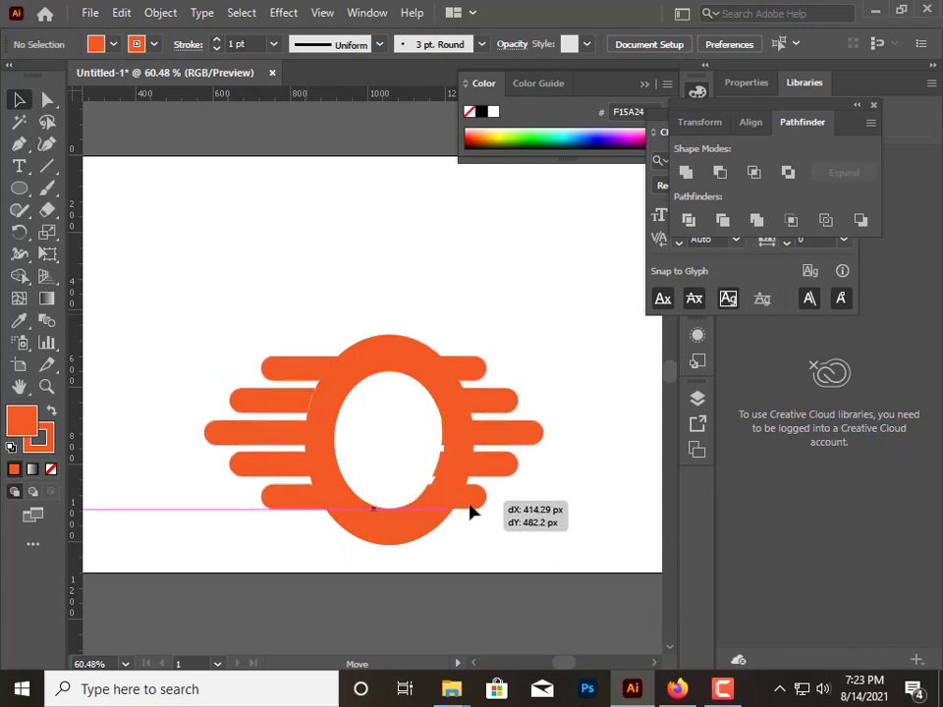
{"action": "mouse_move", "coordinate": [300, 316]}
{"action": "left_mouse_down"}
{"action": "mouse_move", "coordinate": [465, 518]}
{"action": "mouse_move", "coordinate": [414, 481]}
{"action": "left_mouse_up"}
Bring the ring to front, enlarge it to fill the gap, and rotate the emblem about 90°
{"action": "key", "text": "ctrl+shift+bracketleft"}
{"action": "left_click", "coordinate": [421, 537]}
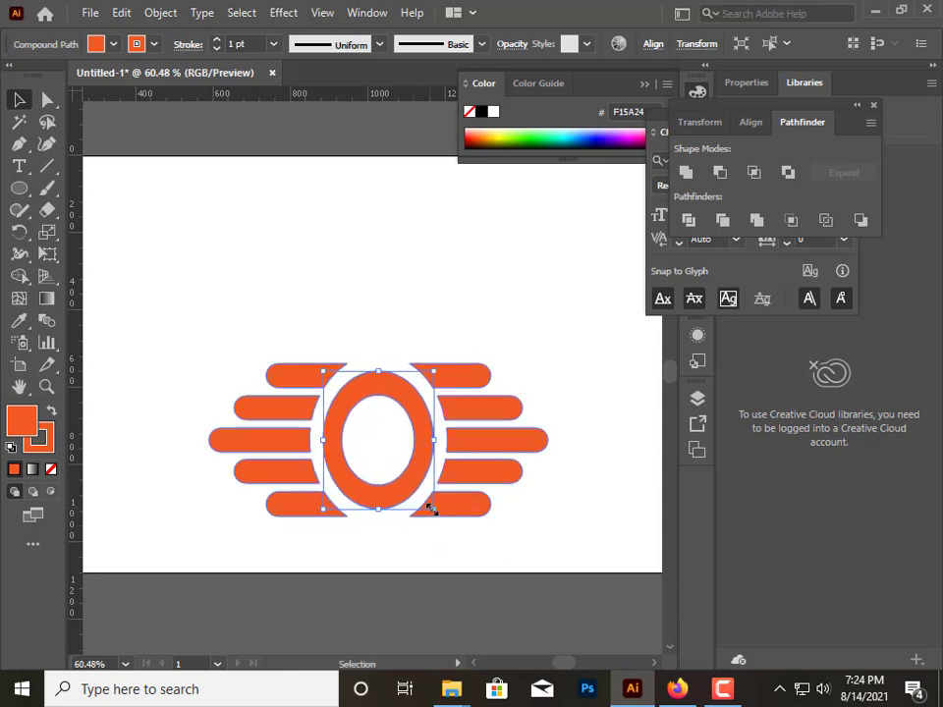
{"action": "left_click_drag", "start_coordinate": [432, 508], "coordinate": [443, 523]}
{"action": "left_click", "coordinate": [491, 561]}
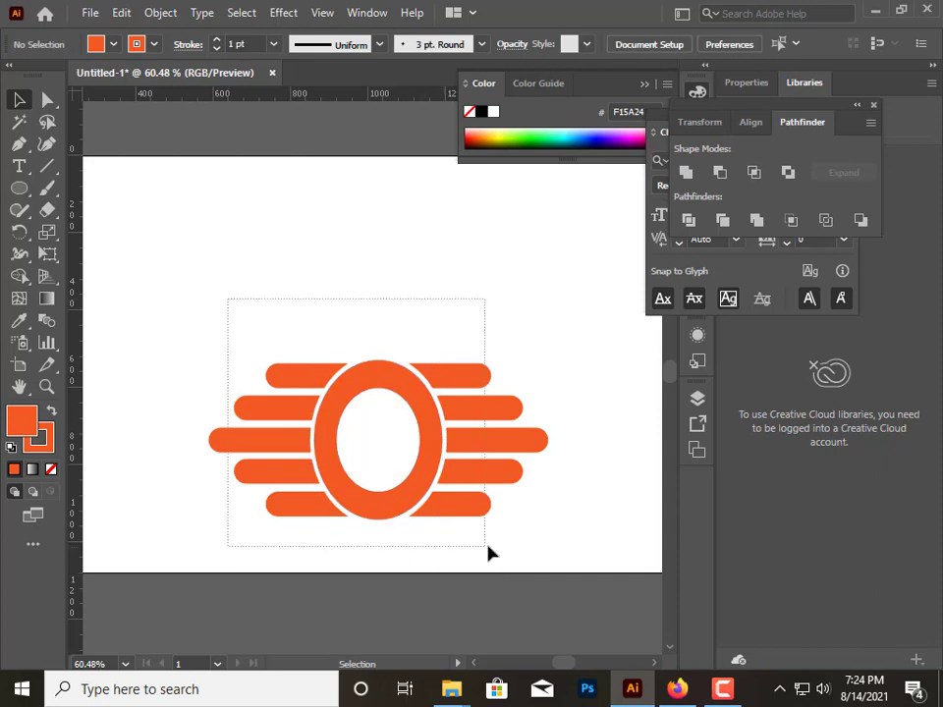
{"action": "left_click_drag", "start_coordinate": [279, 411], "coordinate": [488, 551]}
{"action": "left_click_drag", "start_coordinate": [554, 529], "coordinate": [467, 253]}
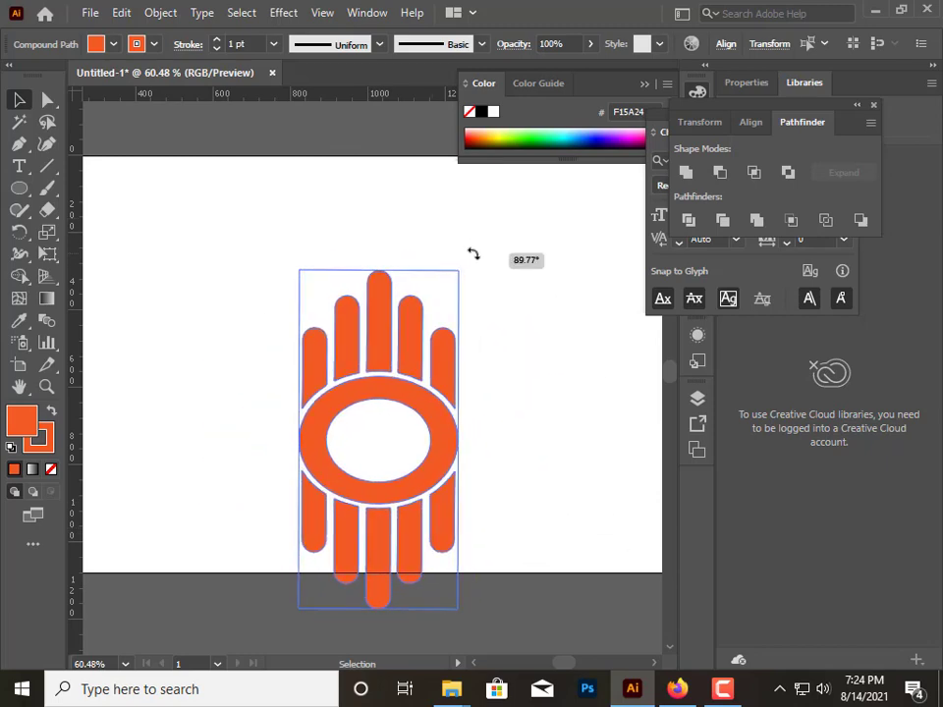
Straighten the emblem upright, move it up-left, and narrow it until the ring looks circular
{"action": "left_click_drag", "start_coordinate": [472, 254], "coordinate": [467, 257]}
{"action": "left_click_drag", "start_coordinate": [383, 356], "coordinate": [359, 265]}
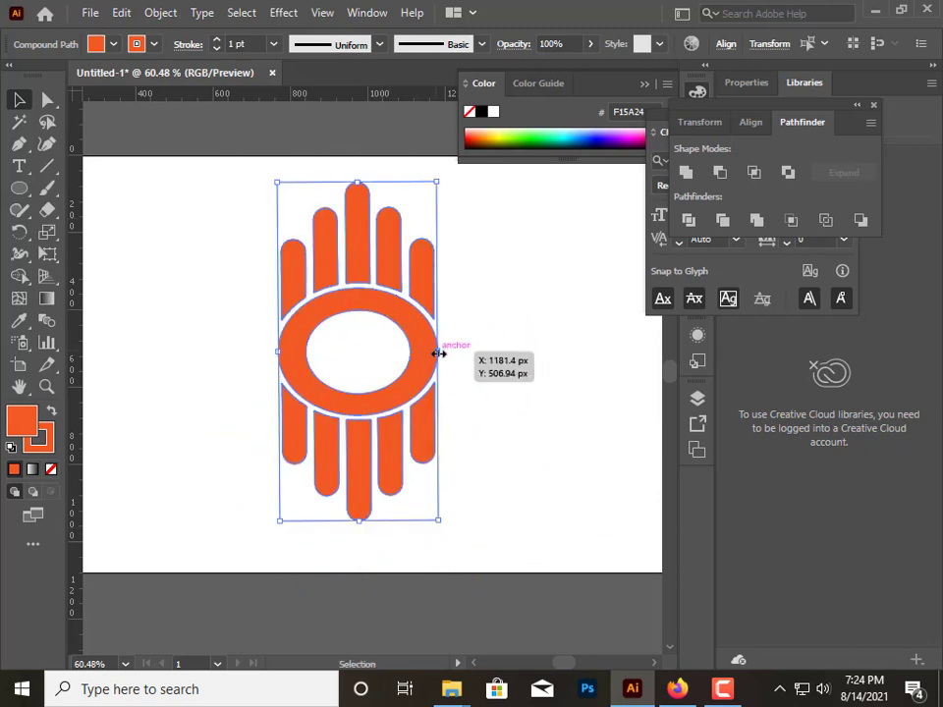
{"action": "left_click_drag", "start_coordinate": [438, 352], "coordinate": [388, 346]}
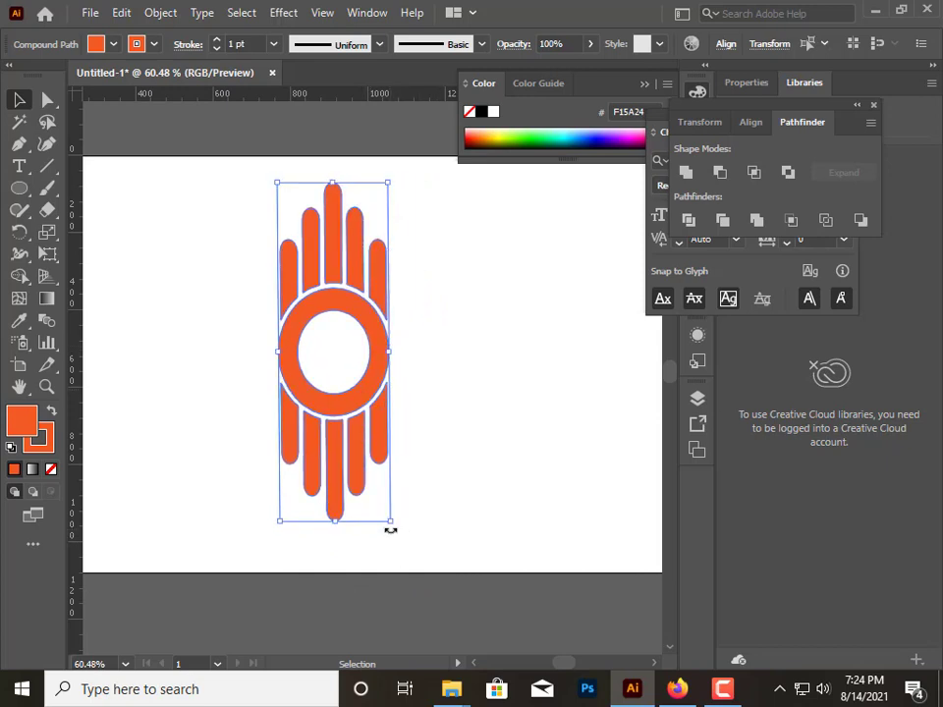
{"action": "left_click_drag", "start_coordinate": [390, 530], "coordinate": [398, 529]}
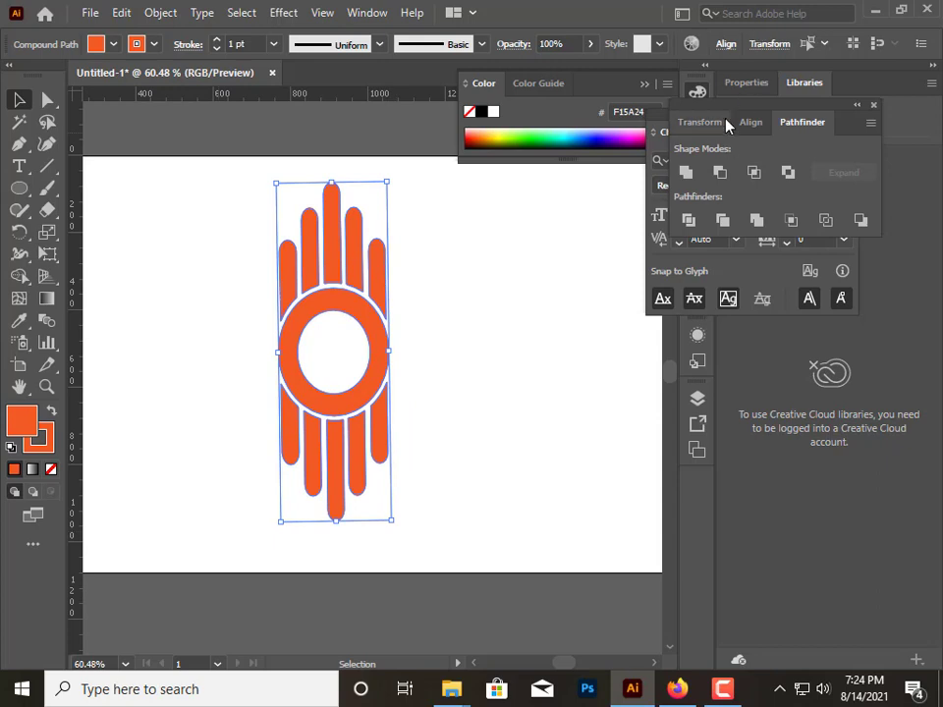
{"action": "left_click", "coordinate": [750, 121]}
{"action": "left_click", "coordinate": [500, 381]}
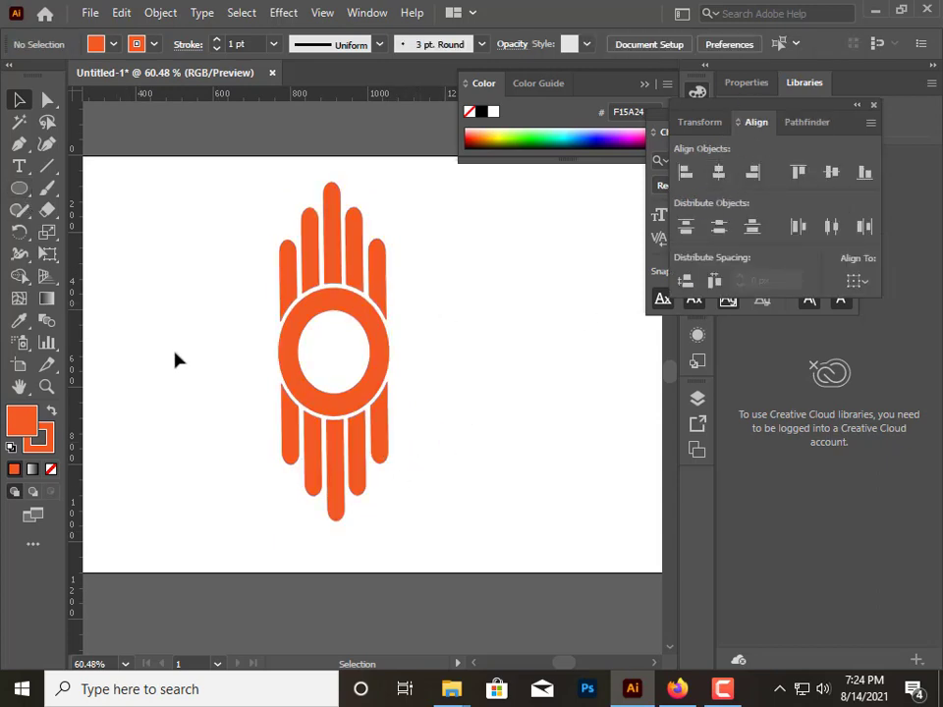
Draw a new ellipse inside the sun's central ring
{"action": "key", "text": "a"}
{"action": "key", "text": "v"}
{"action": "left_click_drag", "start_coordinate": [19, 188], "coordinate": [85, 234]}
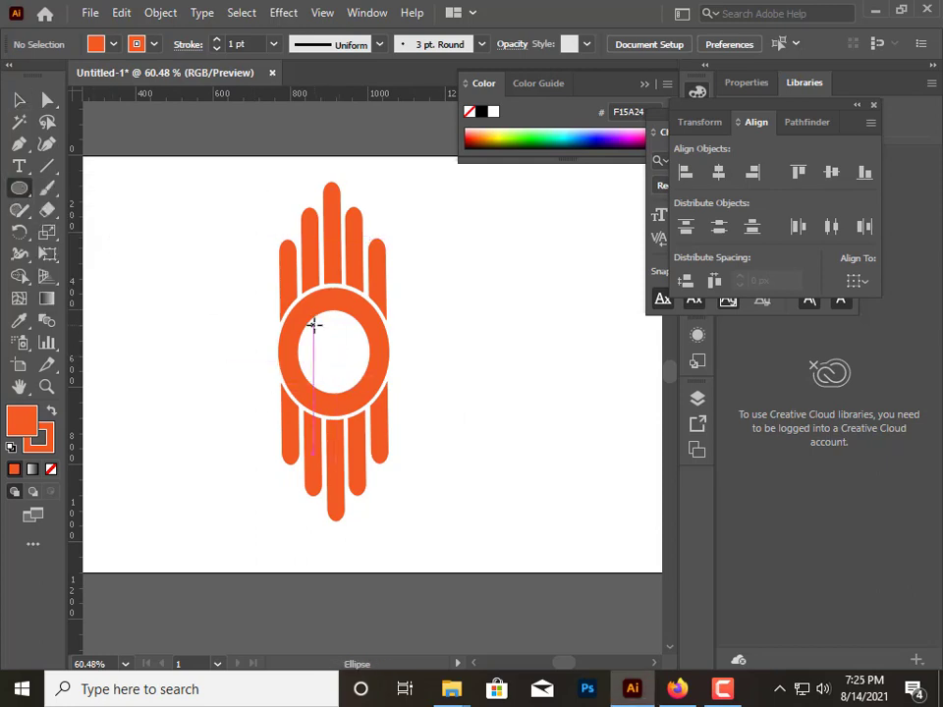
{"action": "mouse_move", "coordinate": [312, 324]}
{"action": "left_mouse_down"}
{"action": "mouse_move", "coordinate": [362, 385]}
{"action": "mouse_move", "coordinate": [328, 374]}
{"action": "mouse_move", "coordinate": [365, 390]}
{"action": "mouse_move", "coordinate": [334, 375]}
{"action": "left_mouse_up"}
{"action": "key", "text": "v"}
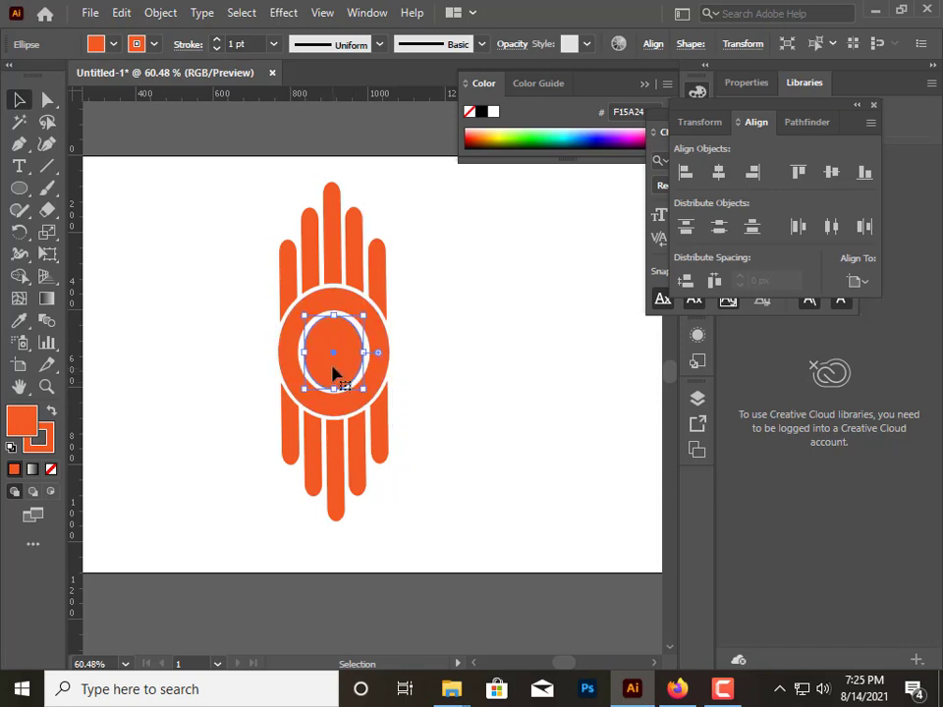
Reposition the inner ellipse and select it together with the ring
{"action": "left_click", "coordinate": [345, 415], "text": "shift"}
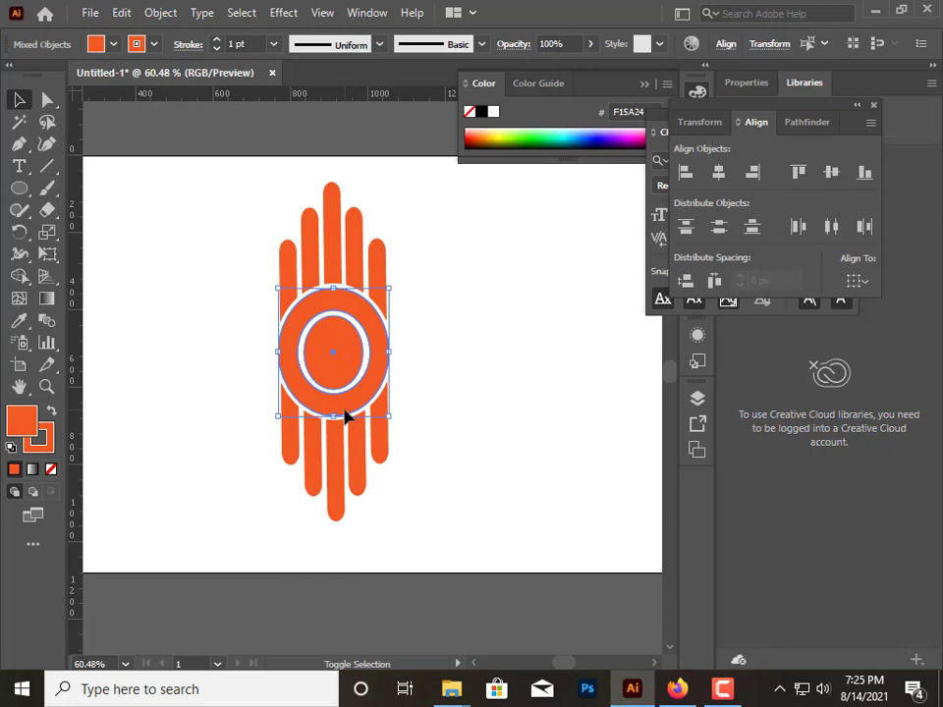
{"action": "left_click", "coordinate": [410, 379]}
{"action": "mouse_move", "coordinate": [342, 372]}
{"action": "left_mouse_down"}
{"action": "mouse_move", "coordinate": [496, 421]}
{"action": "mouse_move", "coordinate": [349, 391]}
{"action": "mouse_move", "coordinate": [346, 381]}
{"action": "left_mouse_up"}
{"action": "left_click", "coordinate": [386, 371], "text": "shift"}
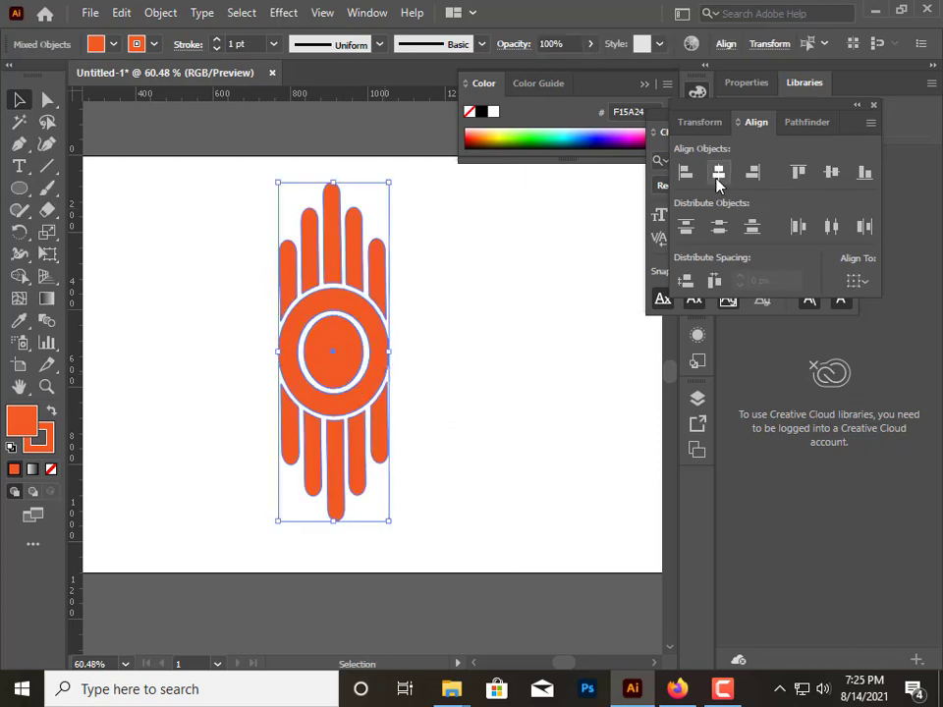
Fill the inner ellipse with grey 898888
{"action": "left_click", "coordinate": [535, 364]}
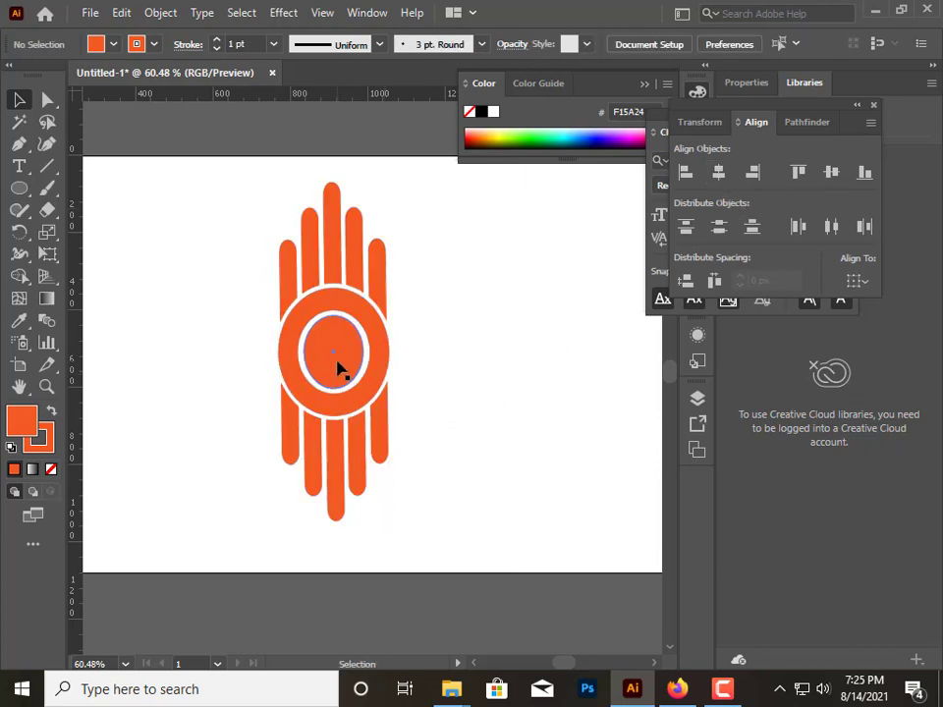
{"action": "left_click", "coordinate": [337, 367]}
{"action": "double_click", "coordinate": [27, 422]}
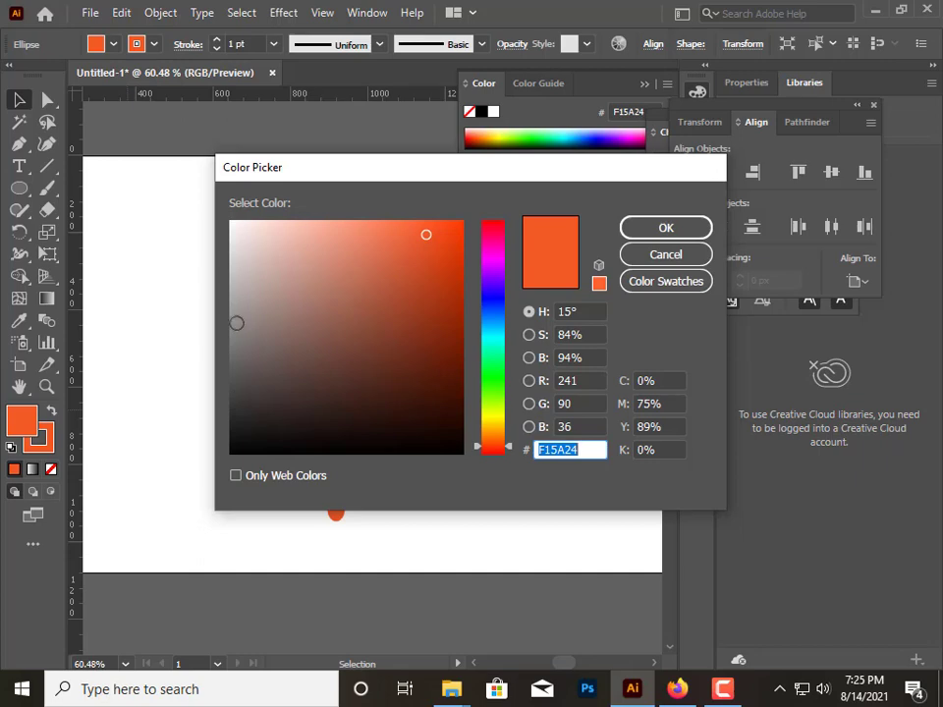
{"action": "type", "text": "898888"}
{"action": "left_click", "coordinate": [677, 231]}
Shrink a copy of the grey ellipse into a smaller pupil filled near-black
{"action": "left_click", "coordinate": [497, 413]}
{"action": "left_click", "coordinate": [333, 373]}
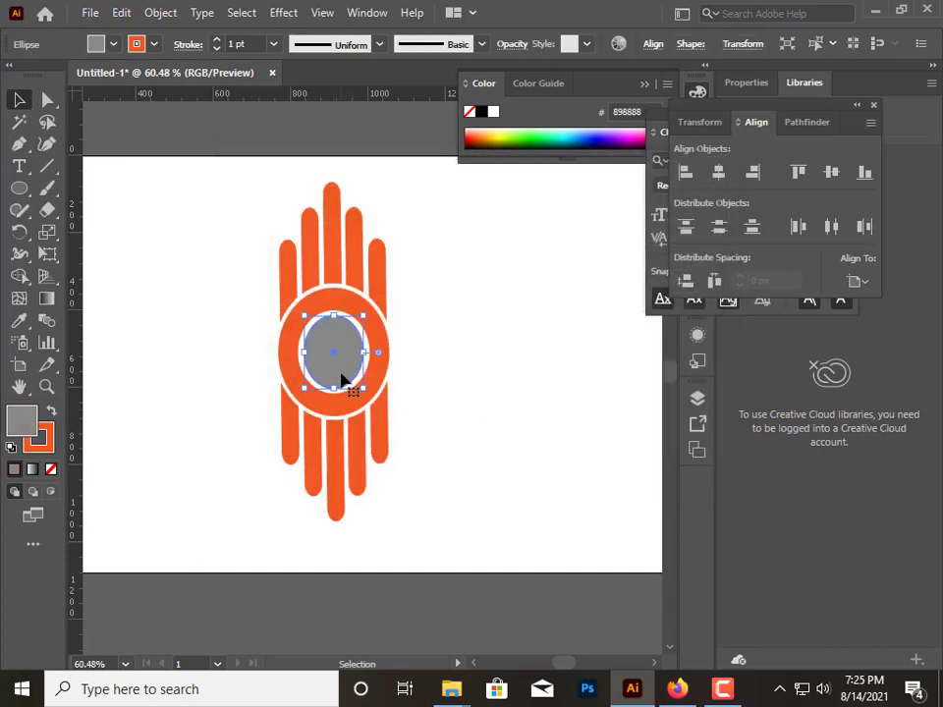
{"action": "left_click", "coordinate": [363, 391]}
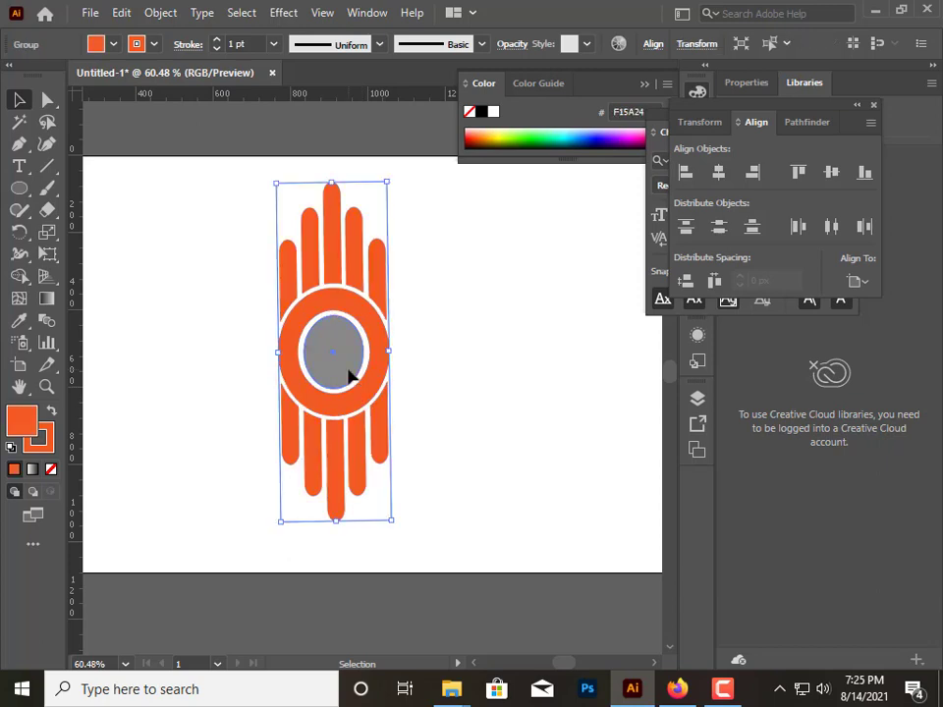
{"action": "left_click", "coordinate": [348, 374]}
{"action": "left_click_drag", "start_coordinate": [363, 391], "coordinate": [358, 381]}
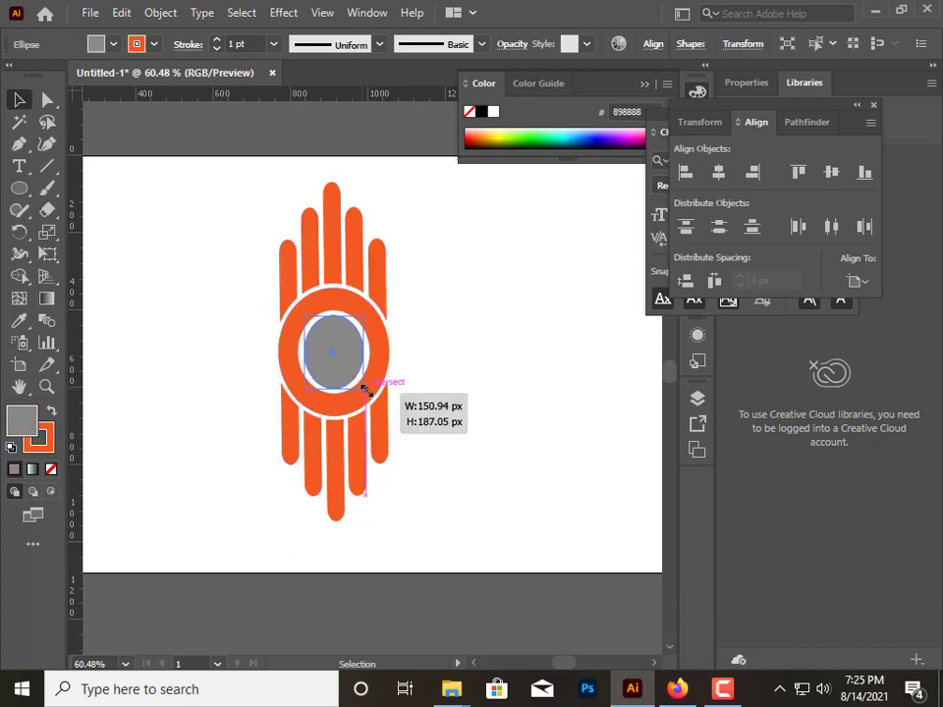
{"action": "double_click", "coordinate": [21, 420]}
{"action": "left_click", "coordinate": [234, 424]}
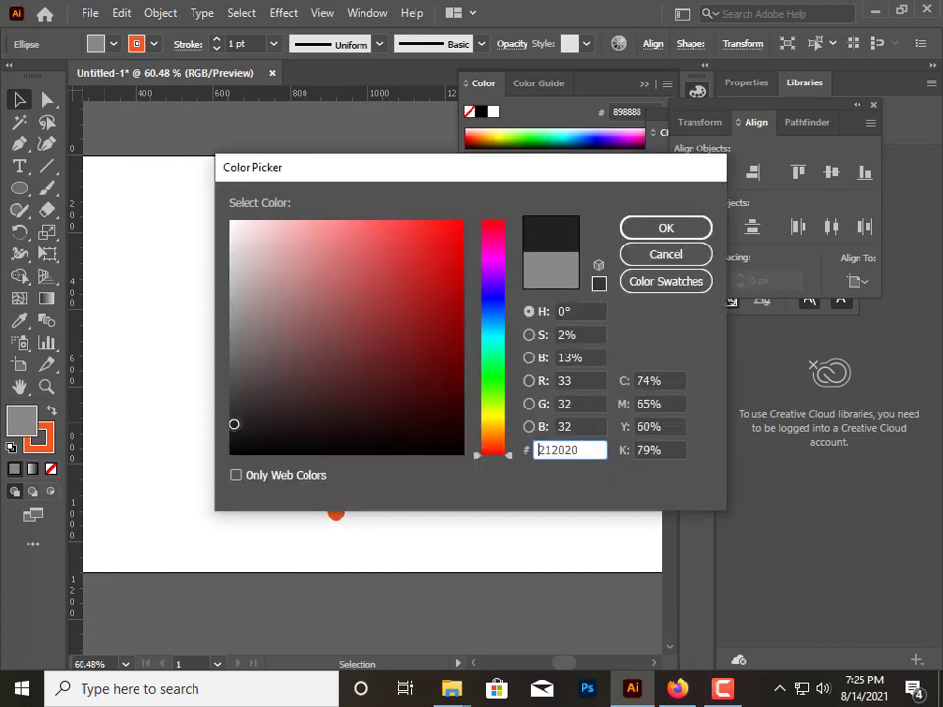
{"action": "left_click", "coordinate": [644, 230]}
Remove the outline from the dark pupil ellipse
{"action": "left_click", "coordinate": [551, 423]}
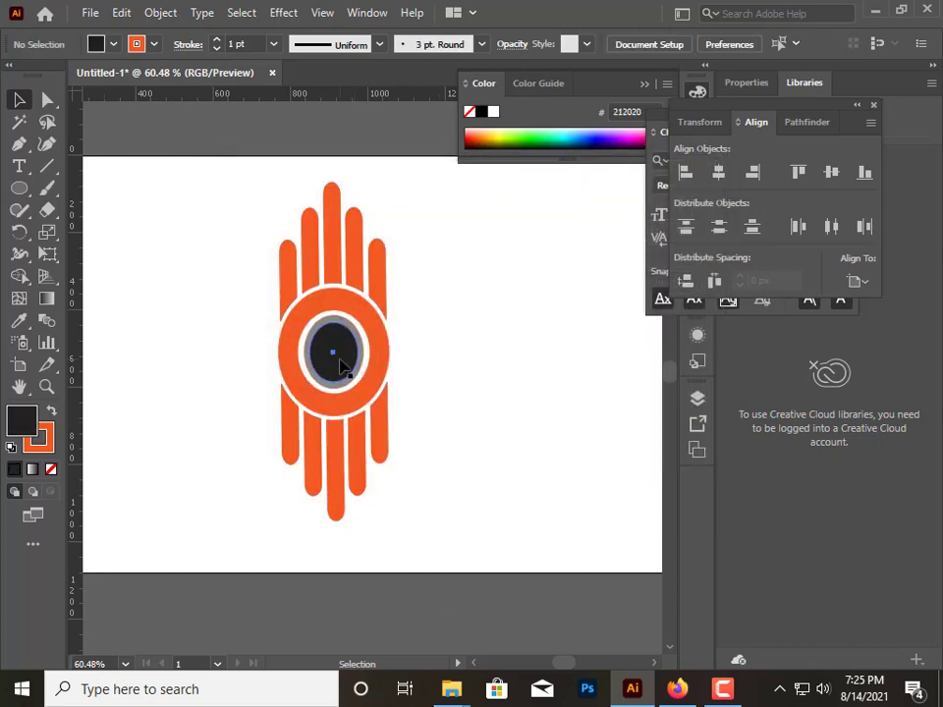
{"action": "left_click", "coordinate": [341, 357]}
{"action": "left_click", "coordinate": [137, 45]}
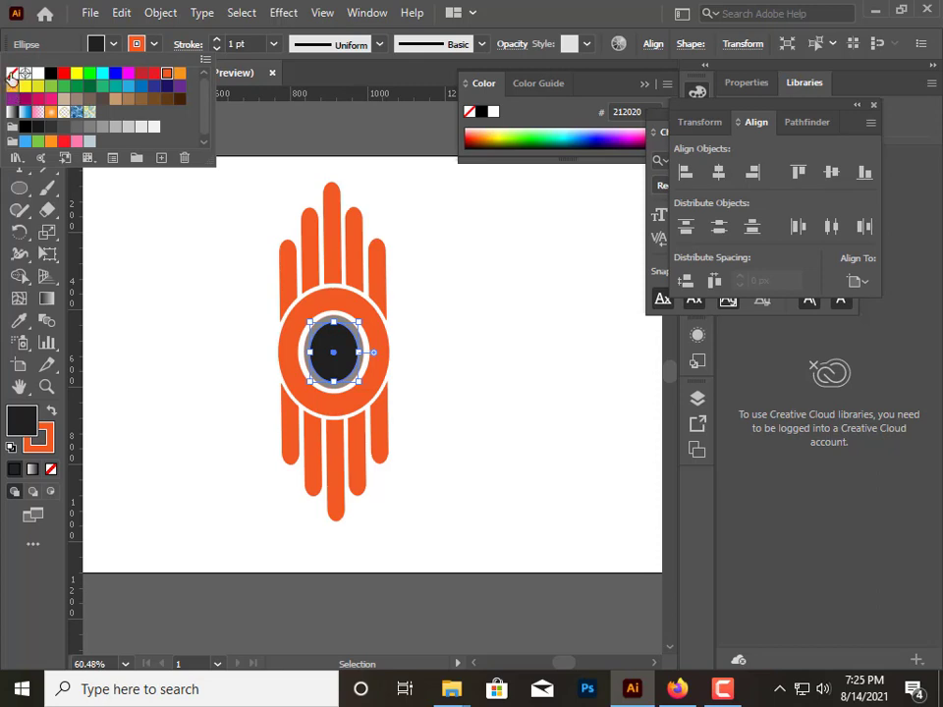
{"action": "left_click", "coordinate": [17, 76]}
Remove the outline from the grey iris ellipse
{"action": "left_click", "coordinate": [488, 438]}
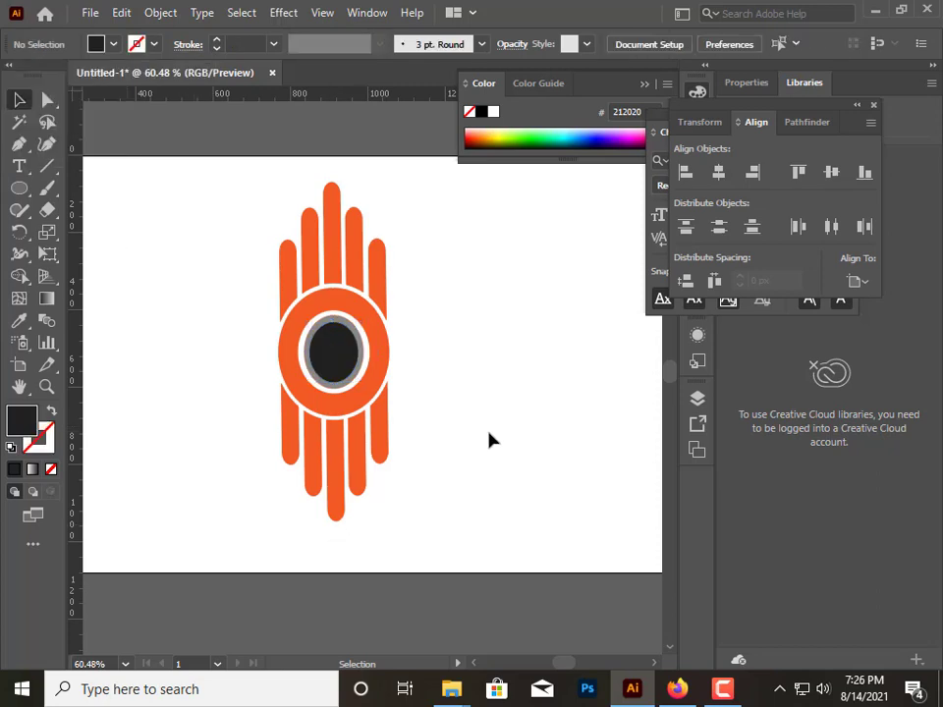
{"action": "left_click", "coordinate": [364, 358]}
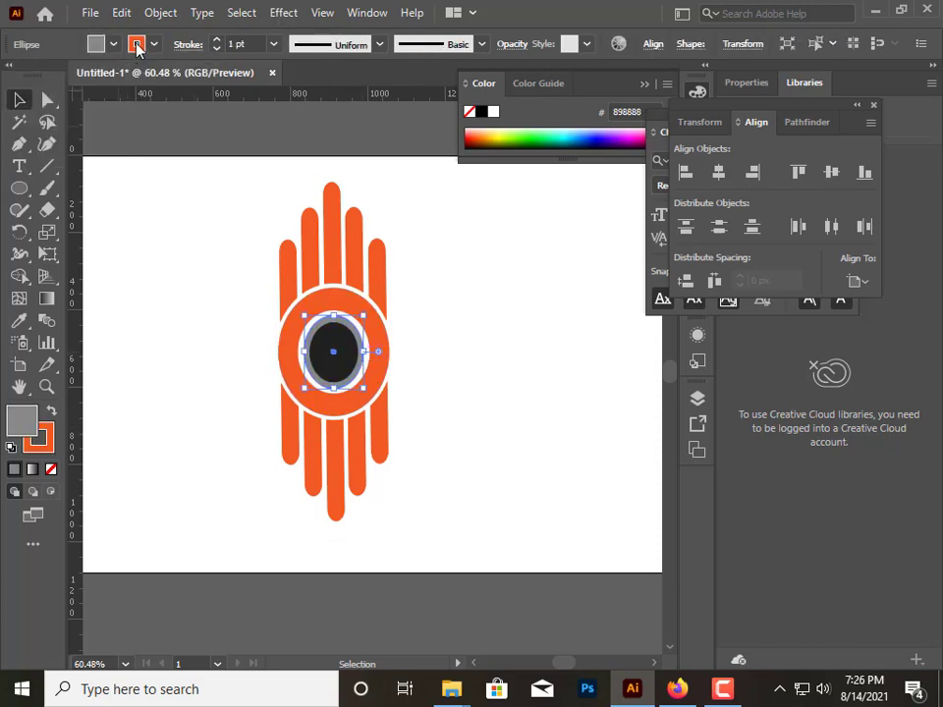
{"action": "left_click", "coordinate": [136, 44]}
{"action": "left_click", "coordinate": [10, 75]}
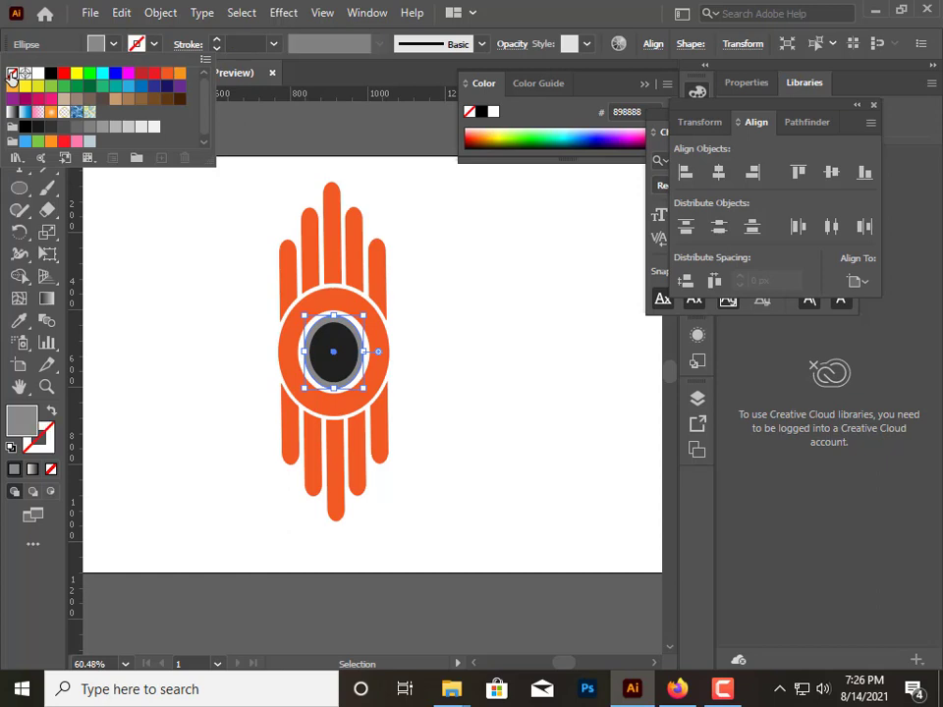
{"action": "left_click", "coordinate": [531, 481]}
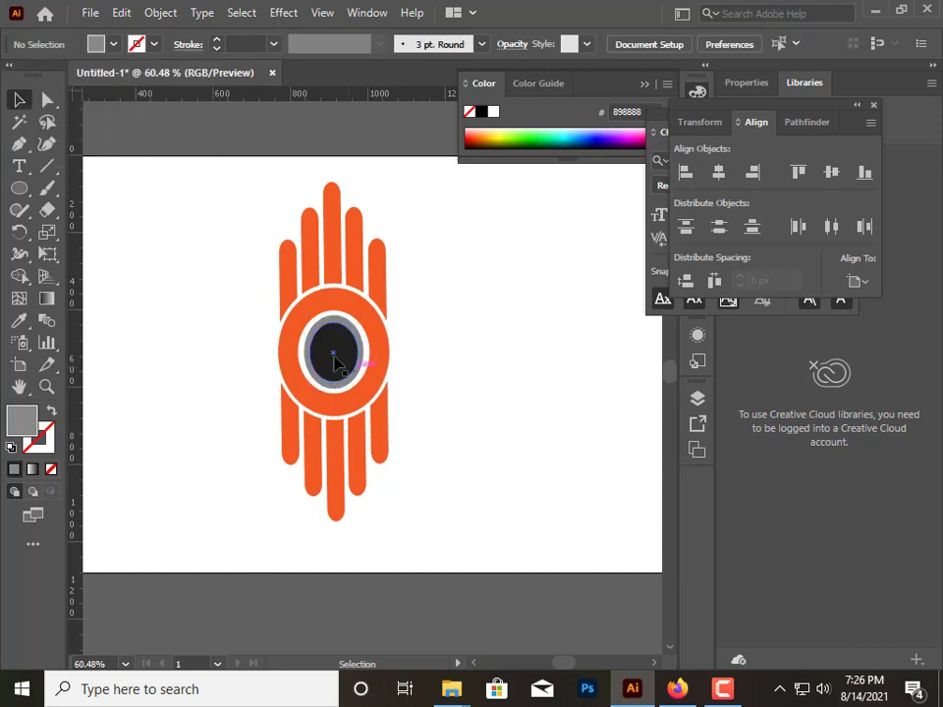
Duplicate the dark pupil in place and shrink the copy into a centred inner oval
{"action": "left_click", "coordinate": [339, 358]}
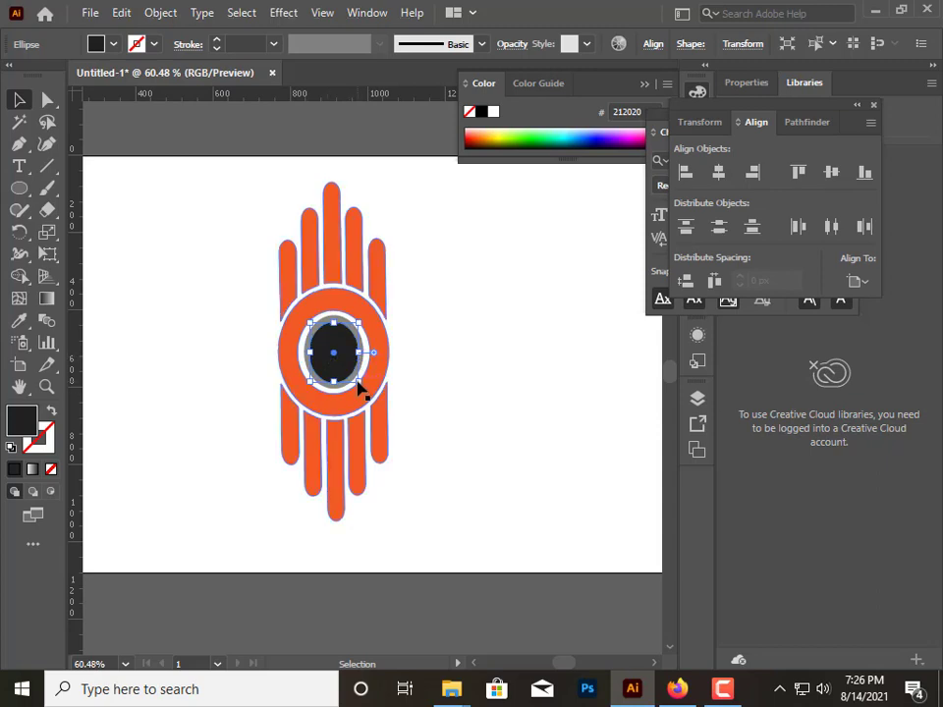
{"action": "left_click", "coordinate": [351, 368]}
{"action": "key", "text": "ctrl+z"}
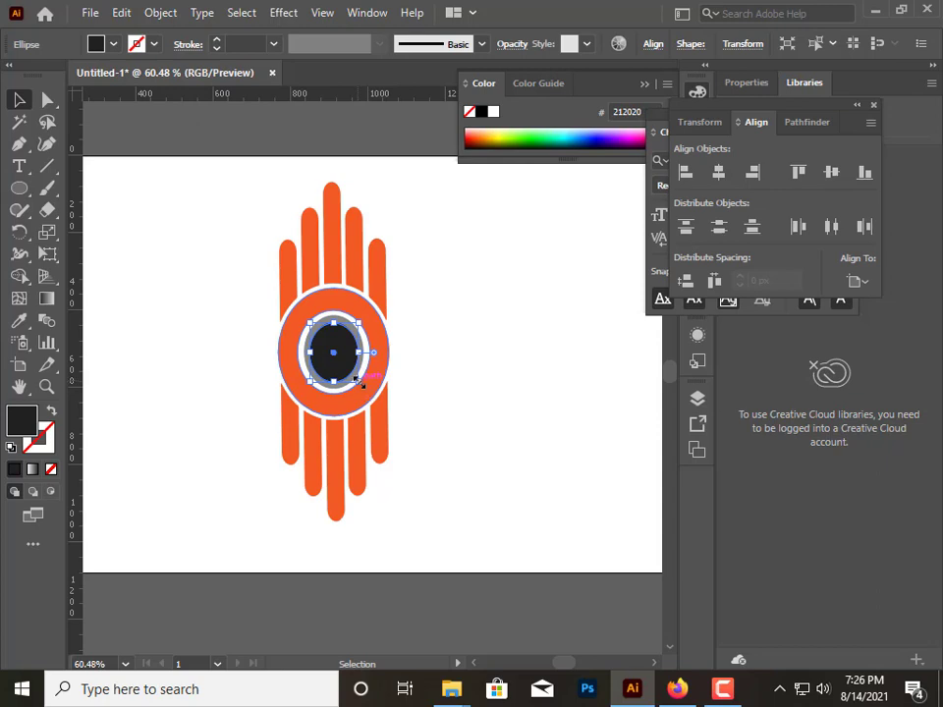
{"action": "left_click_drag", "start_coordinate": [360, 383], "coordinate": [355, 377]}
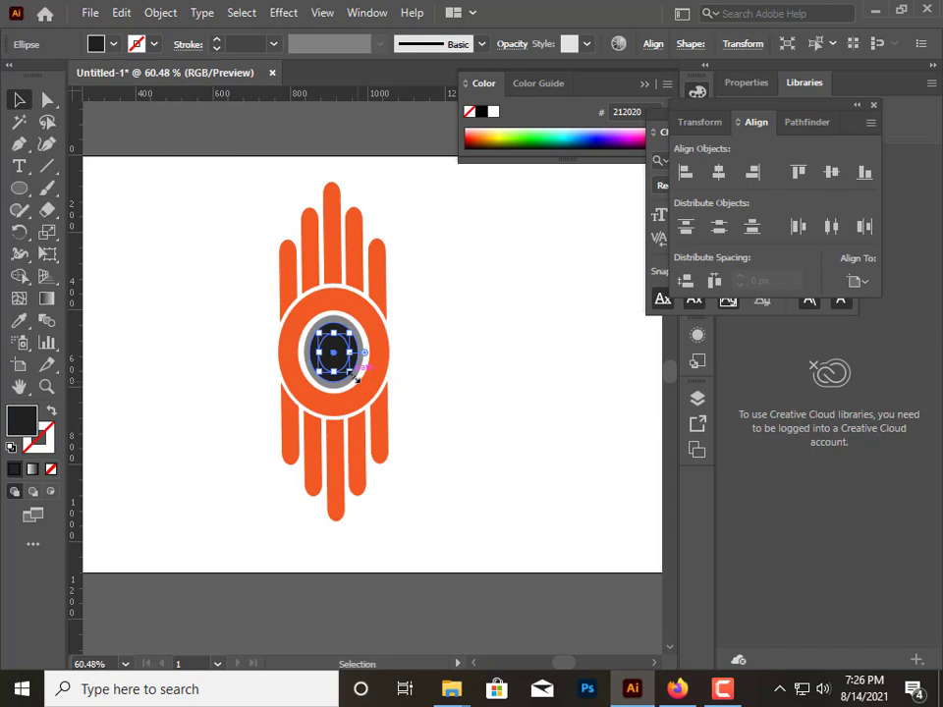
{"action": "left_click", "coordinate": [467, 394]}
{"action": "left_click", "coordinate": [339, 359]}
{"action": "left_click", "coordinate": [416, 371]}
{"action": "left_click", "coordinate": [356, 363]}
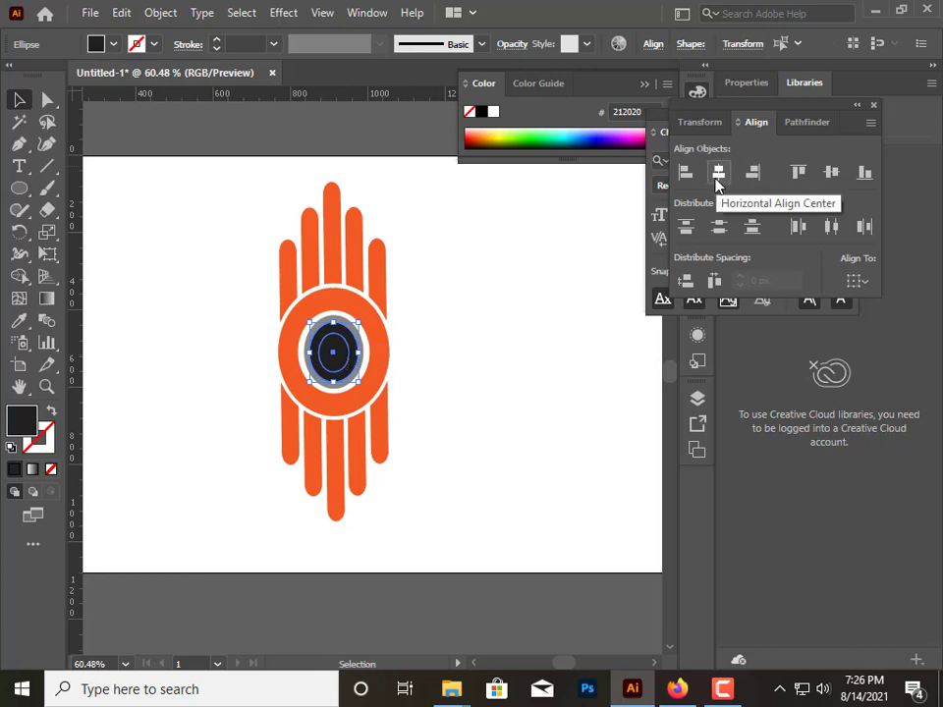
{"action": "left_click", "coordinate": [530, 371]}
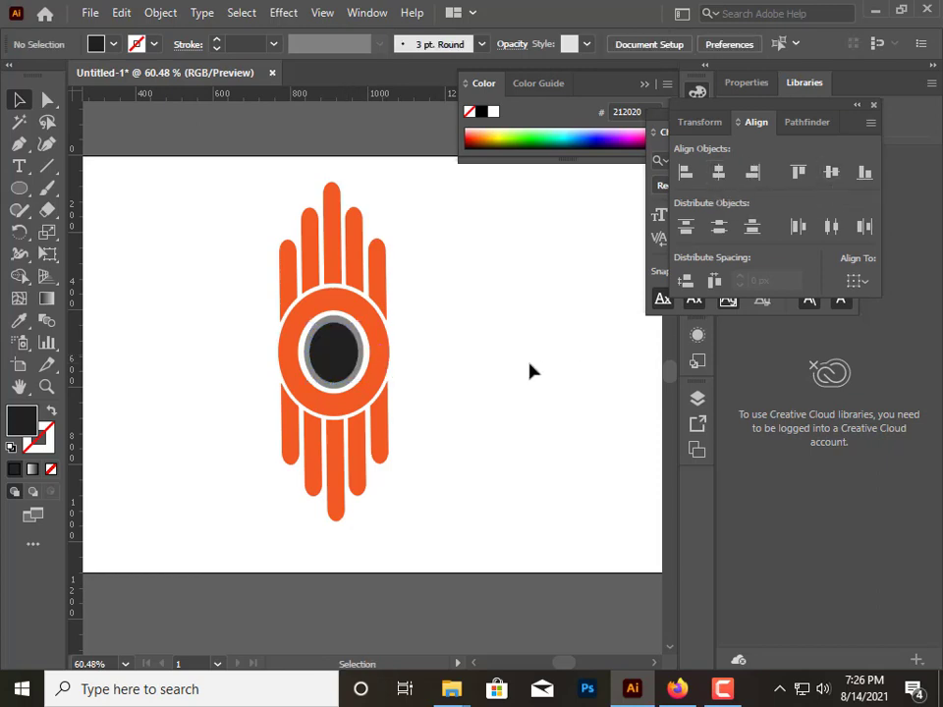
Fill the smallest inner oval with pure black 000000
{"action": "left_click", "coordinate": [335, 345]}
{"action": "double_click", "coordinate": [21, 420]}
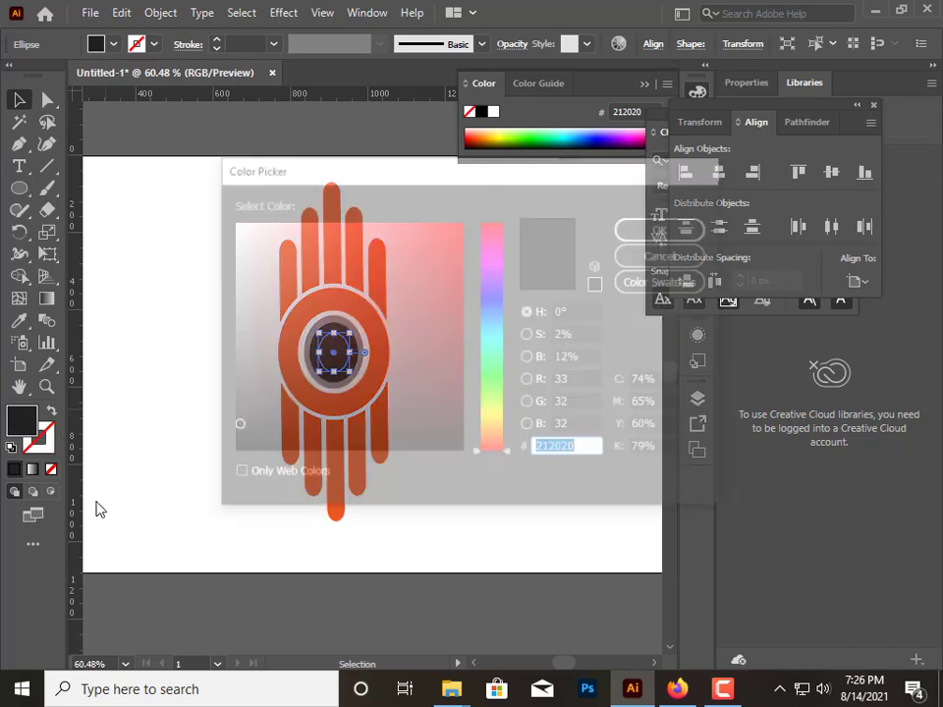
{"action": "left_click_drag", "start_coordinate": [234, 426], "coordinate": [464, 453]}
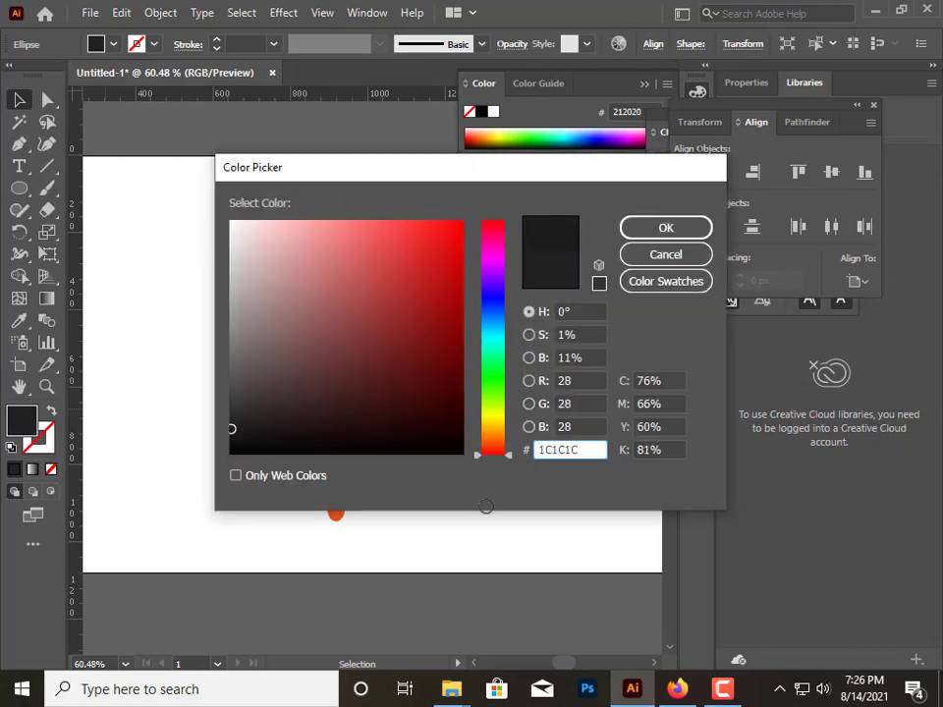
{"action": "left_click", "coordinate": [666, 227]}
{"action": "left_click", "coordinate": [654, 433]}
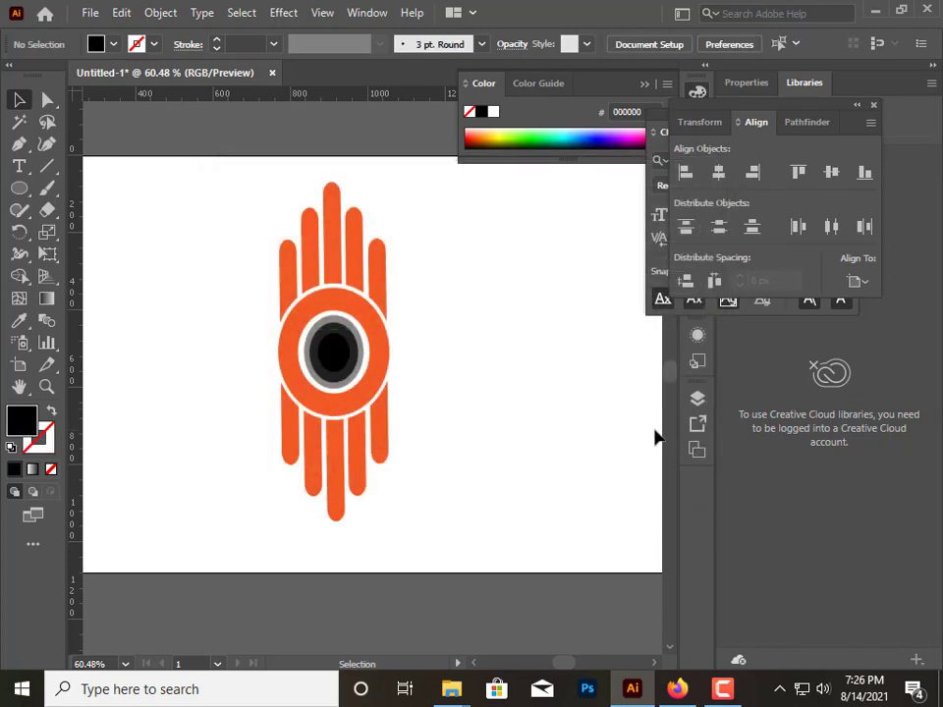
Zoom in on the eye and draw a small near-white ellipse beside the logo
{"action": "key", "text": "ctrl+plus"}
{"action": "key", "text": "ctrl+plus"}
{"action": "key", "text": "ctrl+plus"}
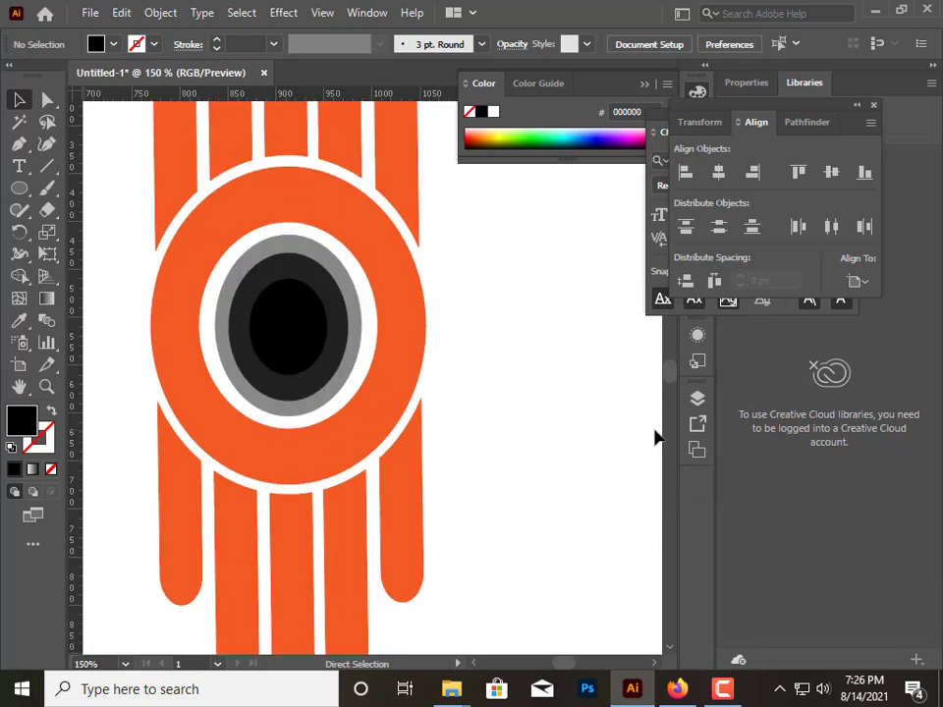
{"action": "key", "text": "ctrl+plus"}
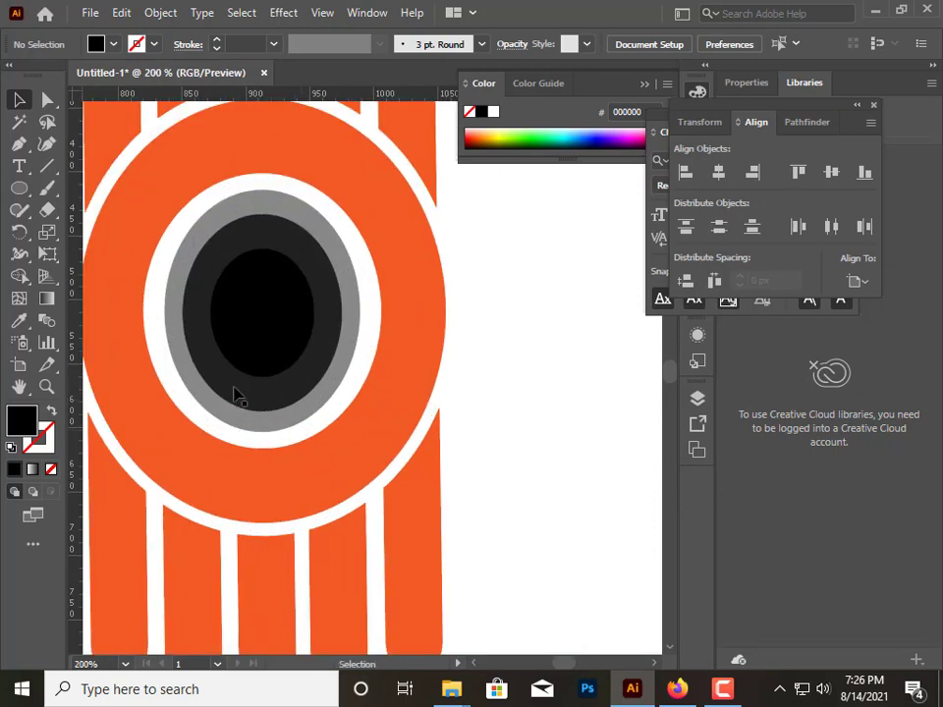
{"action": "left_click", "coordinate": [253, 337]}
{"action": "left_click", "coordinate": [18, 188]}
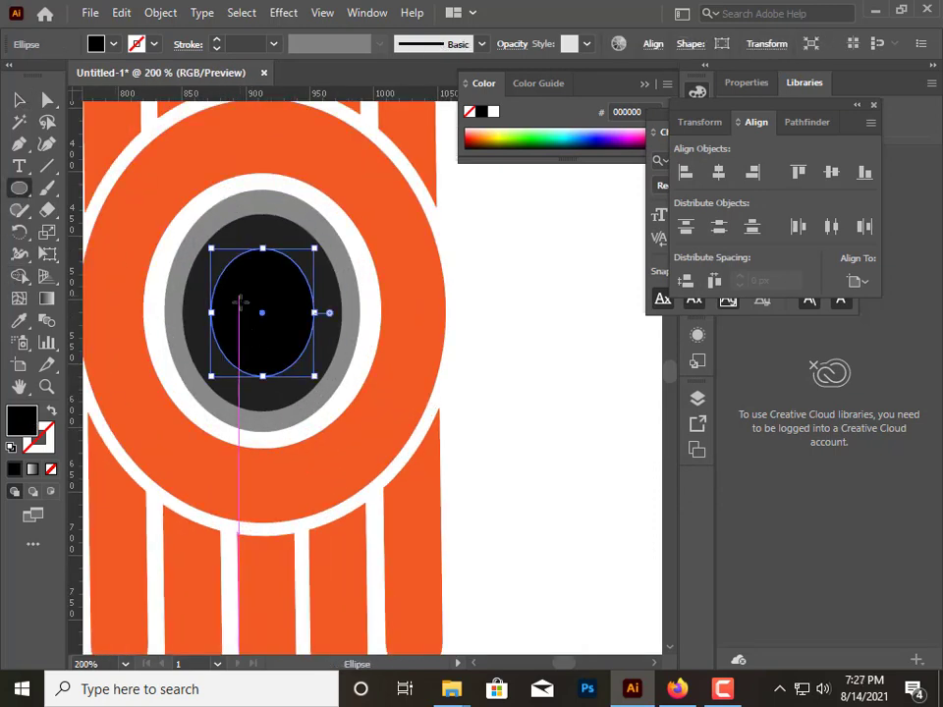
{"action": "left_click_drag", "start_coordinate": [466, 260], "coordinate": [498, 299]}
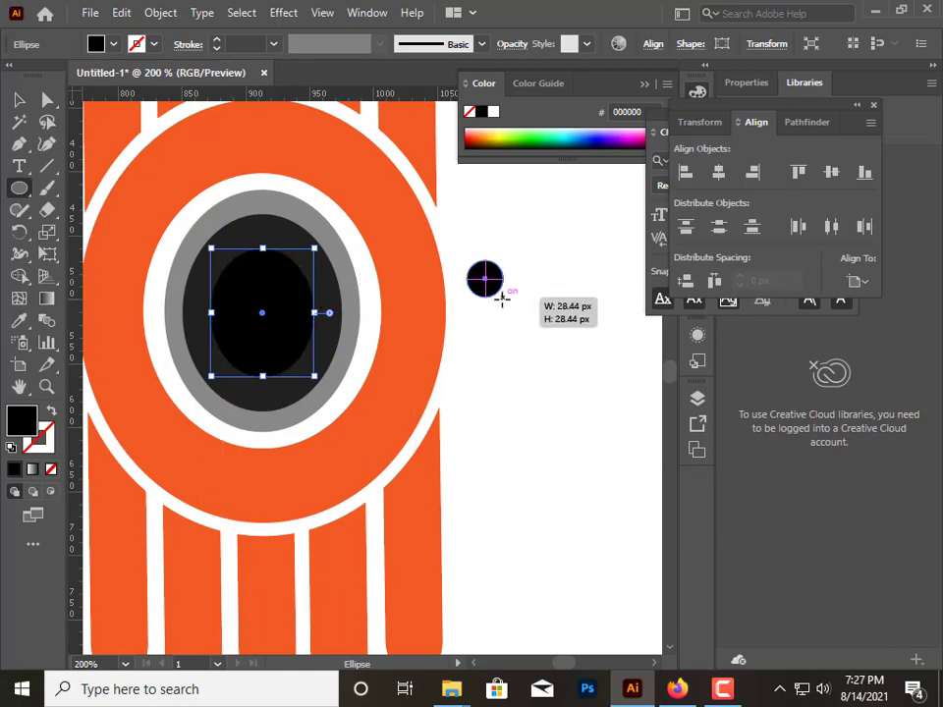
{"action": "key", "text": "v"}
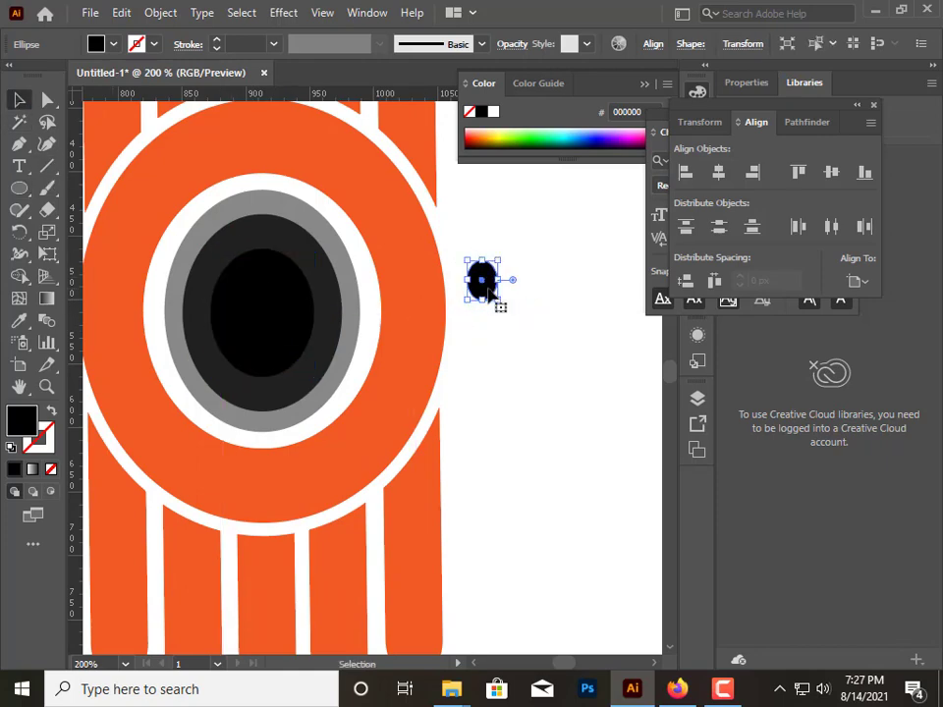
{"action": "double_click", "coordinate": [22, 420]}
{"action": "left_click", "coordinate": [233, 220]}
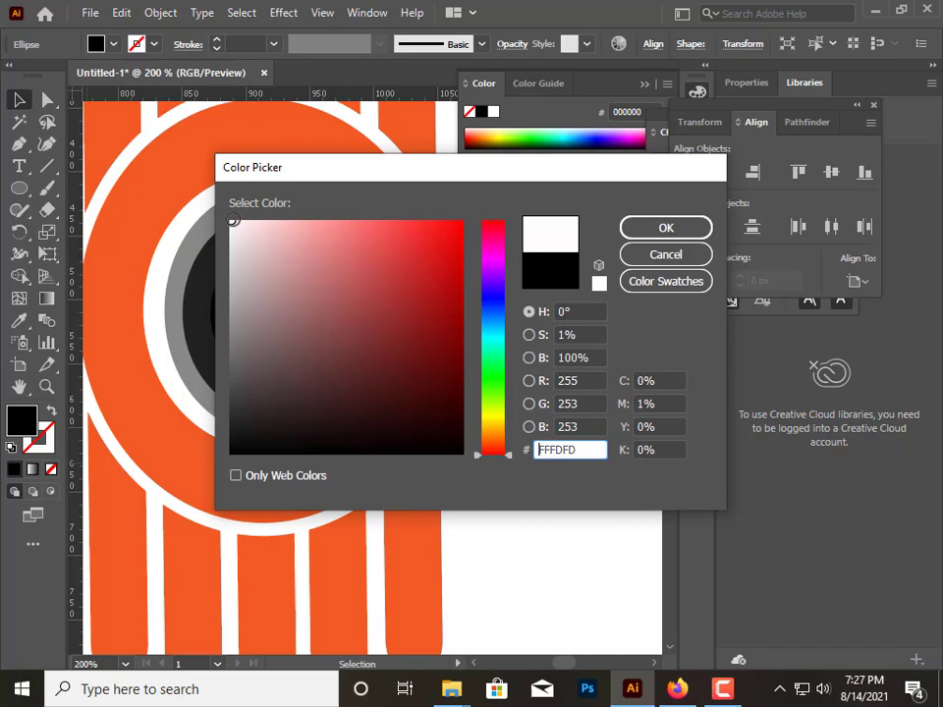
{"action": "left_click", "coordinate": [648, 229]}
Move the white highlight onto the pupil and place a copy lower down
{"action": "left_click_drag", "start_coordinate": [488, 288], "coordinate": [236, 276]}
{"action": "left_click", "coordinate": [488, 377]}
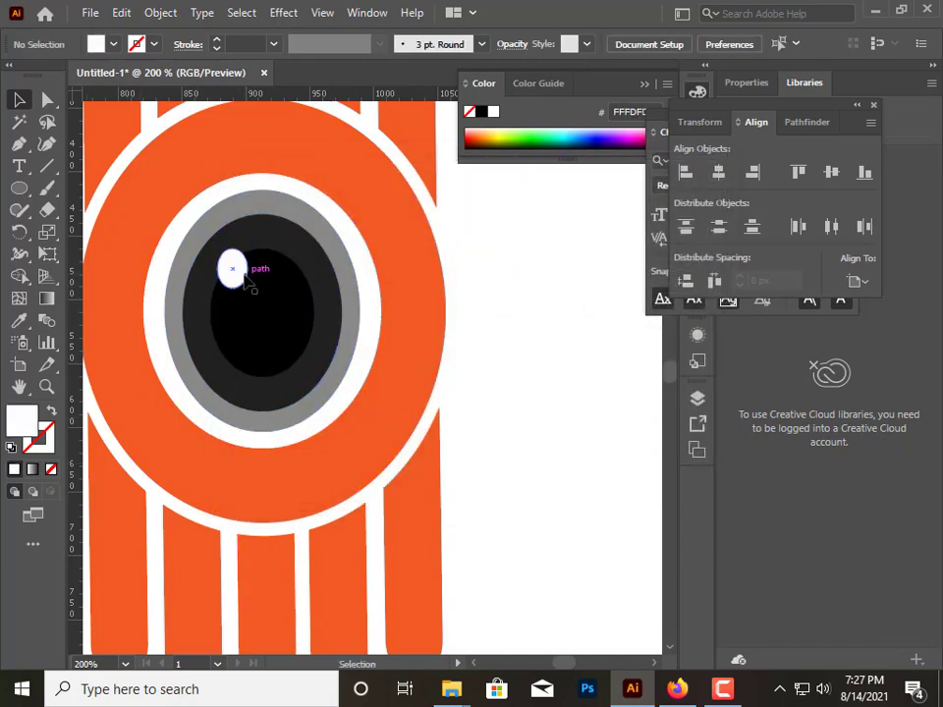
{"action": "left_click", "coordinate": [236, 277]}
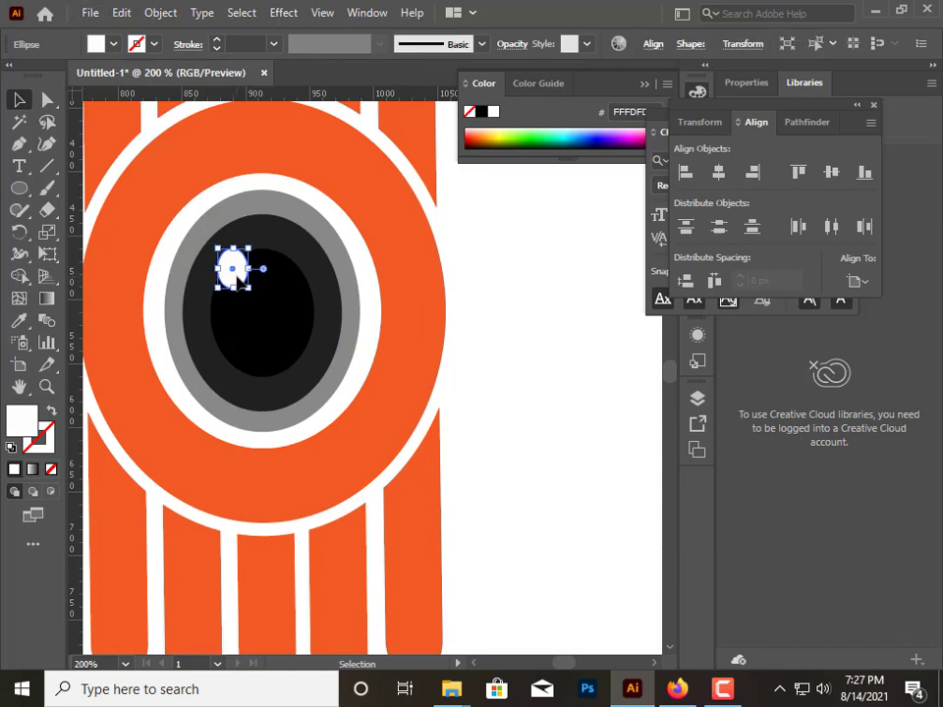
{"action": "mouse_move", "coordinate": [238, 277]}
{"action": "left_mouse_down"}
{"action": "mouse_move", "coordinate": [305, 343]}
{"action": "mouse_move", "coordinate": [309, 335]}
{"action": "left_mouse_up"}
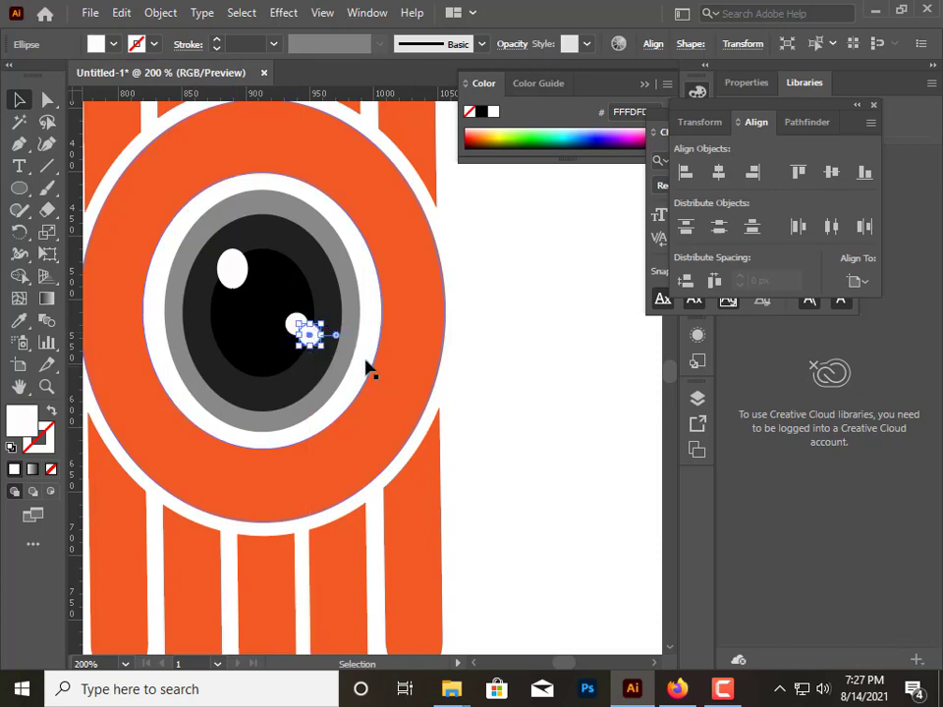
Delete the extra small white highlight and zoom back out
{"action": "left_click", "coordinate": [481, 300]}
{"action": "left_click", "coordinate": [298, 325]}
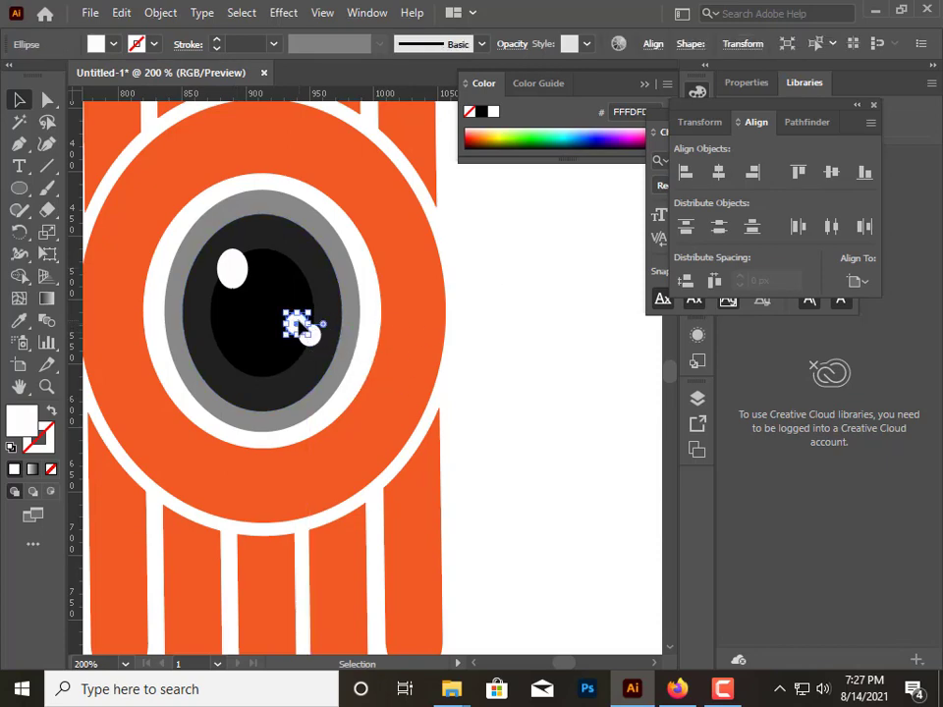
{"action": "key", "text": "Delete"}
{"action": "key", "text": "ctrl+minus"}
{"action": "key", "text": "ctrl+minus"}
{"action": "key", "text": "ctrl+minus"}
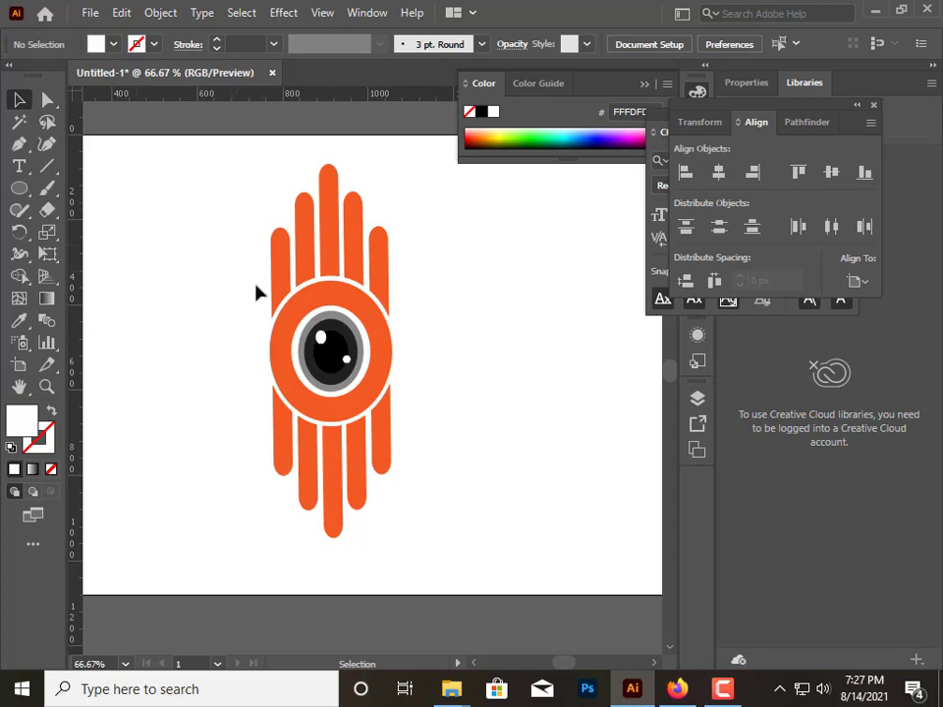
{"action": "left_click", "coordinate": [19, 144]}
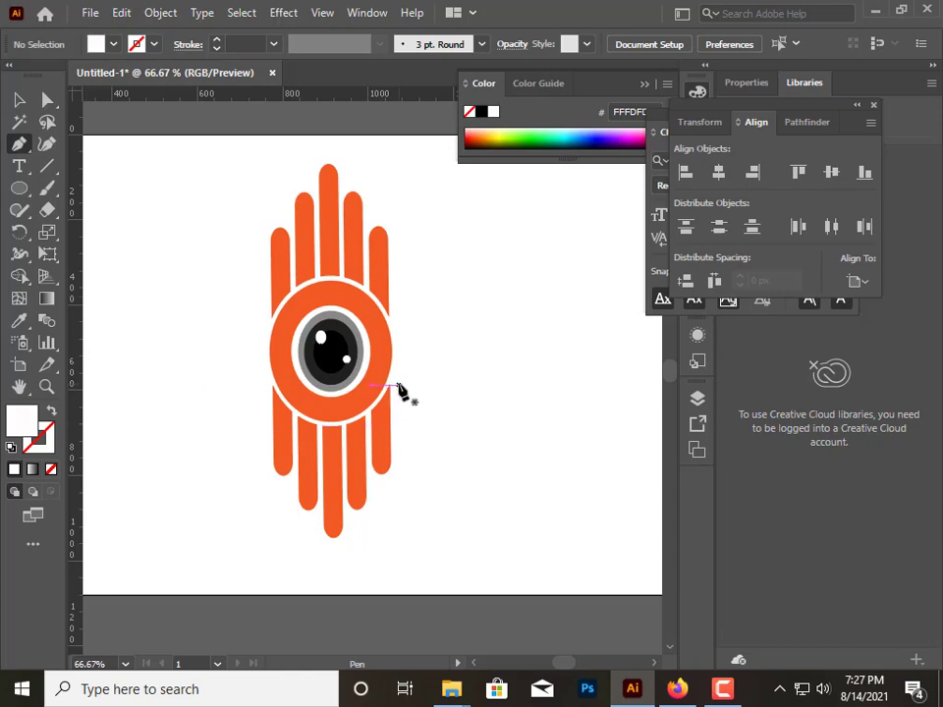
{"action": "left_click", "coordinate": [397, 384]}
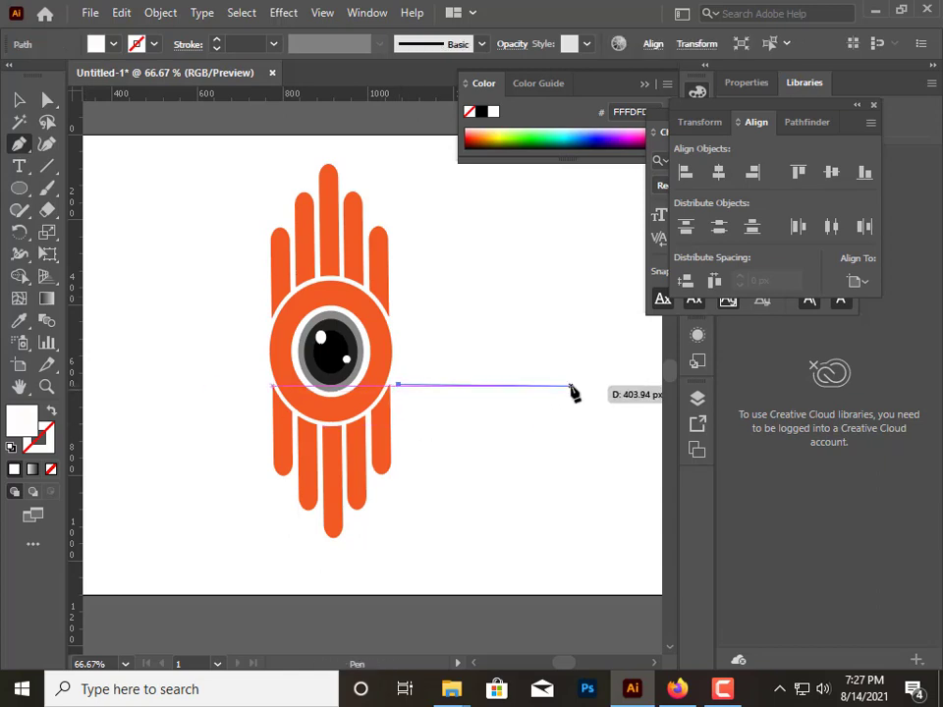
{"action": "left_click", "coordinate": [571, 385]}
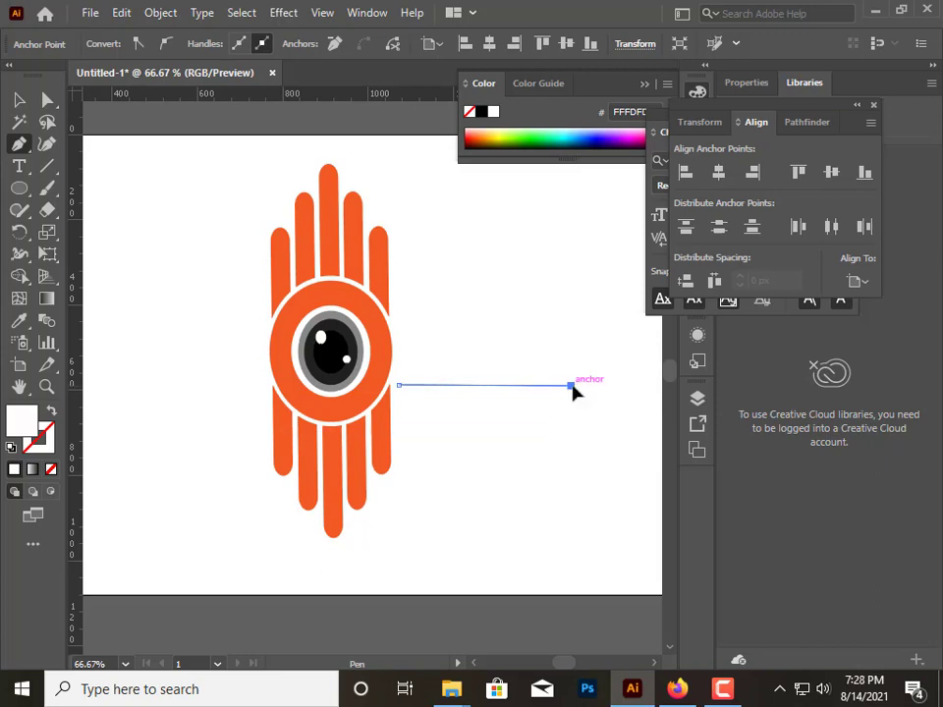
{"action": "left_click", "coordinate": [397, 385]}
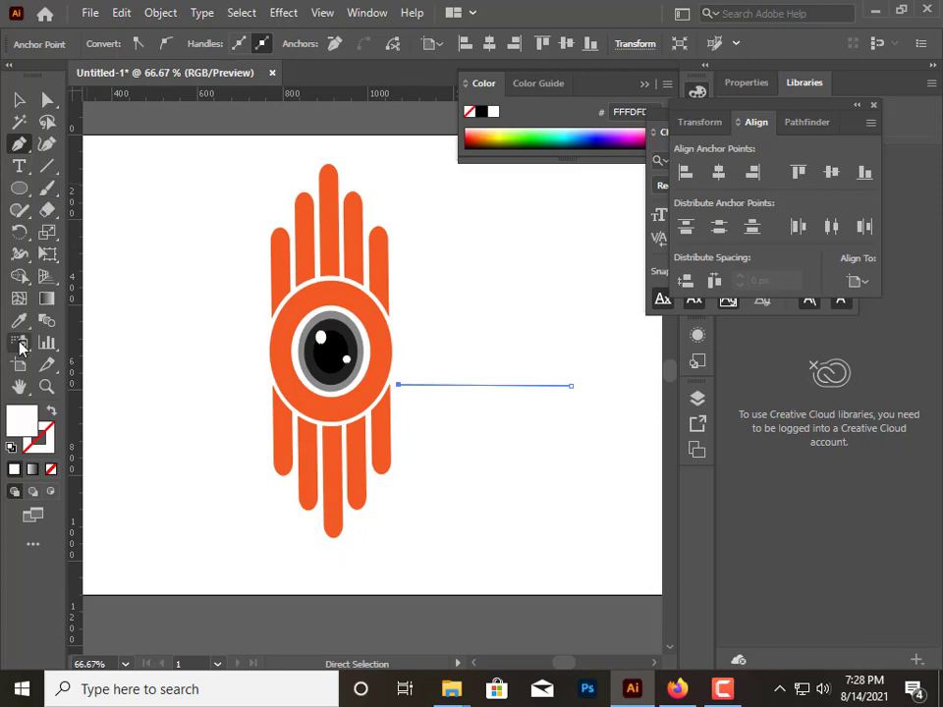
{"action": "left_click", "coordinate": [20, 145]}
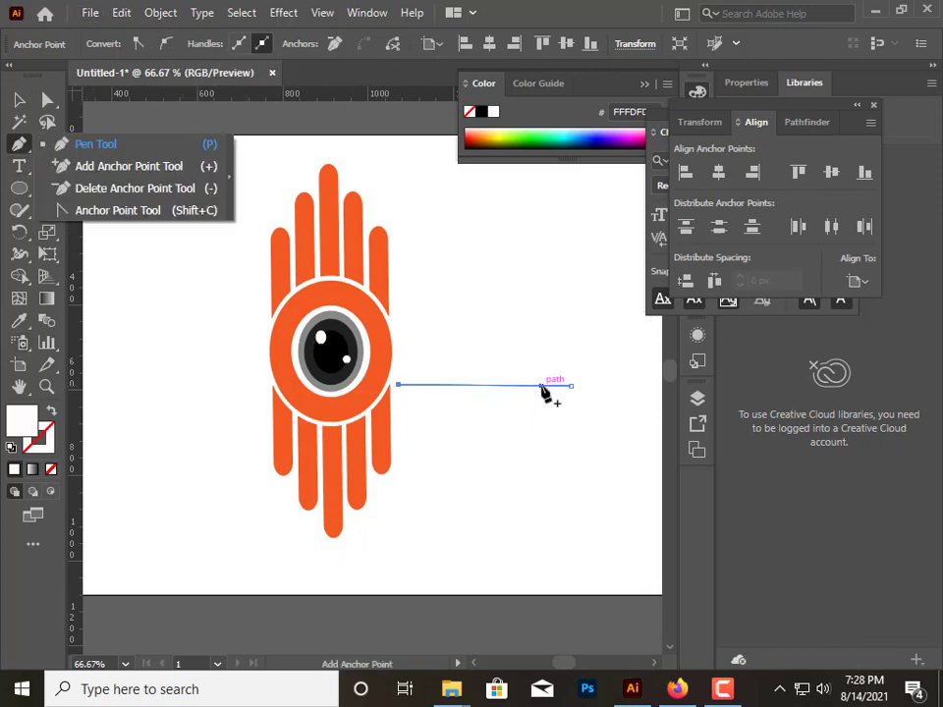
{"action": "left_click", "coordinate": [570, 385]}
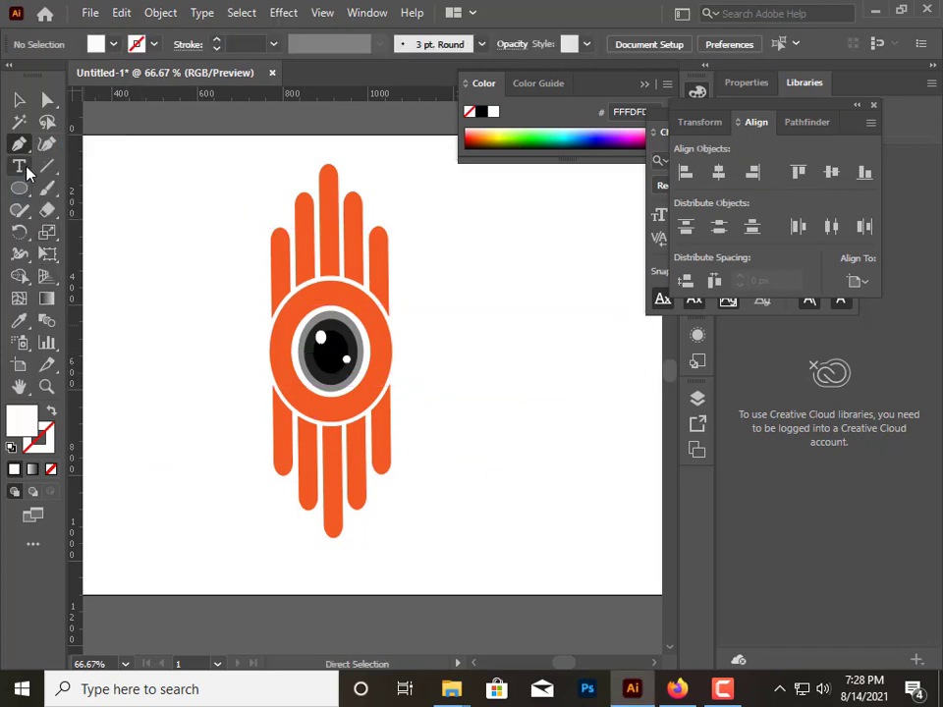
{"action": "left_click_drag", "start_coordinate": [20, 188], "coordinate": [64, 200]}
Draw a flat horizontal line rightward from the eye with no fill
{"action": "left_click", "coordinate": [63, 196]}
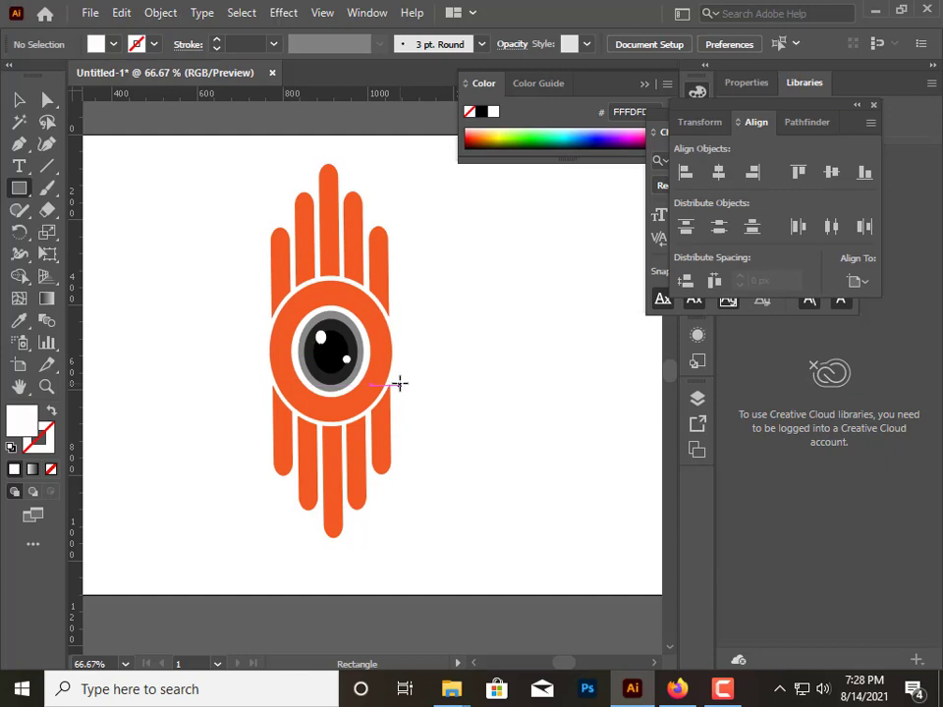
{"action": "left_click_drag", "start_coordinate": [399, 383], "coordinate": [587, 383]}
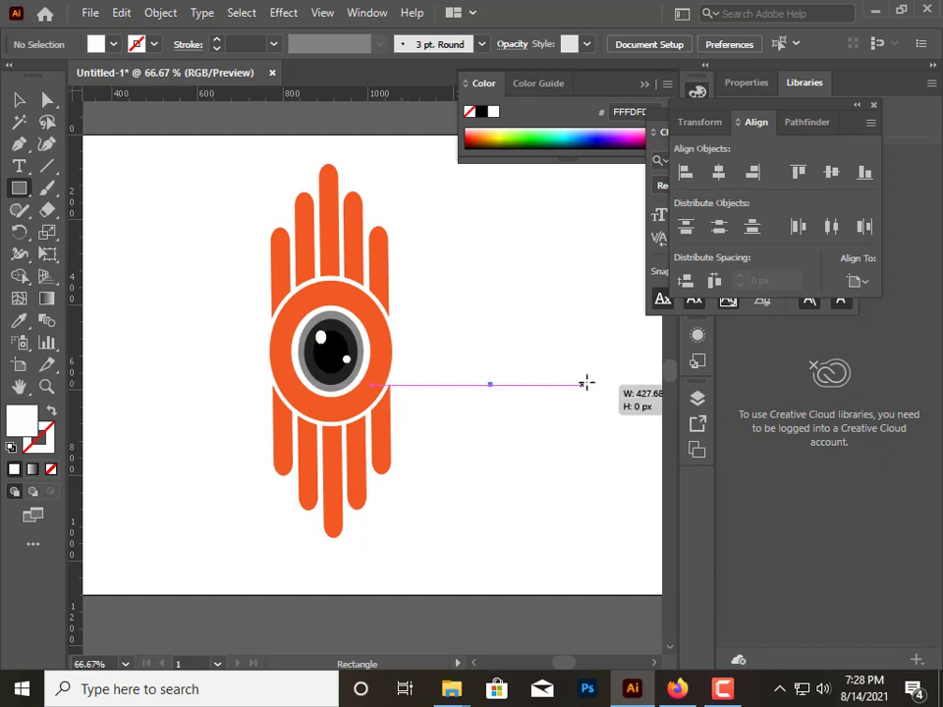
{"action": "mouse_move", "coordinate": [586, 383]}
{"action": "left_mouse_down"}
{"action": "mouse_move", "coordinate": [600, 392]}
{"action": "mouse_move", "coordinate": [598, 384]}
{"action": "left_mouse_up"}
{"action": "left_click", "coordinate": [103, 47]}
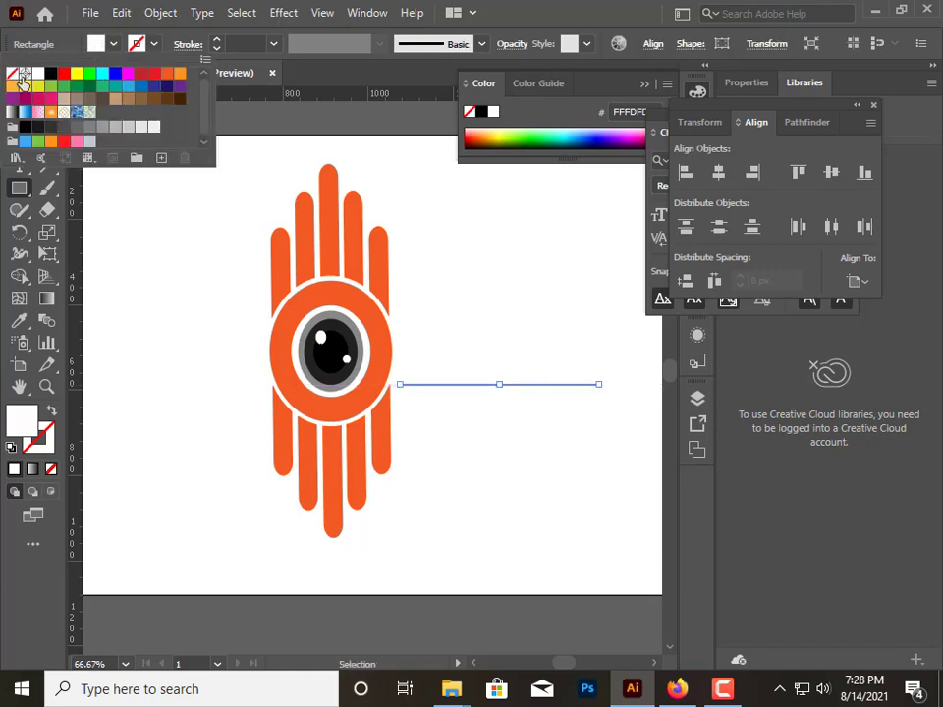
{"action": "left_click", "coordinate": [11, 65]}
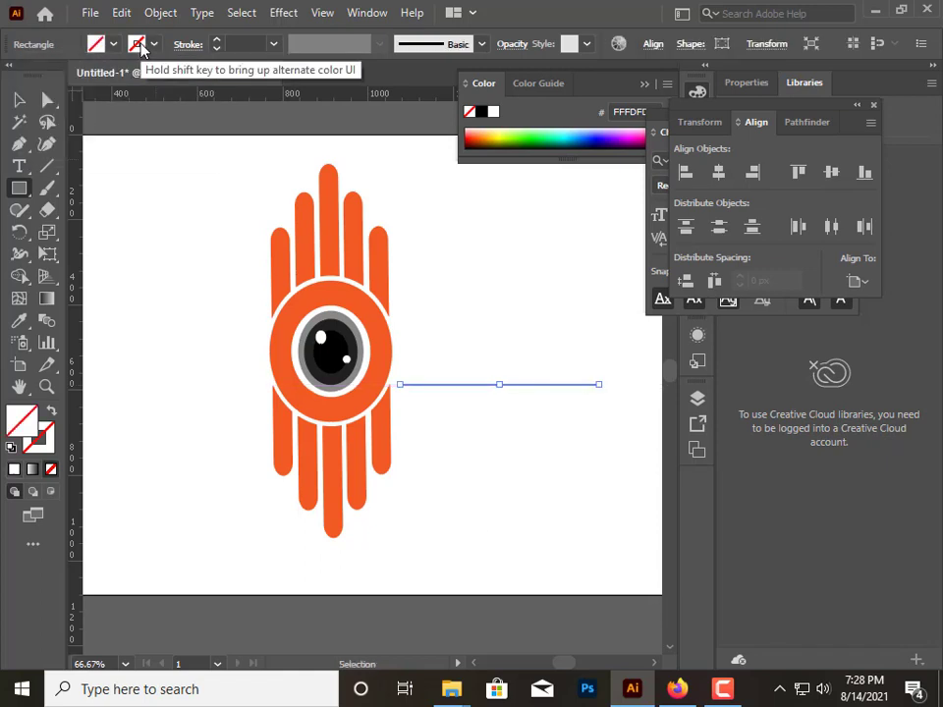
Give the line an orange stroke at 21 pt weight
{"action": "left_click", "coordinate": [141, 45]}
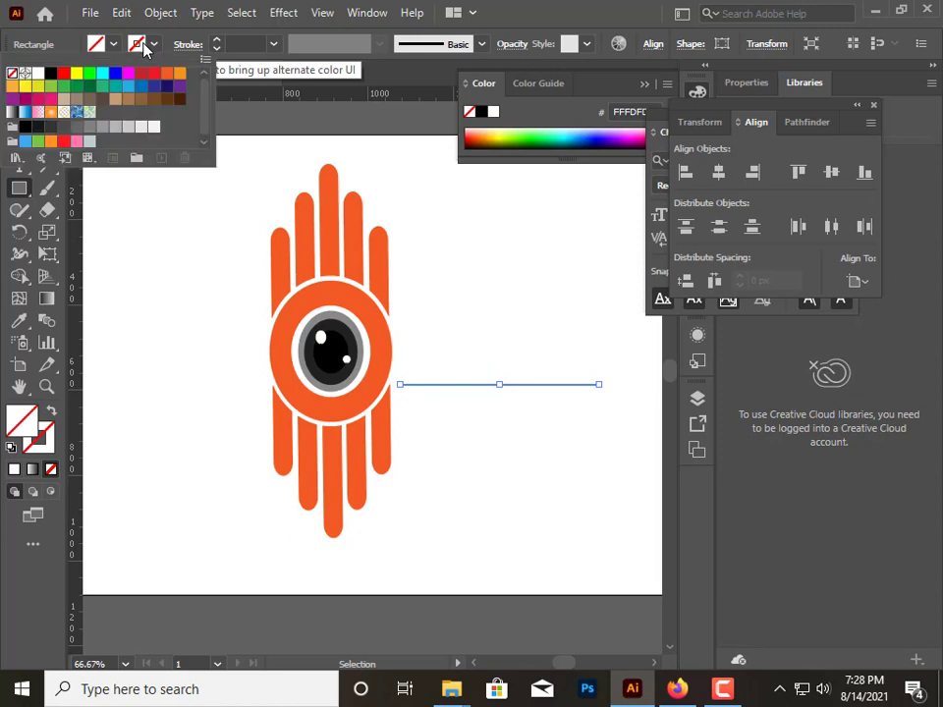
{"action": "left_click", "coordinate": [178, 75]}
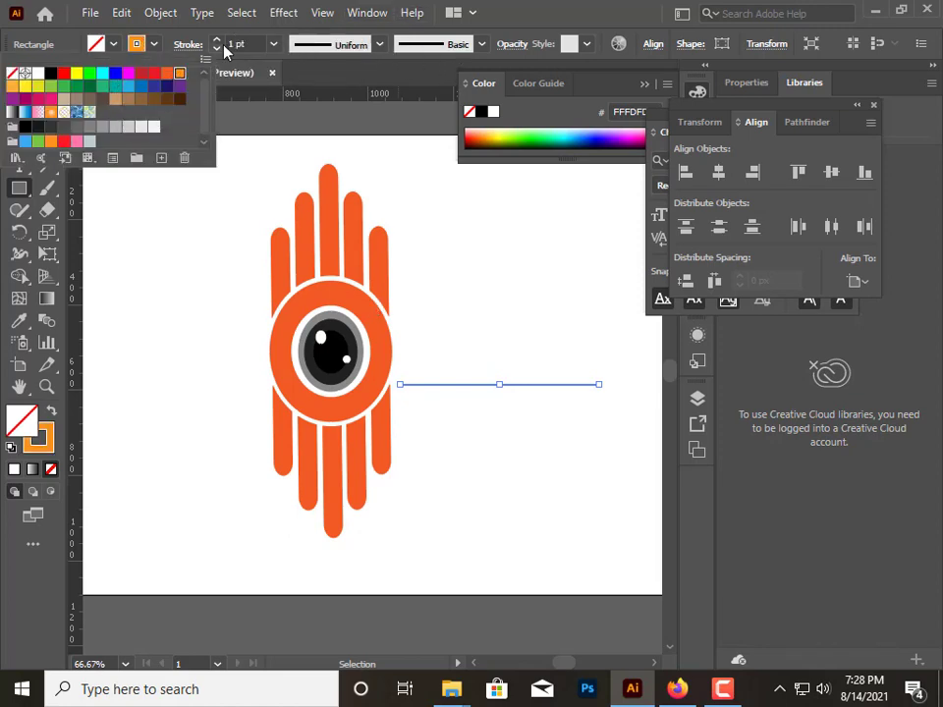
{"action": "left_click", "coordinate": [217, 41]}
{"action": "left_click", "coordinate": [217, 40]}
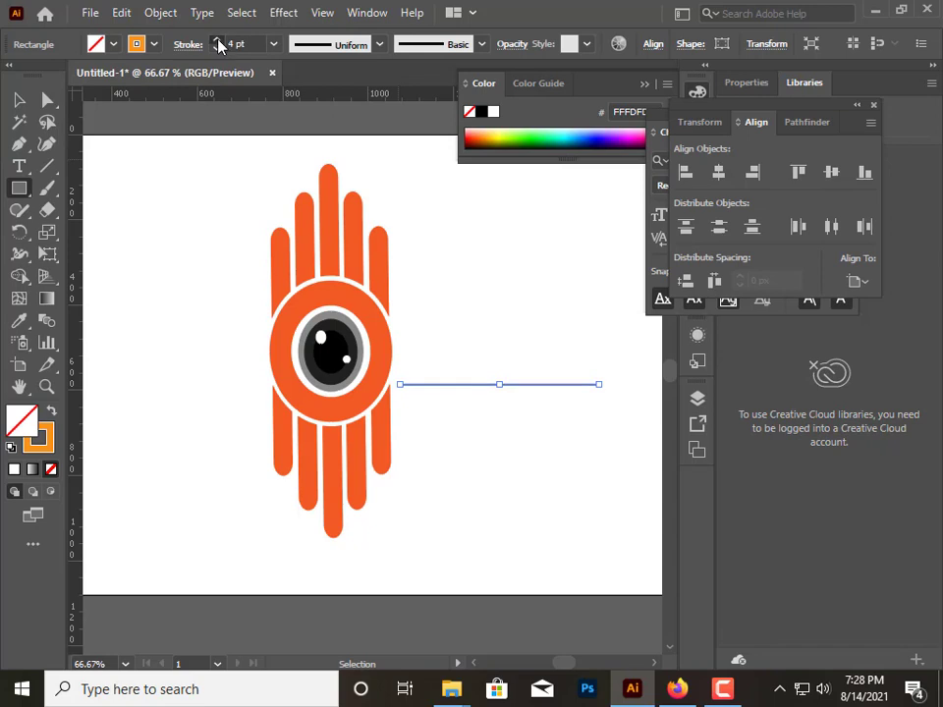
{"action": "left_click", "coordinate": [217, 42]}
{"action": "type", "text": "21"}
{"action": "key", "text": "v"}
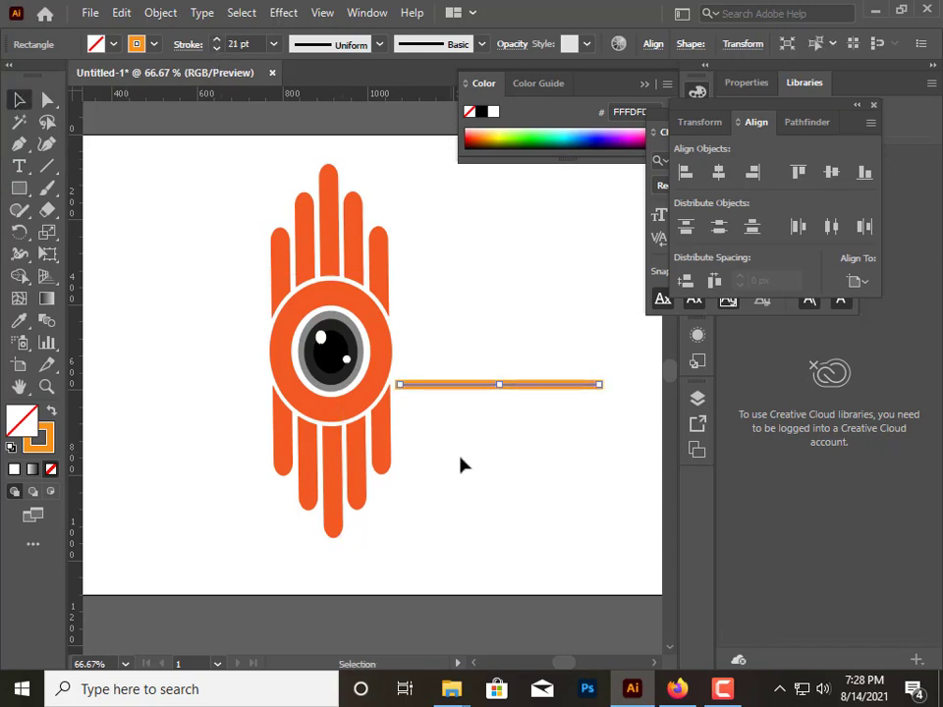
Preview the orange line and nudge it up slightly
{"action": "left_click", "coordinate": [461, 464]}
{"action": "left_click", "coordinate": [480, 388]}
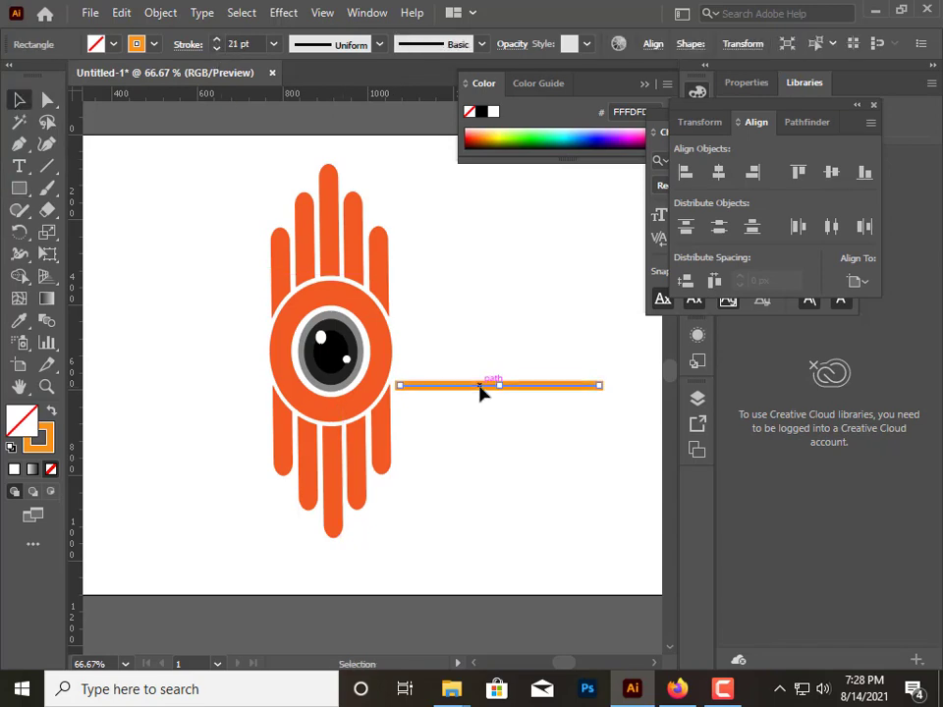
{"action": "left_click", "coordinate": [475, 452]}
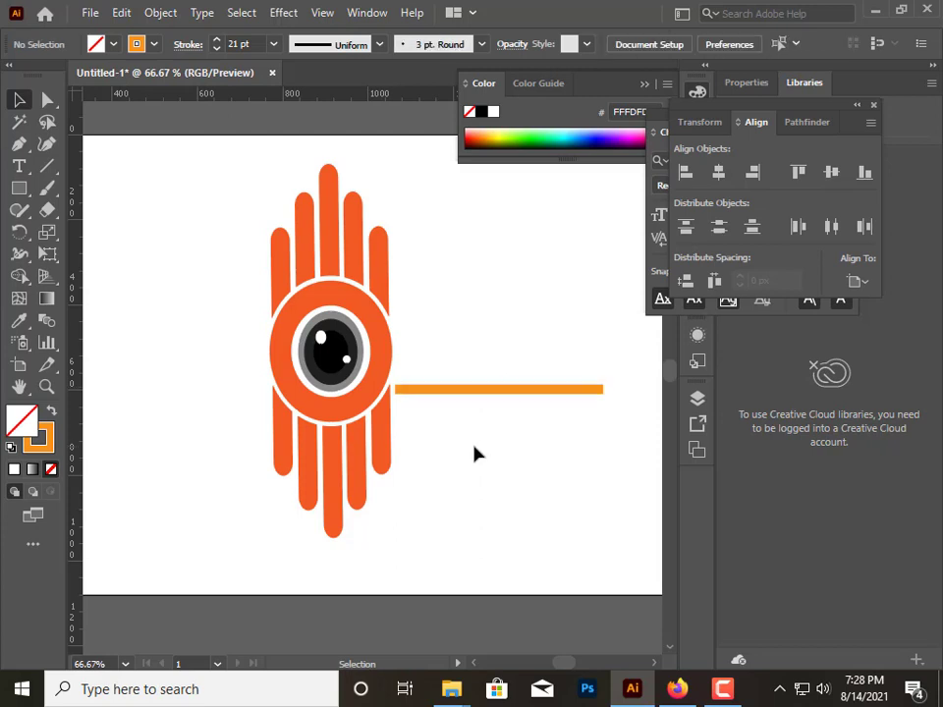
{"action": "left_click", "coordinate": [475, 389]}
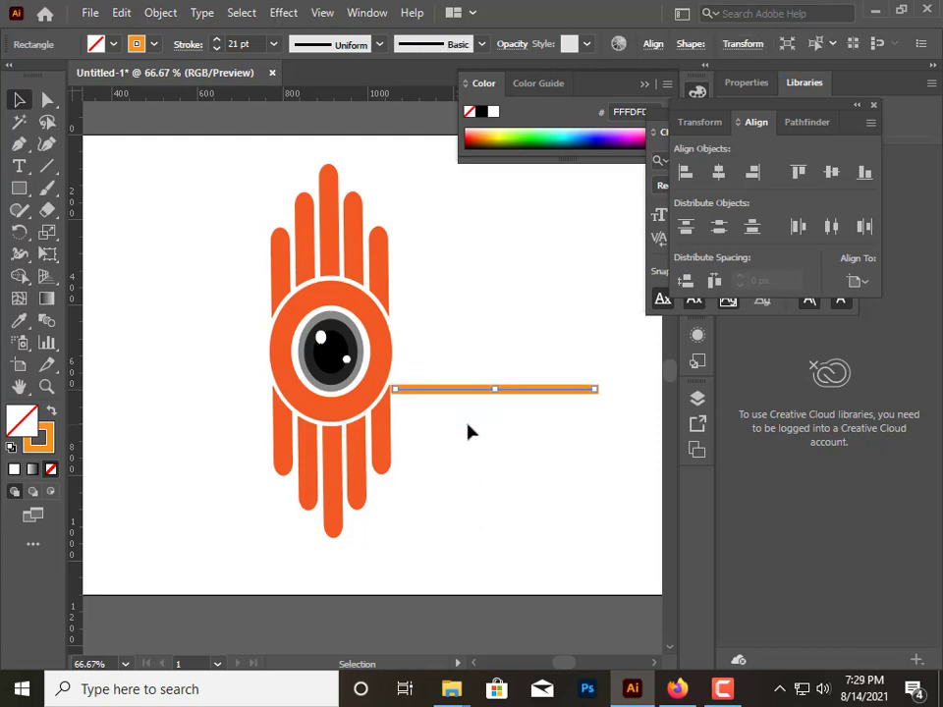
{"action": "left_click", "coordinate": [473, 452]}
{"action": "left_click", "coordinate": [453, 392]}
{"action": "key", "text": "Up"}
{"action": "left_click", "coordinate": [458, 423]}
Change the line's stroke to the red-orange F15A24 swatch
{"action": "left_click", "coordinate": [464, 390]}
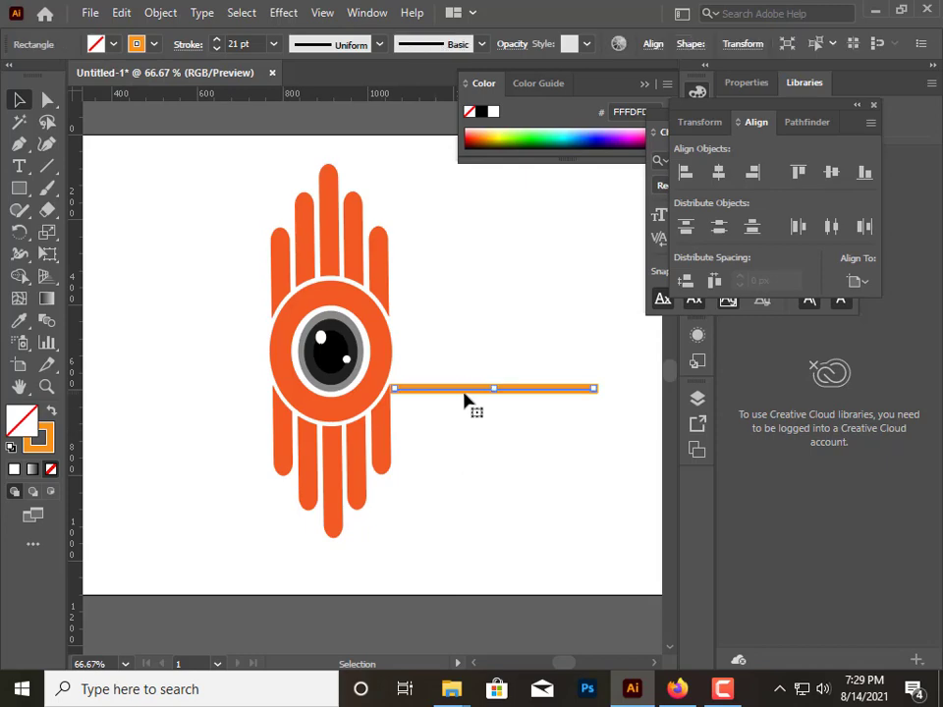
{"action": "double_click", "coordinate": [49, 440]}
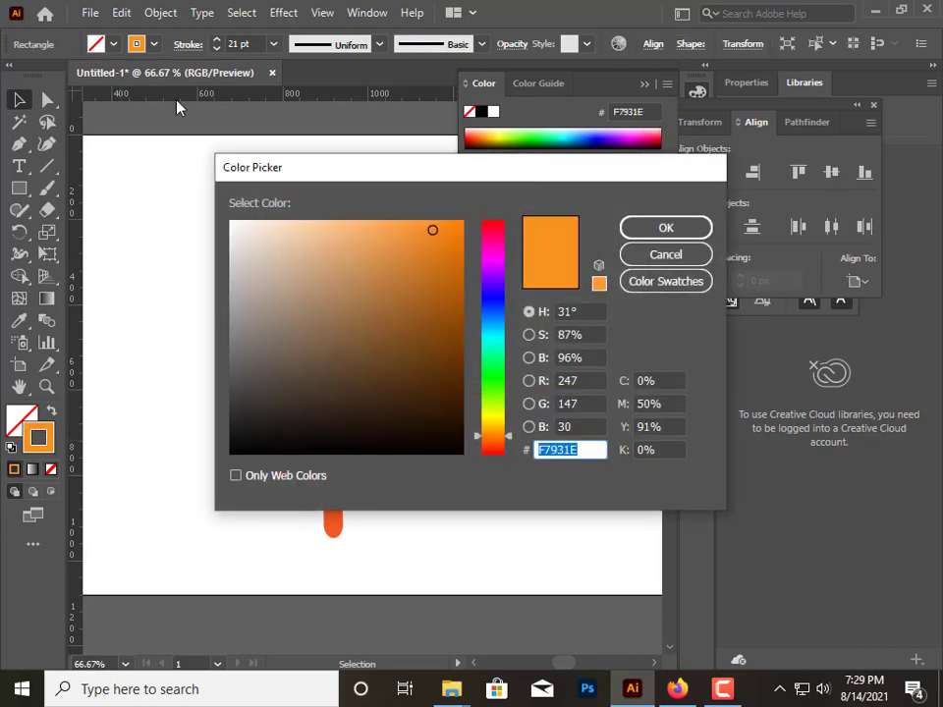
{"action": "left_click", "coordinate": [665, 255]}
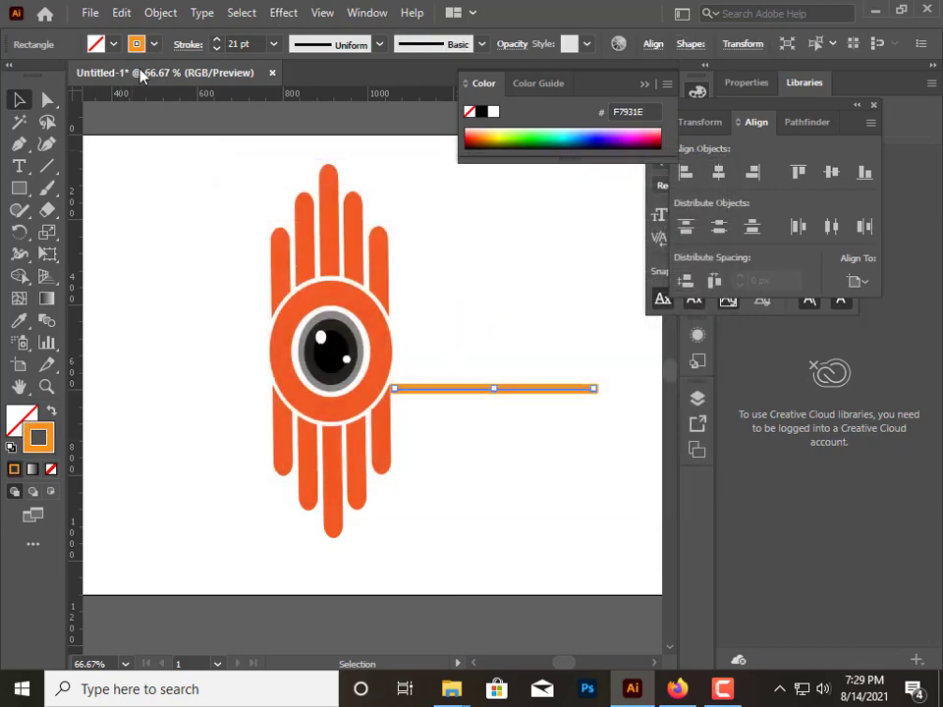
{"action": "left_click", "coordinate": [153, 45]}
{"action": "left_click", "coordinate": [166, 76]}
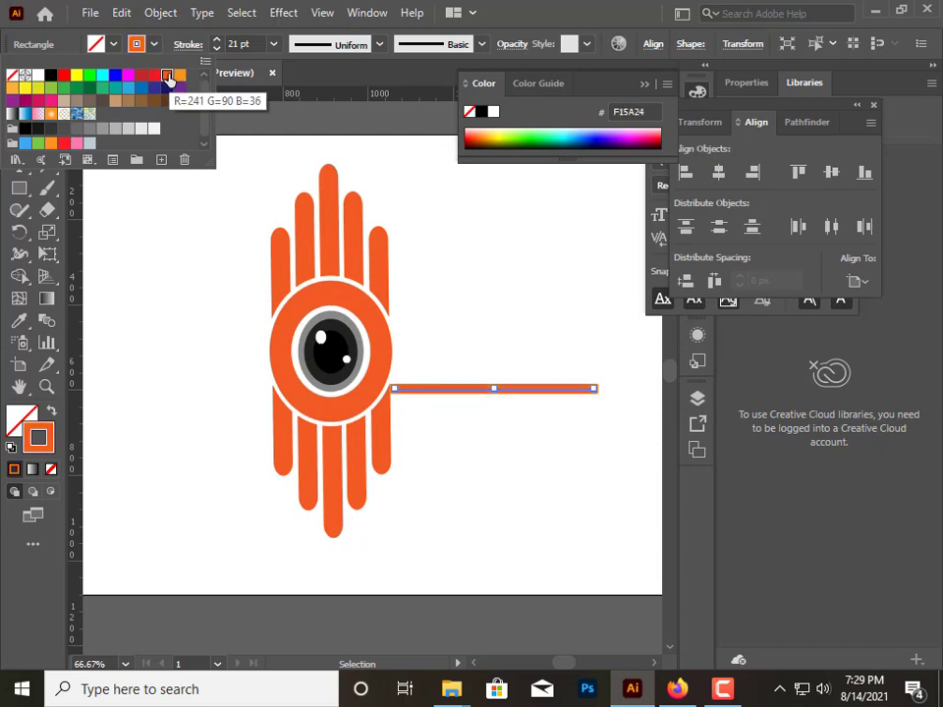
{"action": "left_click", "coordinate": [138, 287]}
{"action": "left_click", "coordinate": [560, 563]}
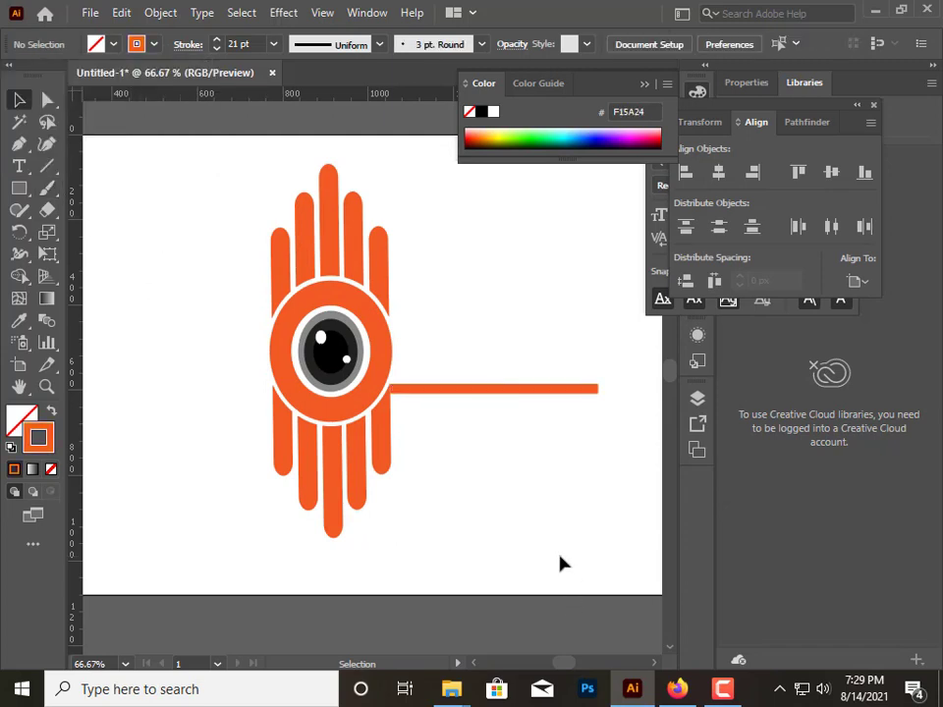
Reselect the line by its path and zoom in on it
{"action": "left_click", "coordinate": [450, 389]}
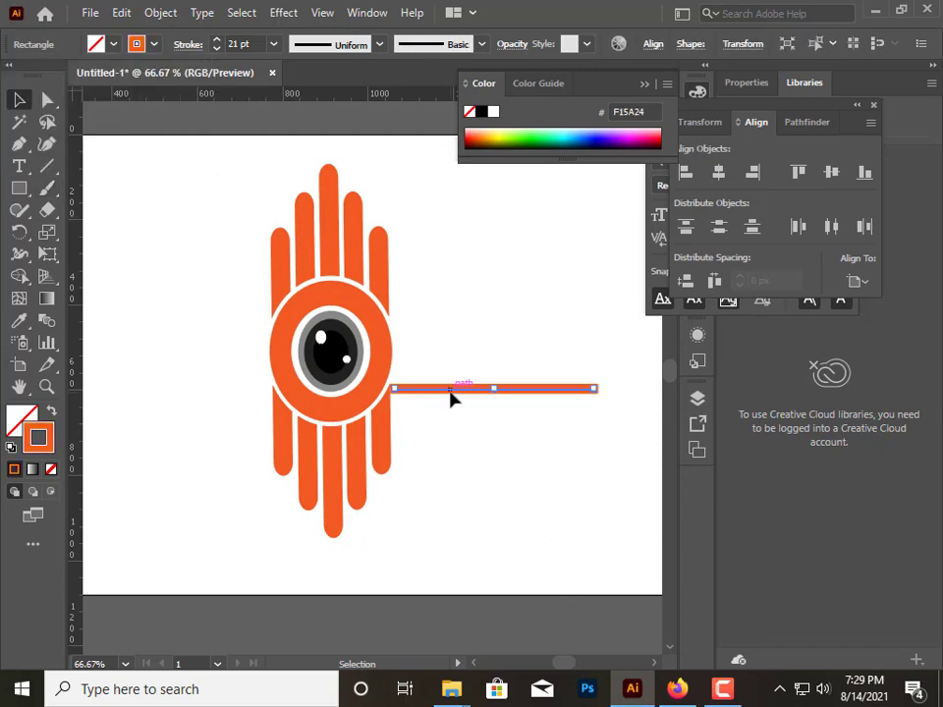
{"action": "key", "text": "a"}
{"action": "key", "text": "v"}
{"action": "left_click", "coordinate": [444, 410]}
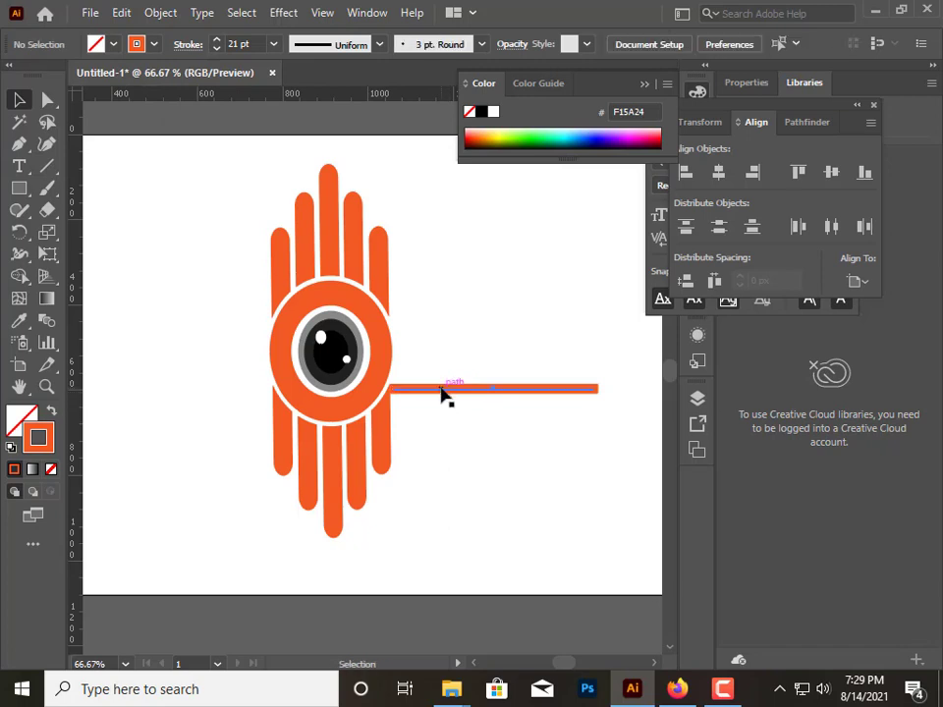
{"action": "left_click", "coordinate": [442, 392]}
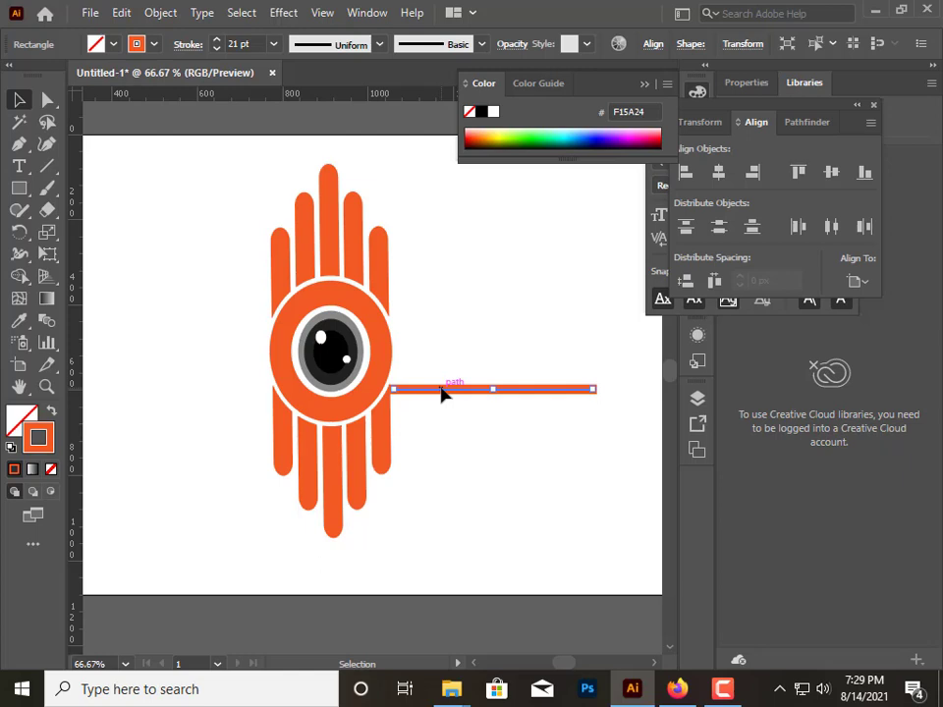
{"action": "left_click", "coordinate": [457, 436]}
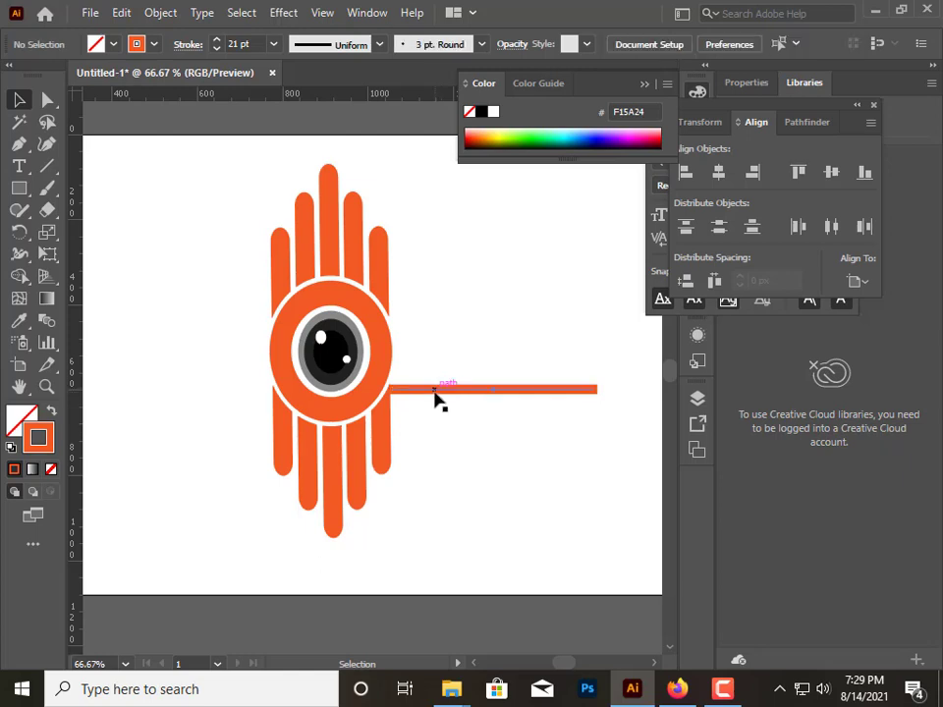
{"action": "key", "text": "a"}
{"action": "left_click", "coordinate": [435, 391]}
{"action": "key", "text": "ctrl+plus"}
{"action": "key", "text": "ctrl+plus"}
{"action": "key", "text": "ctrl+plus"}
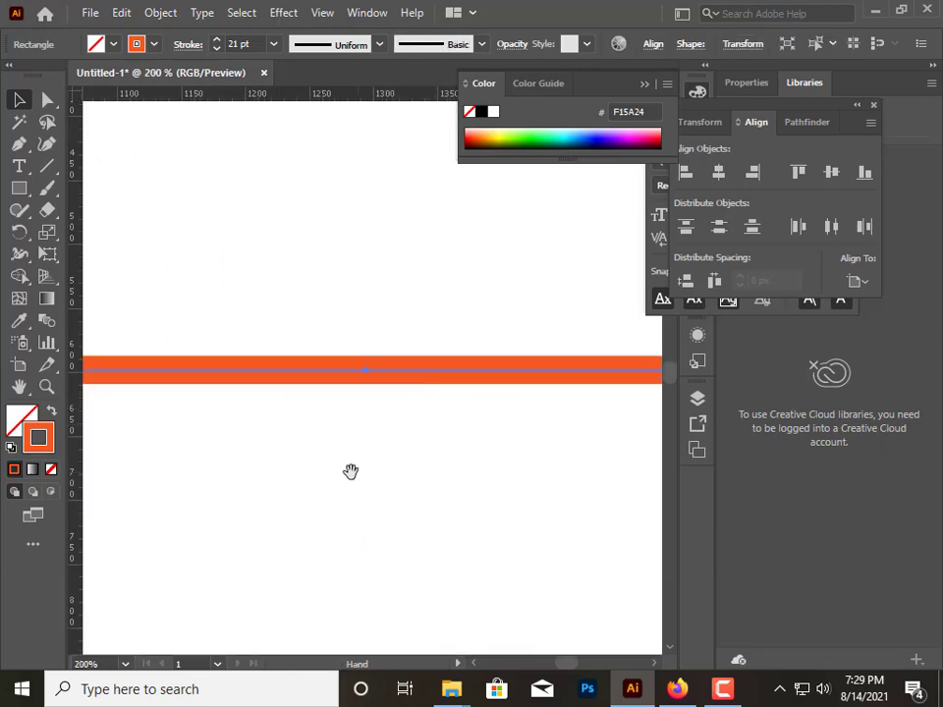
Nudge the original orange bar up slightly into position
{"action": "left_click_drag", "start_coordinate": [350, 471], "coordinate": [537, 536]}
{"action": "key", "text": "v"}
{"action": "key", "text": "ctrl+shift+a"}
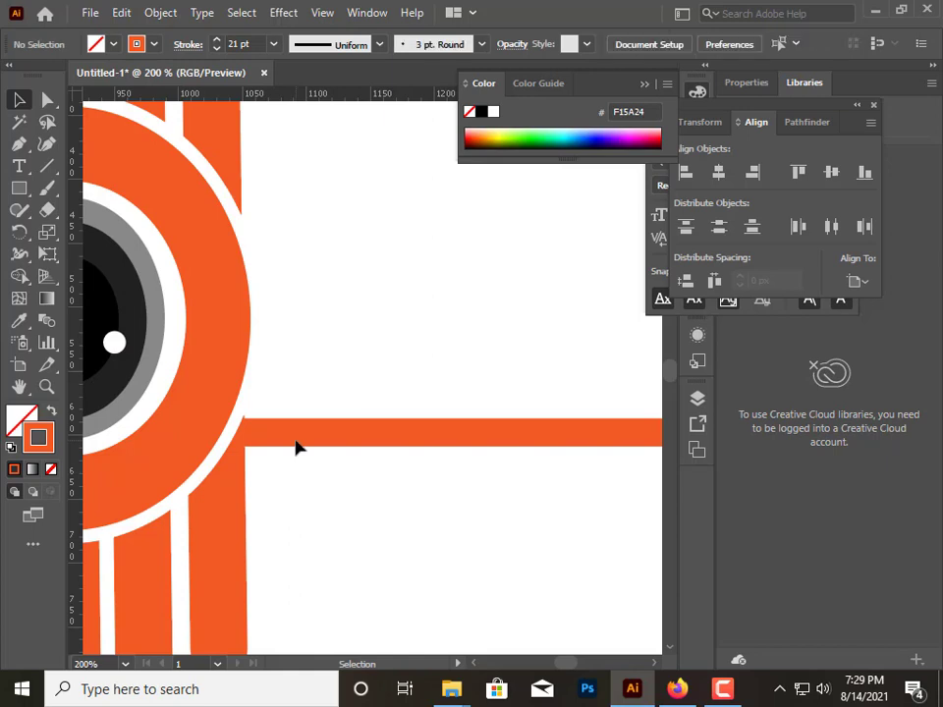
{"action": "left_click", "coordinate": [367, 436]}
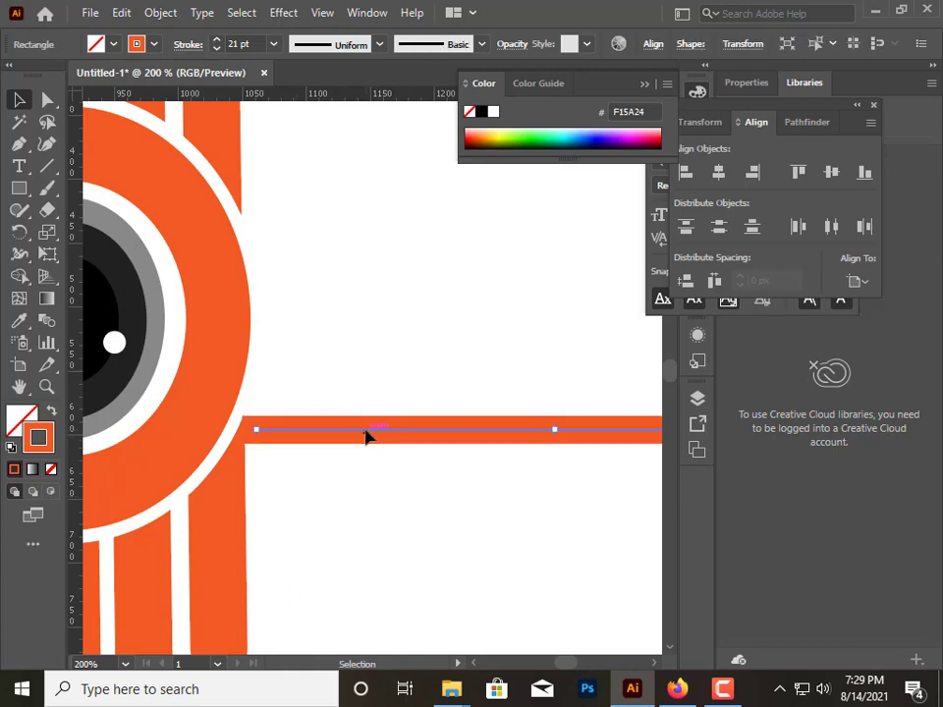
{"action": "key", "text": "Up"}
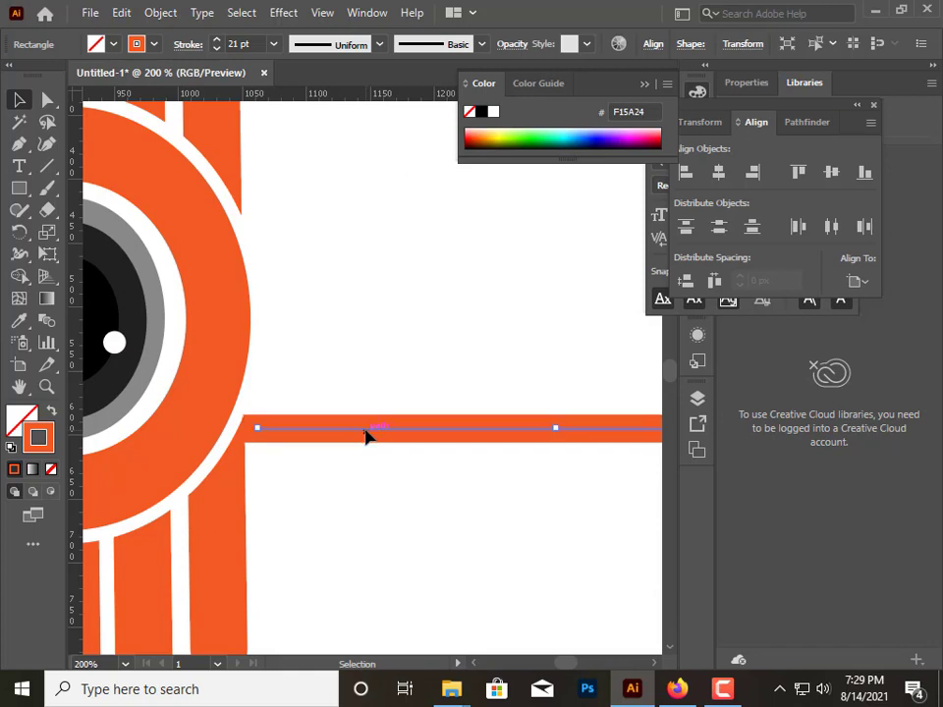
{"action": "key", "text": "ctrl+shift+a"}
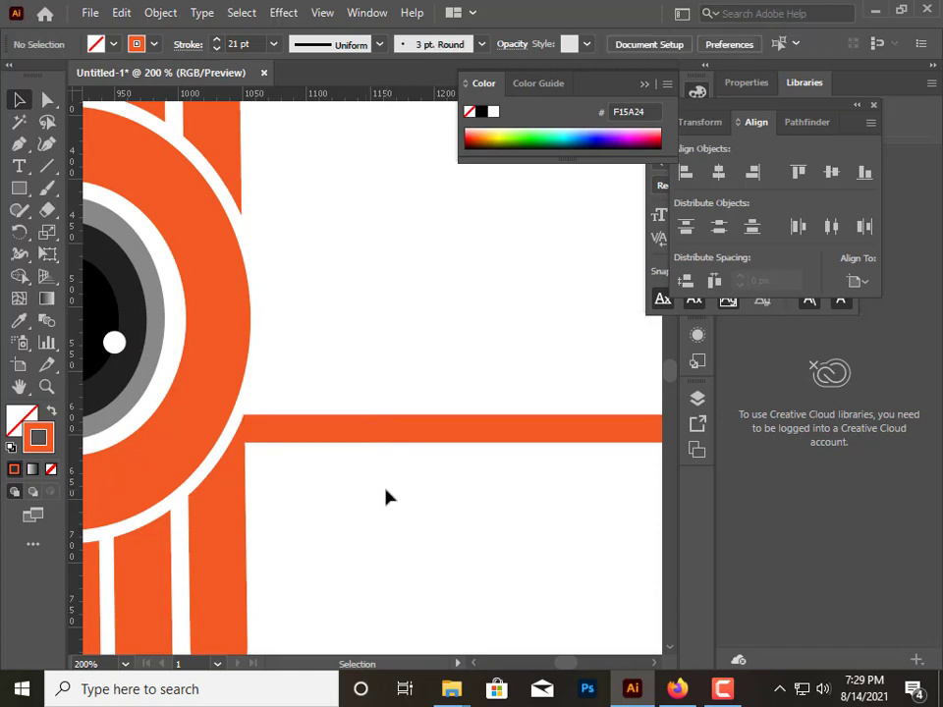
{"action": "left_click", "coordinate": [402, 435]}
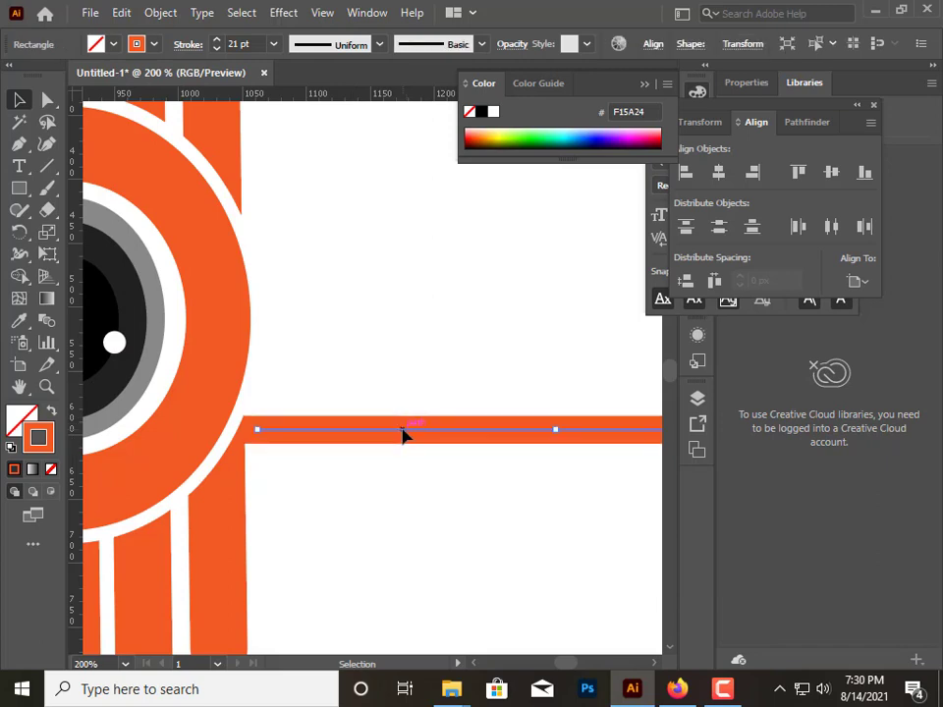
{"action": "key", "text": "Up"}
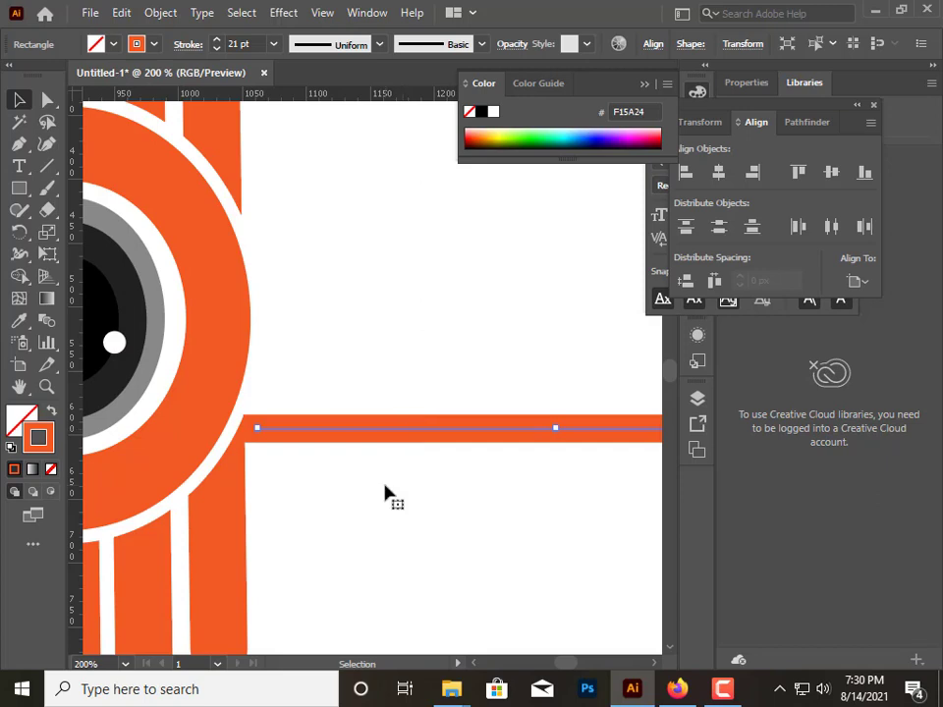
{"action": "left_click", "coordinate": [385, 448]}
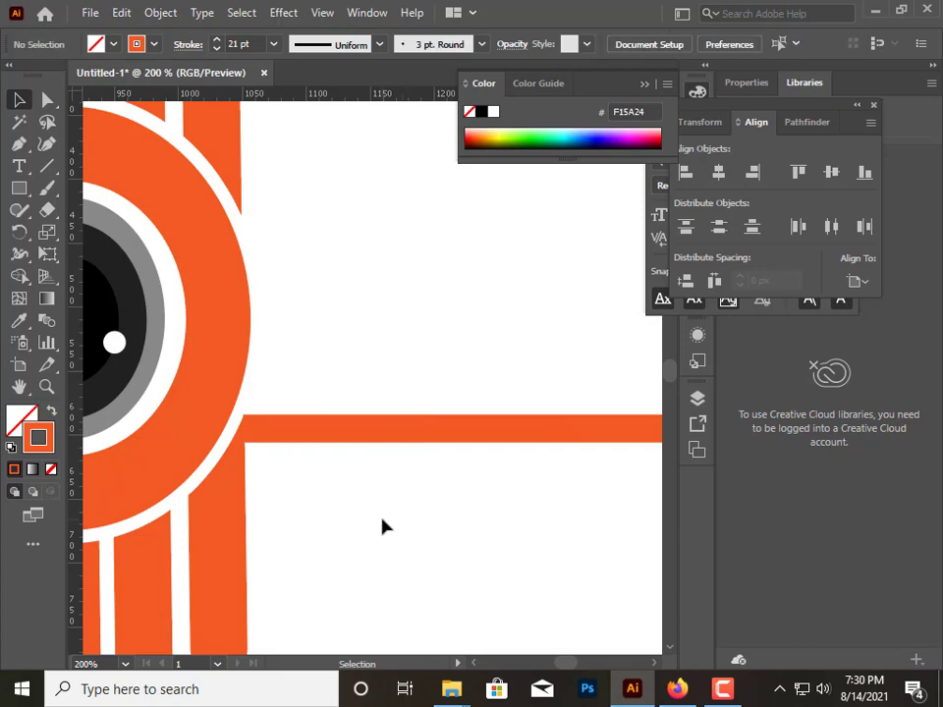
Copy the bar upward to form a parallel second bar and nudge it into place
{"action": "left_click", "coordinate": [385, 435]}
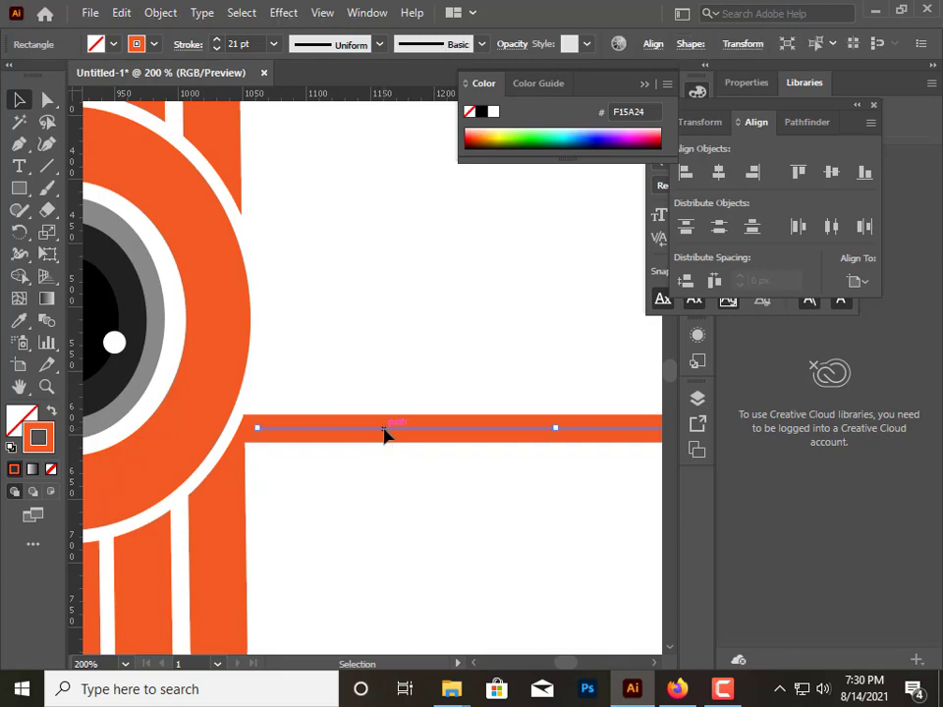
{"action": "left_click_drag", "start_coordinate": [384, 430], "coordinate": [383, 207]}
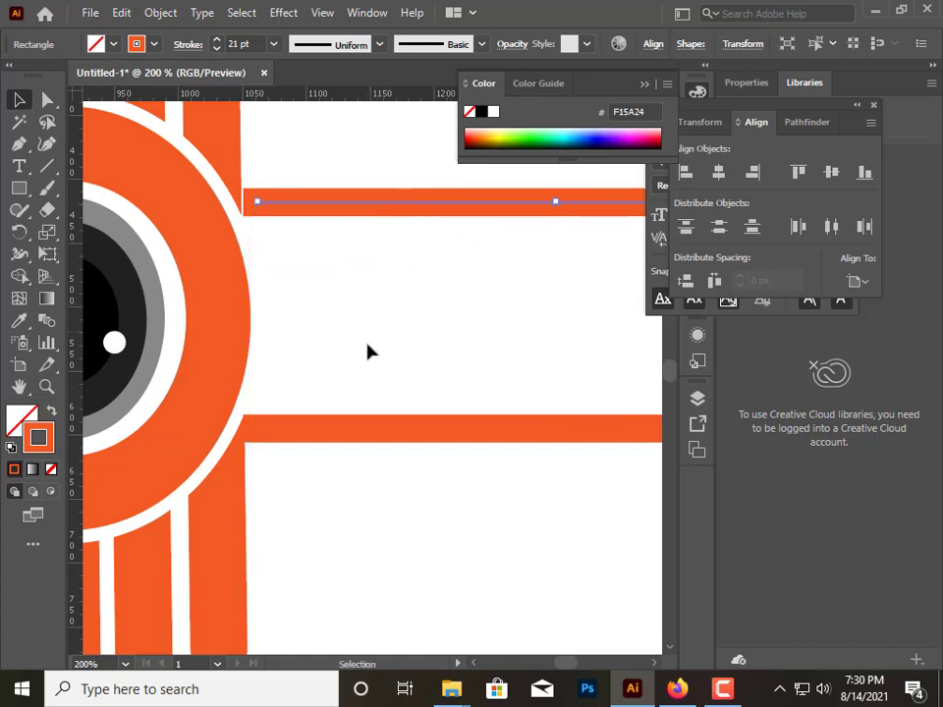
{"action": "left_click_drag", "start_coordinate": [371, 432], "coordinate": [373, 540]}
{"action": "left_click", "coordinate": [348, 469]}
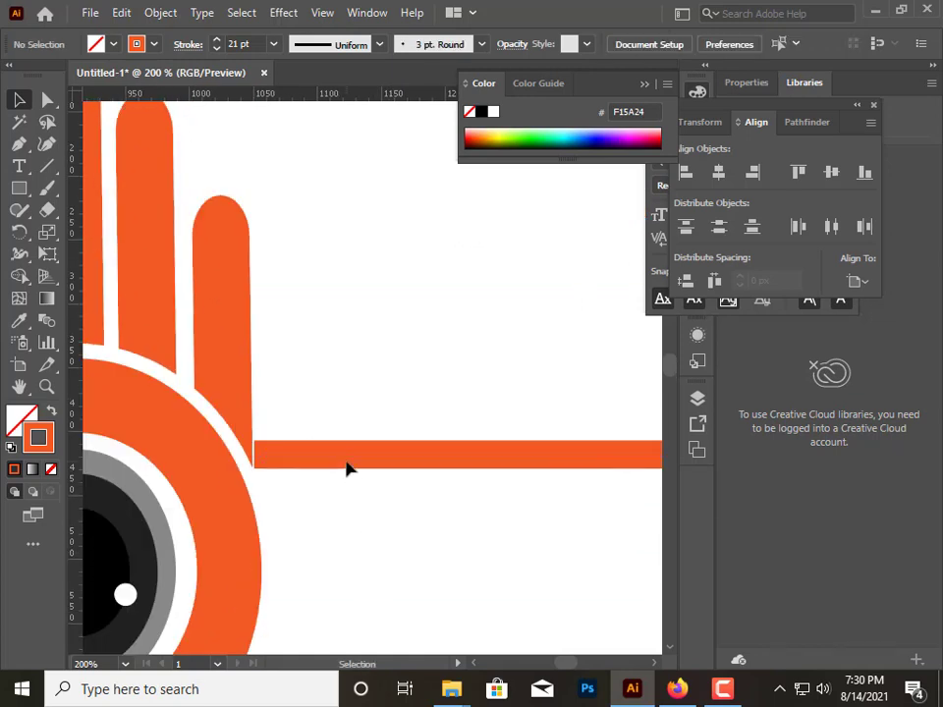
{"action": "left_click", "coordinate": [345, 461]}
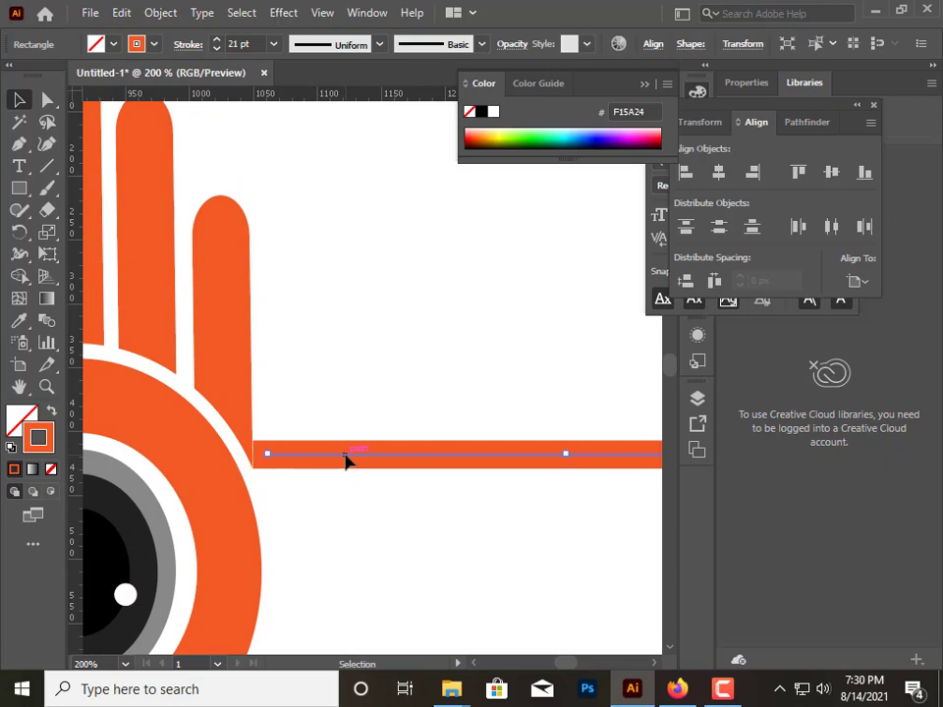
{"action": "key", "text": "Up"}
{"action": "key", "text": "Up"}
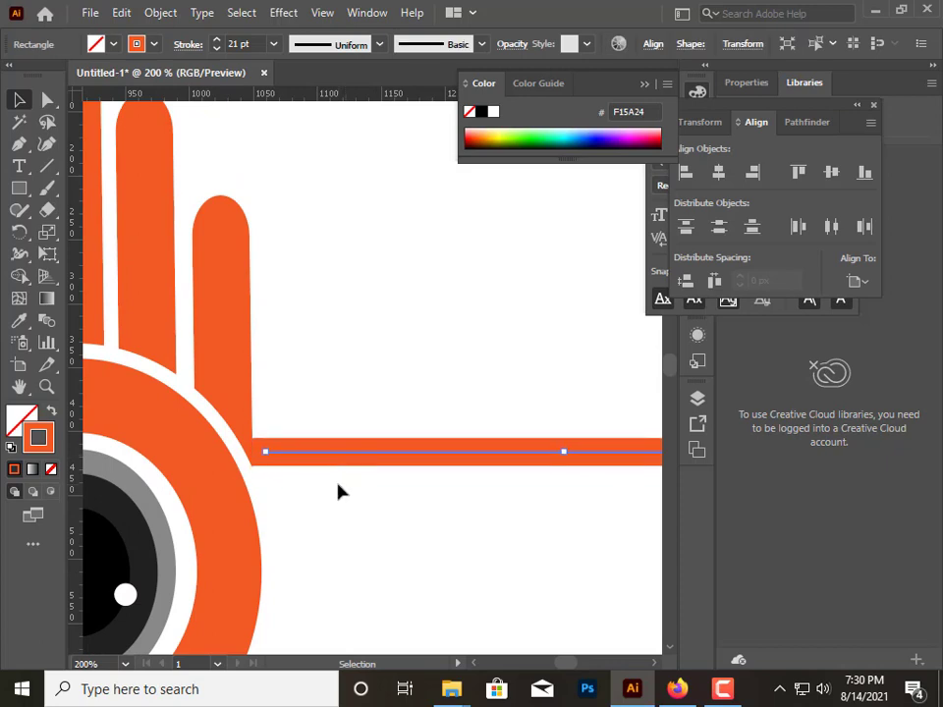
{"action": "left_click", "coordinate": [339, 501]}
Zoom out and place an empty text object above the upper bar, showing the Character panel
{"action": "key", "text": "ctrl+minus"}
{"action": "key", "text": "ctrl+minus"}
{"action": "key", "text": "ctrl+minus"}
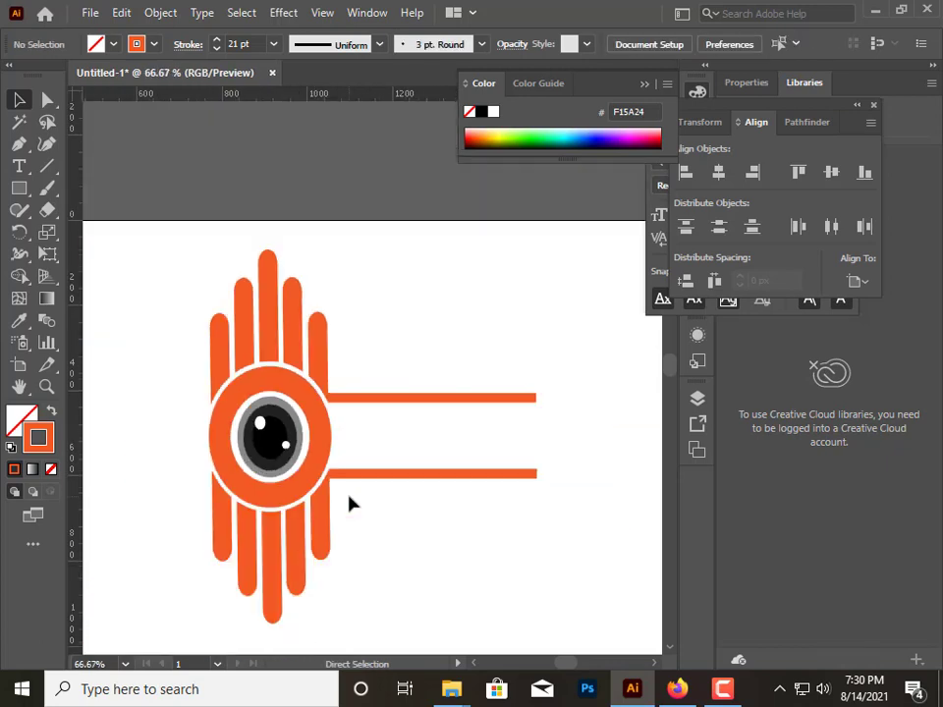
{"action": "key", "text": "ctrl+minus"}
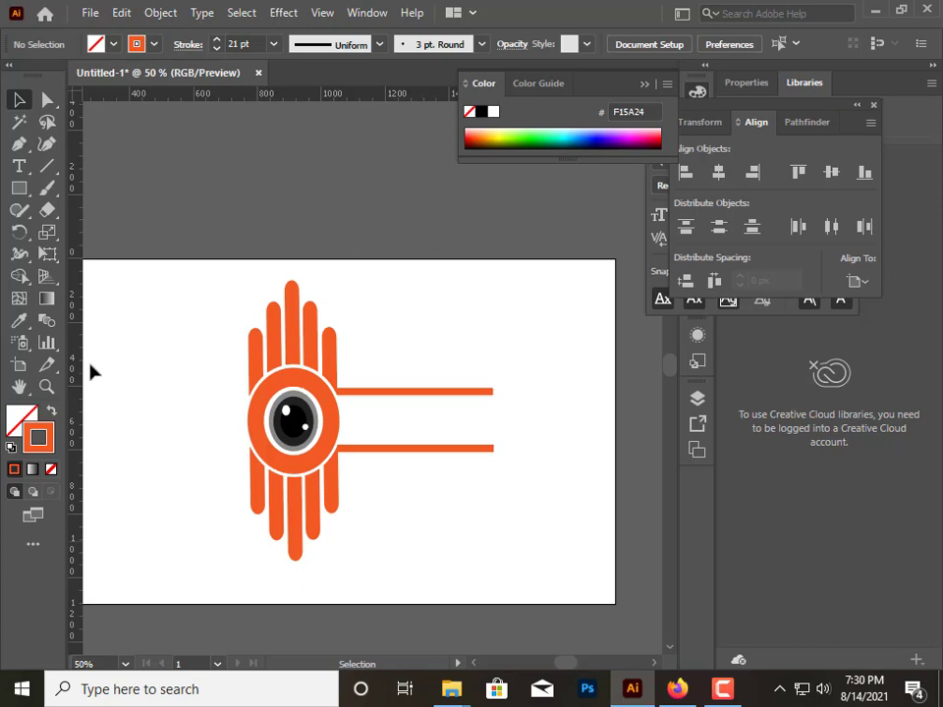
{"action": "left_click", "coordinate": [19, 166]}
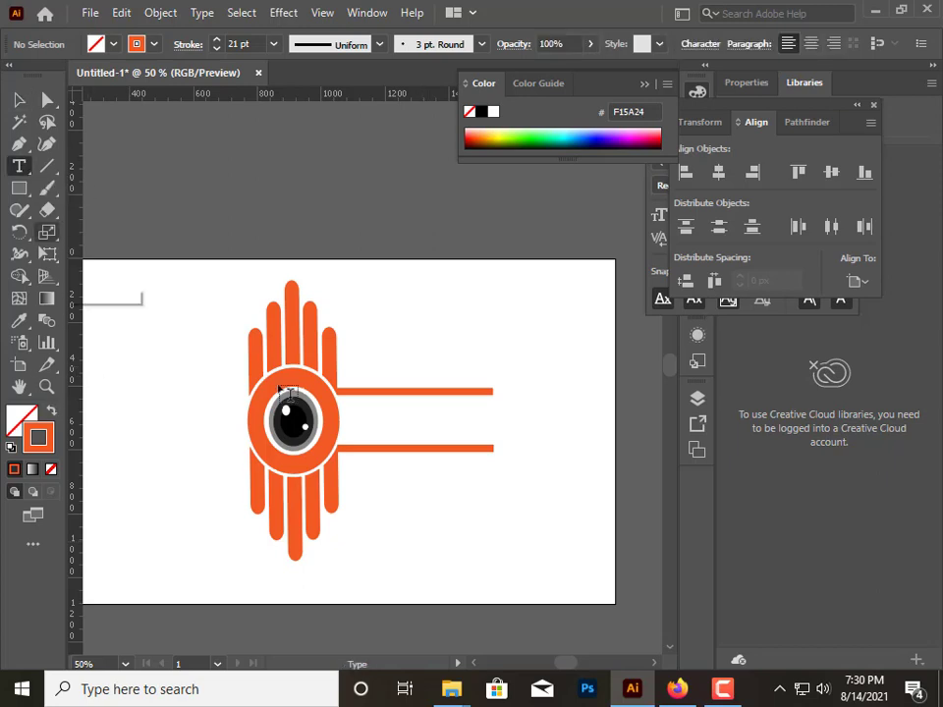
{"action": "left_click", "coordinate": [418, 326]}
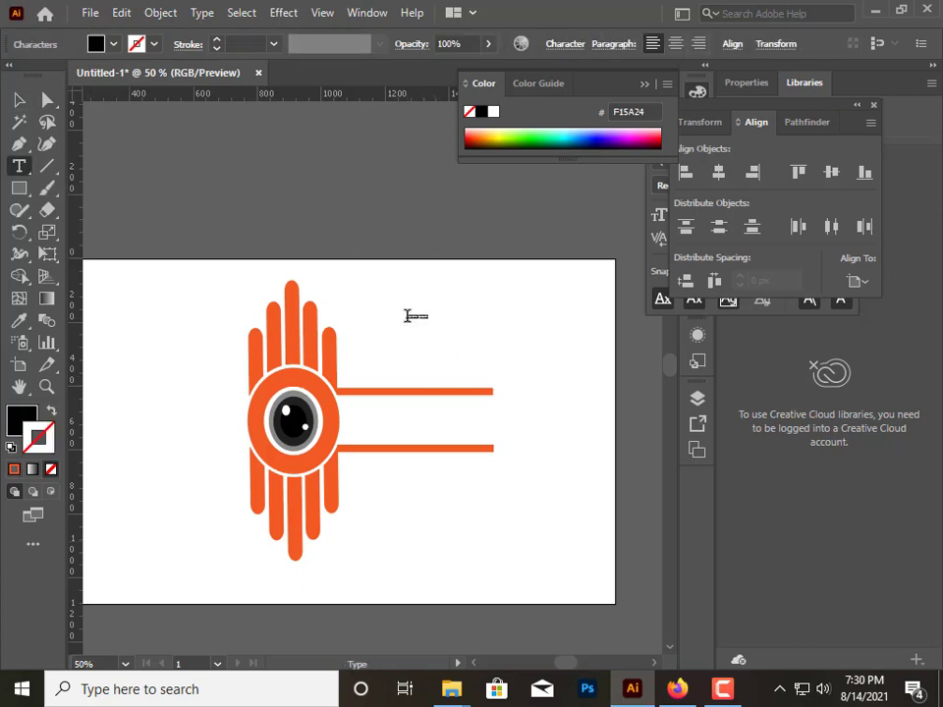
{"action": "left_click", "coordinate": [658, 203]}
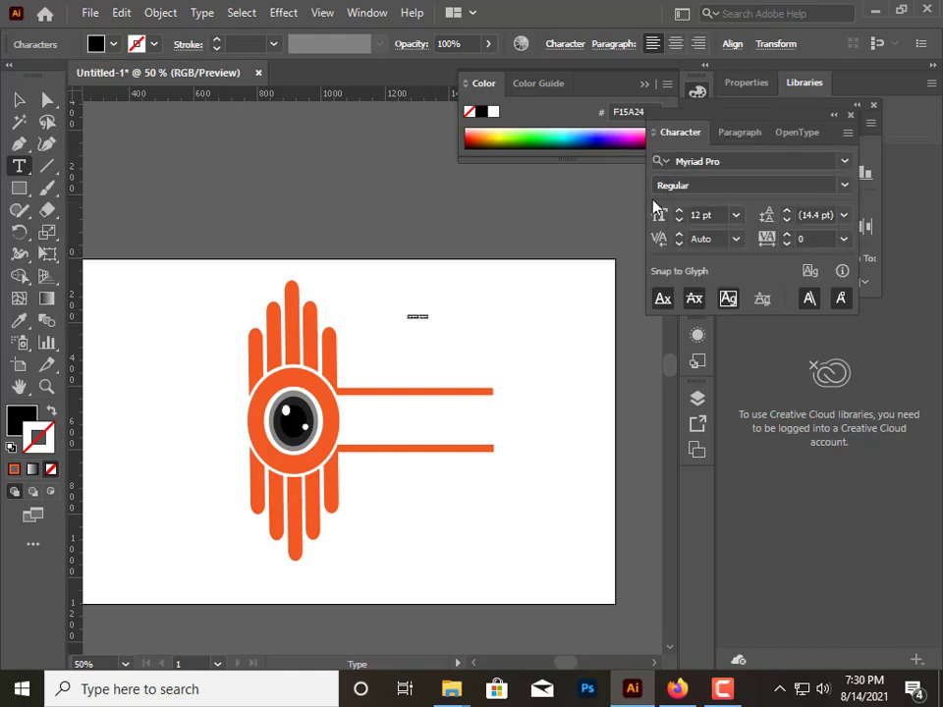
Type 'Photography' at 57 pt with increased leading above the upper bar
{"action": "left_click", "coordinate": [787, 210]}
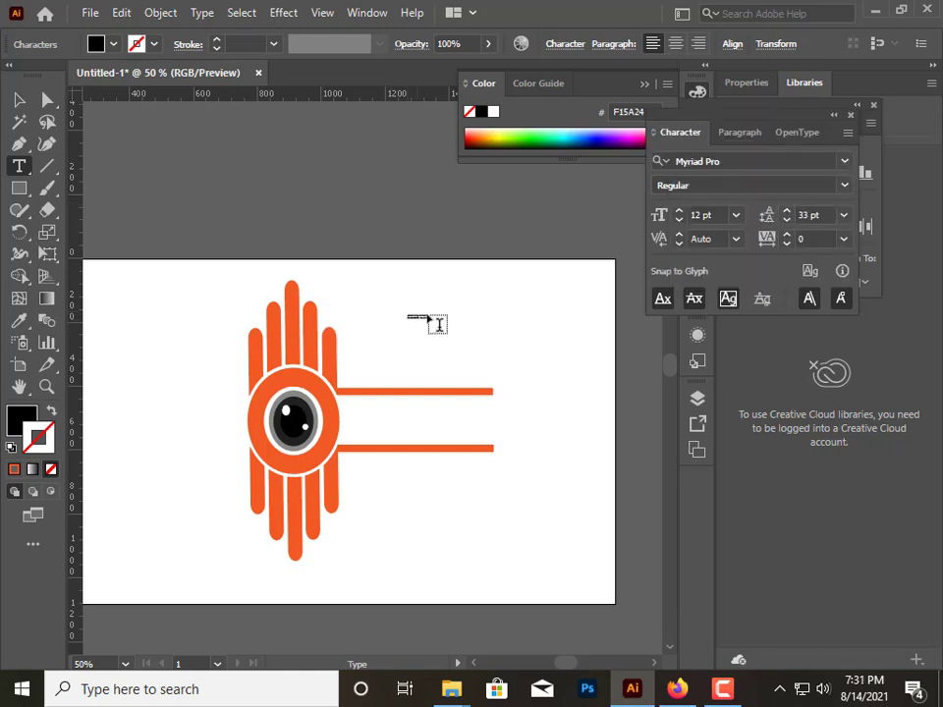
{"action": "left_click", "coordinate": [478, 326], "text": "ctrl"}
{"action": "left_click", "coordinate": [680, 210]}
{"action": "type", "text": "57"}
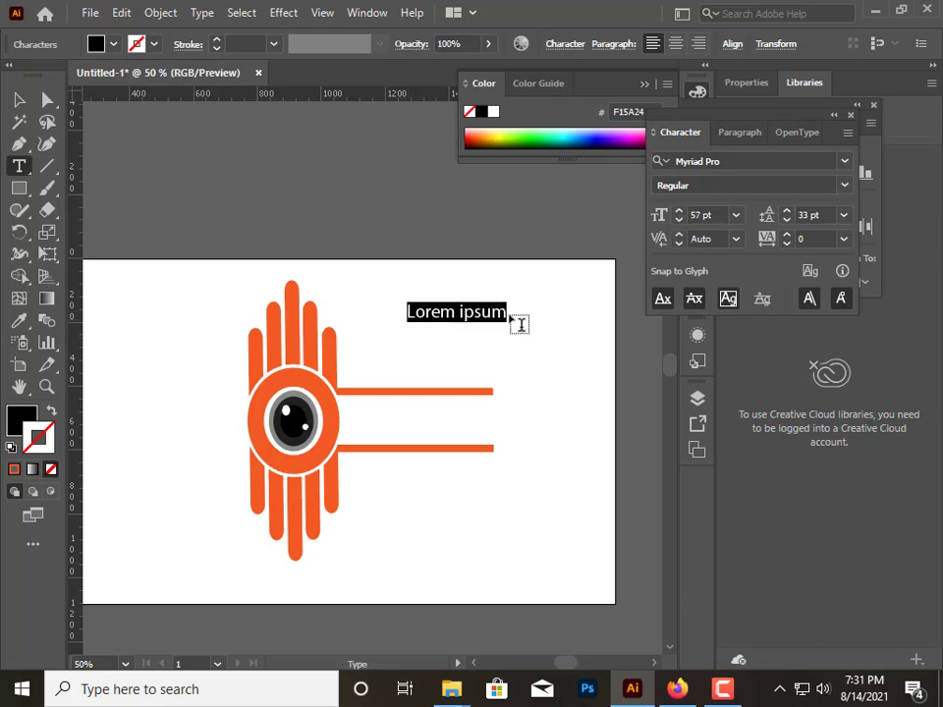
{"action": "type", "text": "Pho"}
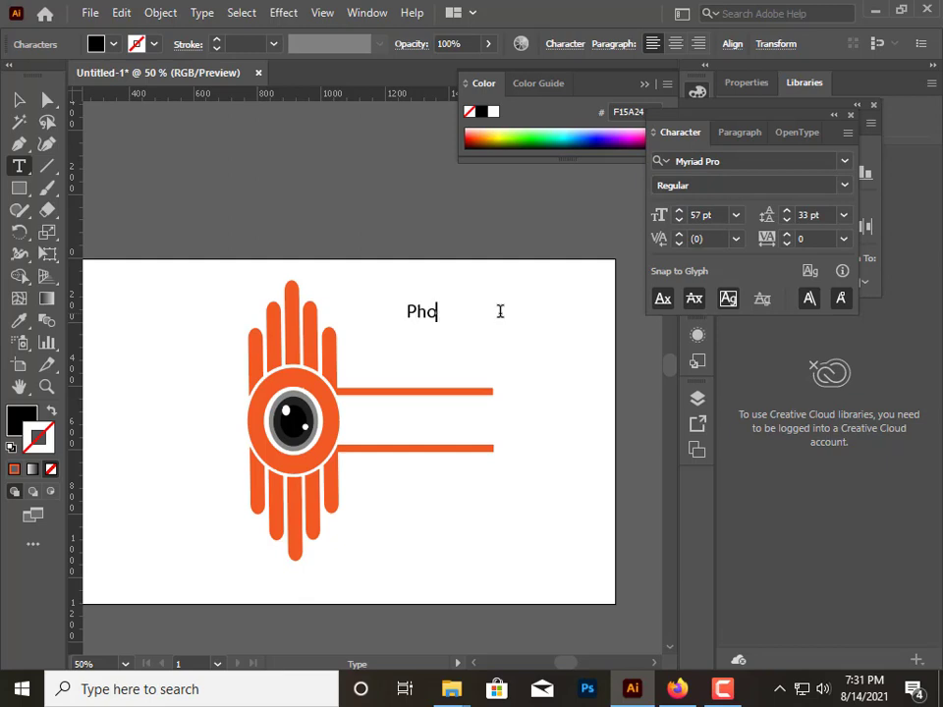
{"action": "type", "text": "tograp"}
{"action": "type", "text": "hy"}
{"action": "key", "text": "Escape"}
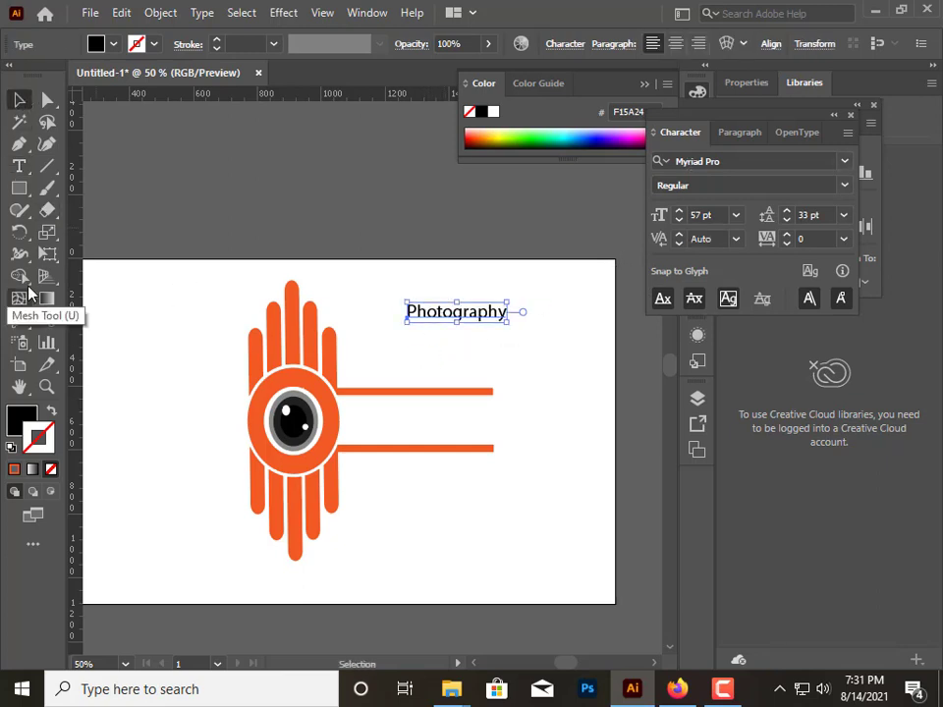
Highlight 'Photography' and apply the Viner Hand ITC font from the font list
{"action": "left_click", "coordinate": [19, 166]}
{"action": "left_click_drag", "start_coordinate": [406, 312], "coordinate": [529, 321]}
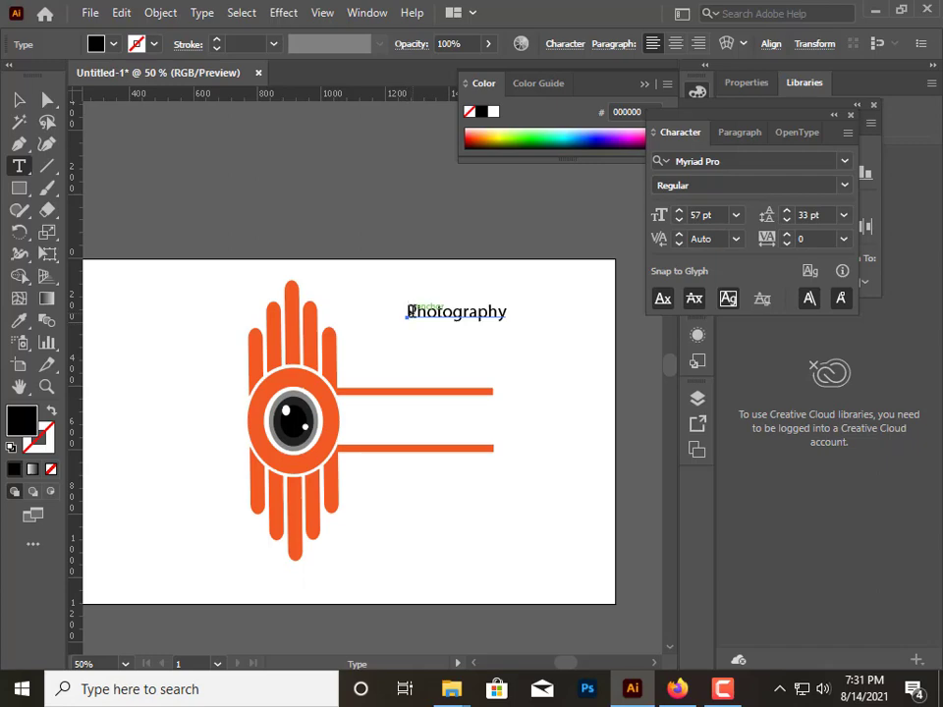
{"action": "left_click", "coordinate": [709, 161]}
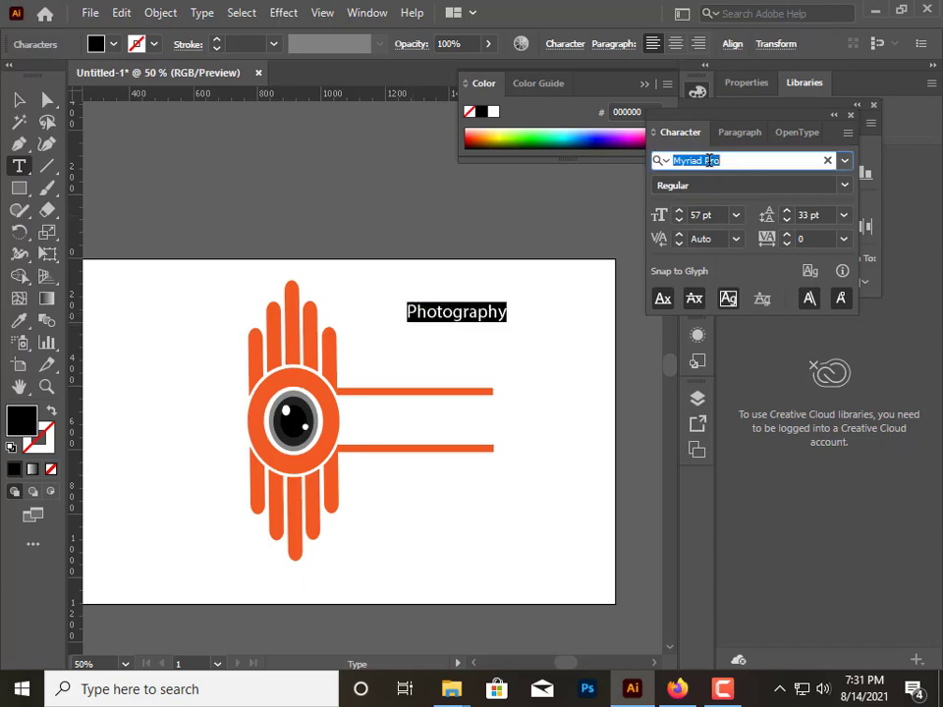
{"action": "left_click", "coordinate": [844, 163]}
{"action": "scroll", "coordinate": [595, 453], "scroll_direction": "down", "scroll_amount": 5}
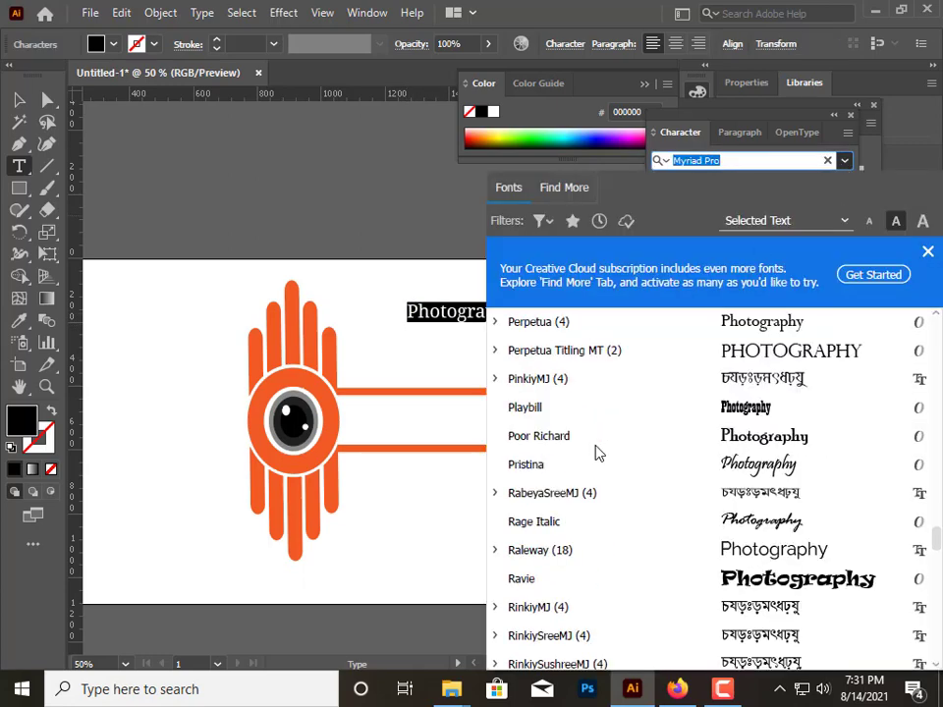
{"action": "scroll", "coordinate": [596, 447], "scroll_direction": "down", "scroll_amount": 10}
{"action": "scroll", "coordinate": [597, 442], "scroll_direction": "down", "scroll_amount": 10}
{"action": "scroll", "coordinate": [598, 441], "scroll_direction": "down", "scroll_amount": 3}
{"action": "scroll", "coordinate": [598, 441], "scroll_direction": "up", "scroll_amount": 3}
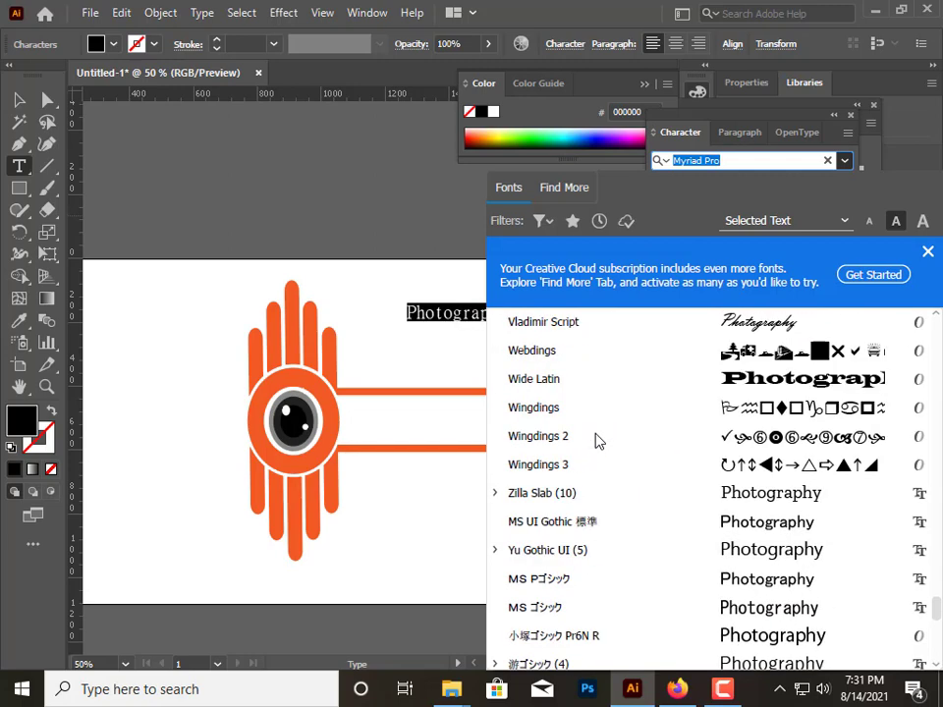
{"action": "scroll", "coordinate": [598, 441], "scroll_direction": "up", "scroll_amount": 2}
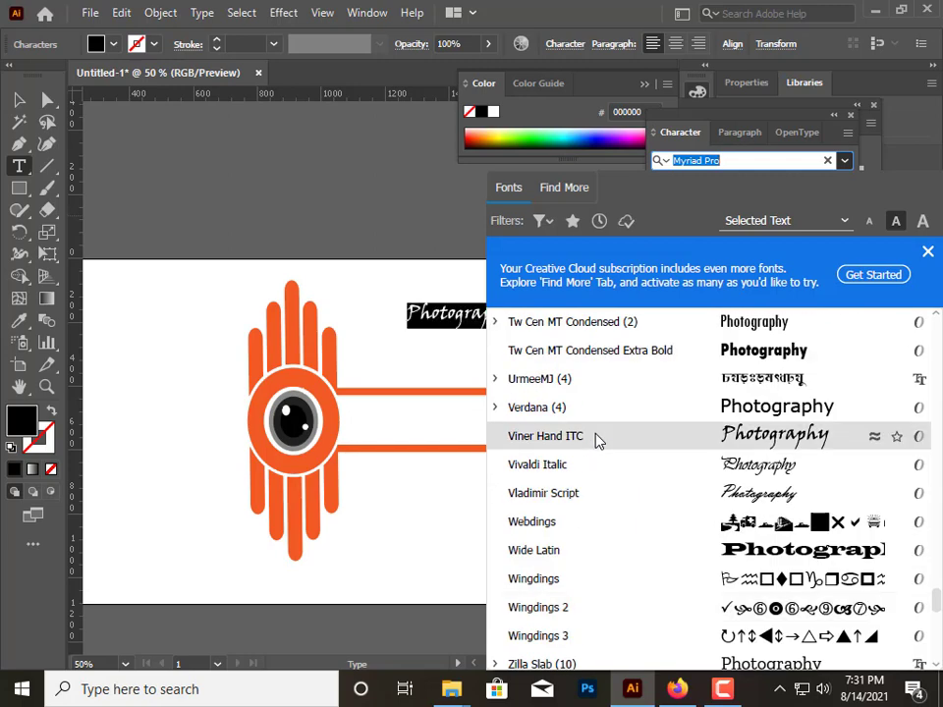
{"action": "left_click", "coordinate": [673, 447]}
{"action": "left_click", "coordinate": [18, 99]}
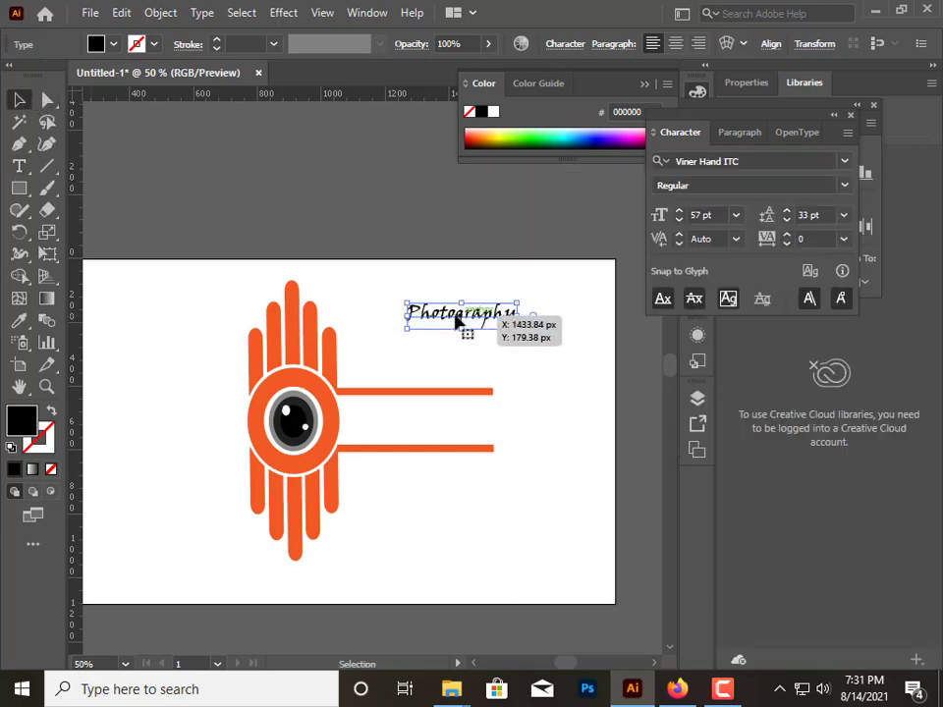
Move the Photography text between the orange bars, stretching it wider and taller to fill the gap
{"action": "left_click_drag", "start_coordinate": [459, 320], "coordinate": [401, 430]}
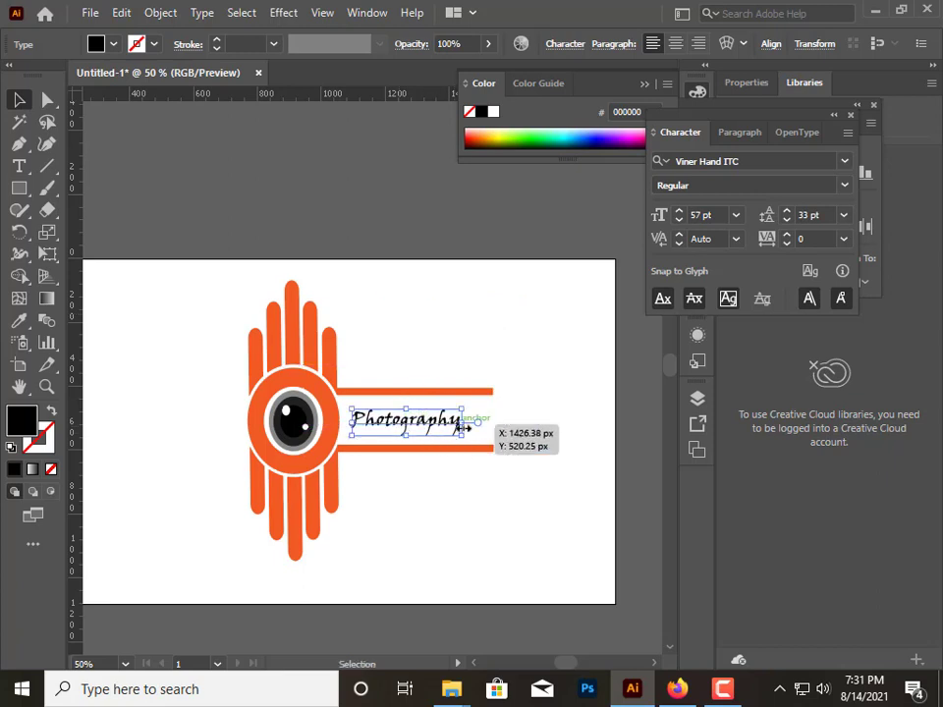
{"action": "left_click_drag", "start_coordinate": [480, 420], "coordinate": [505, 421]}
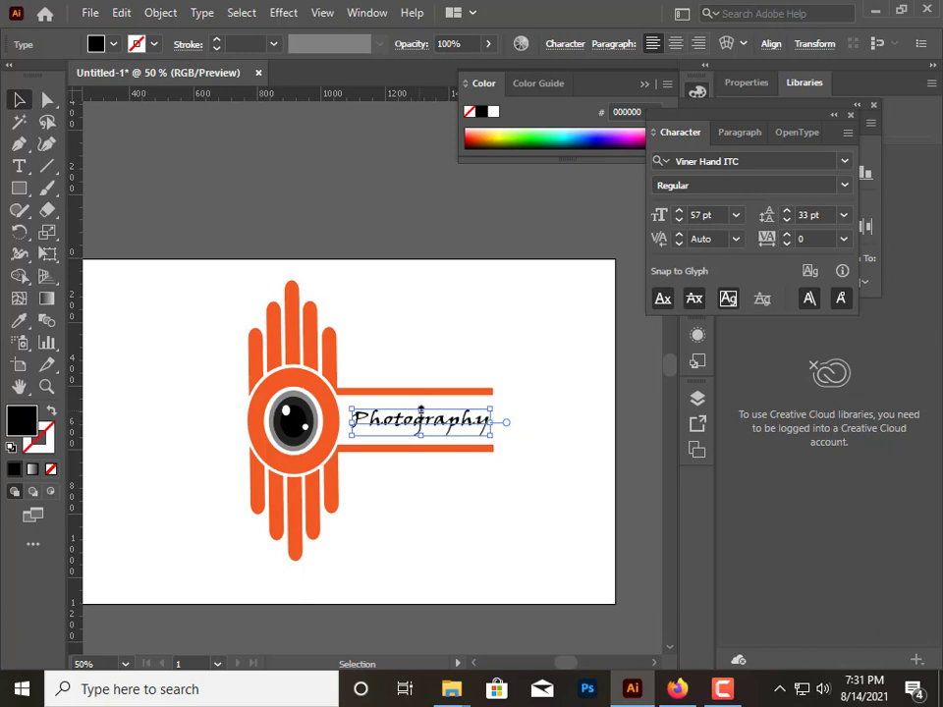
{"action": "left_click_drag", "start_coordinate": [422, 411], "coordinate": [420, 393]}
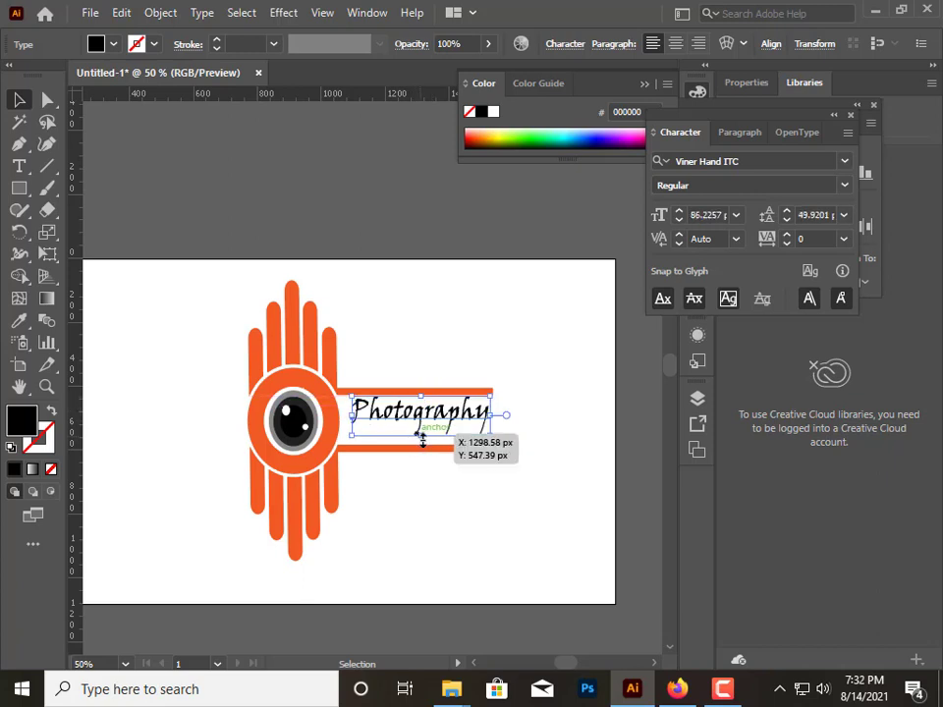
{"action": "left_click_drag", "start_coordinate": [423, 447], "coordinate": [411, 435]}
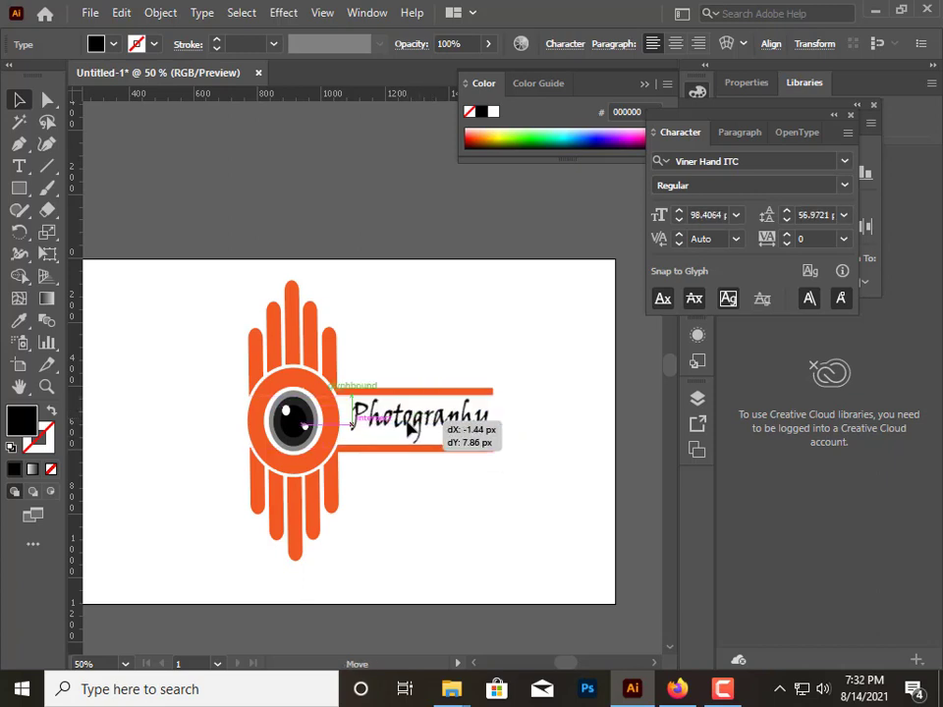
{"action": "left_click", "coordinate": [391, 522]}
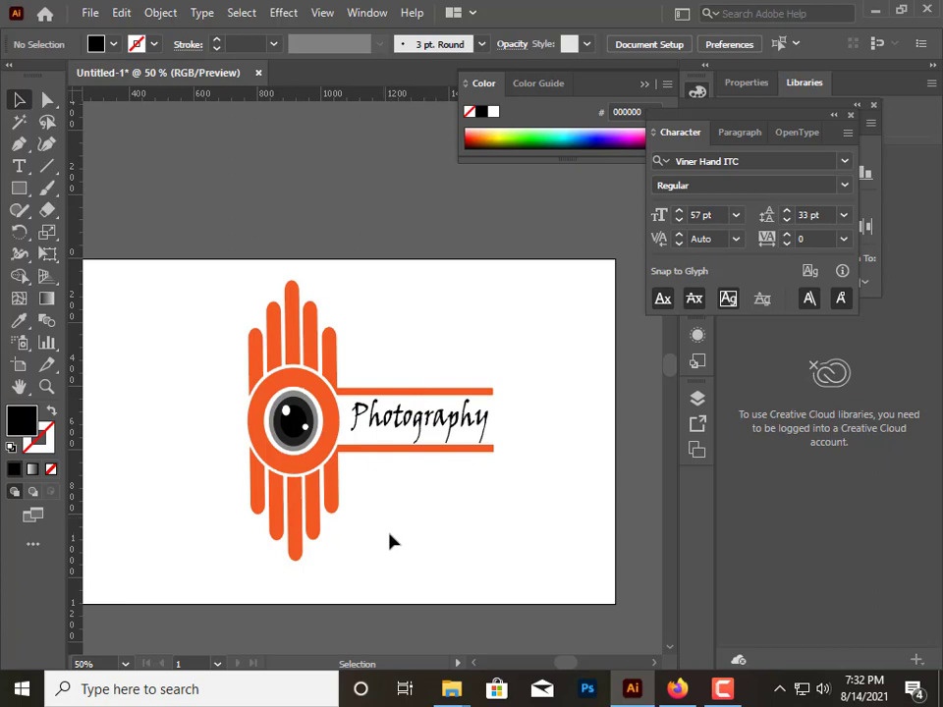
Change the Photography text's font to Broadway in the Character panel
{"action": "left_click", "coordinate": [387, 410]}
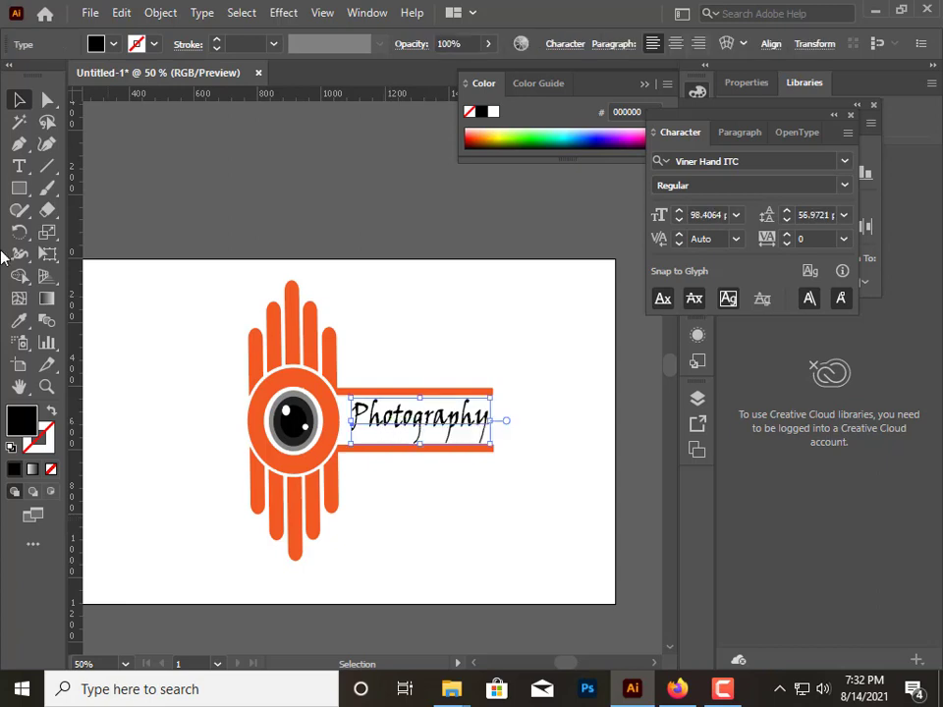
{"action": "left_click", "coordinate": [19, 166]}
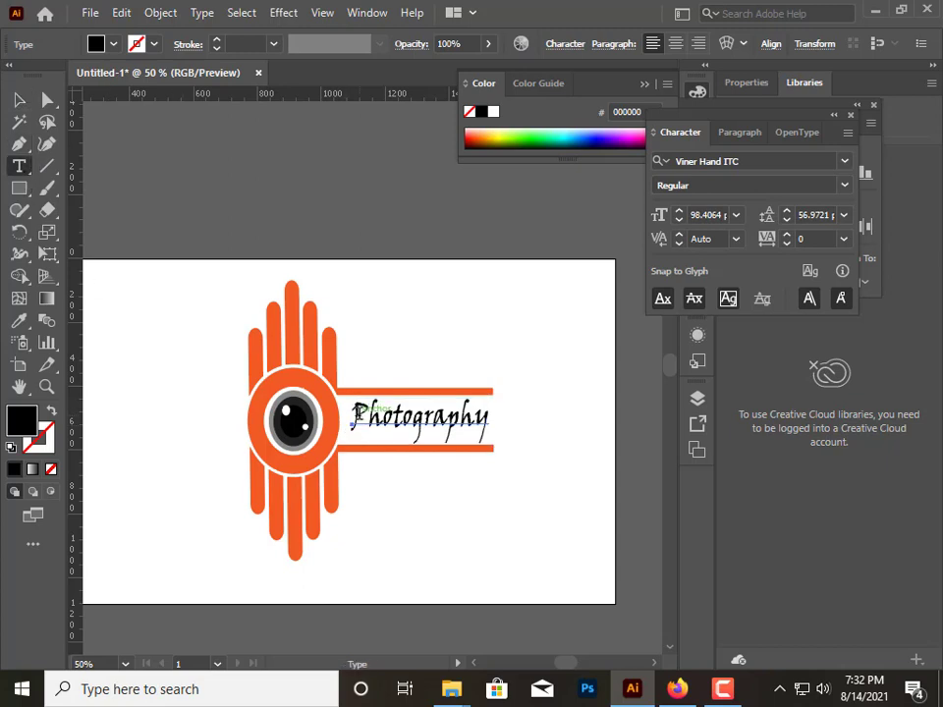
{"action": "left_click_drag", "start_coordinate": [353, 413], "coordinate": [488, 418]}
{"action": "left_click", "coordinate": [717, 160]}
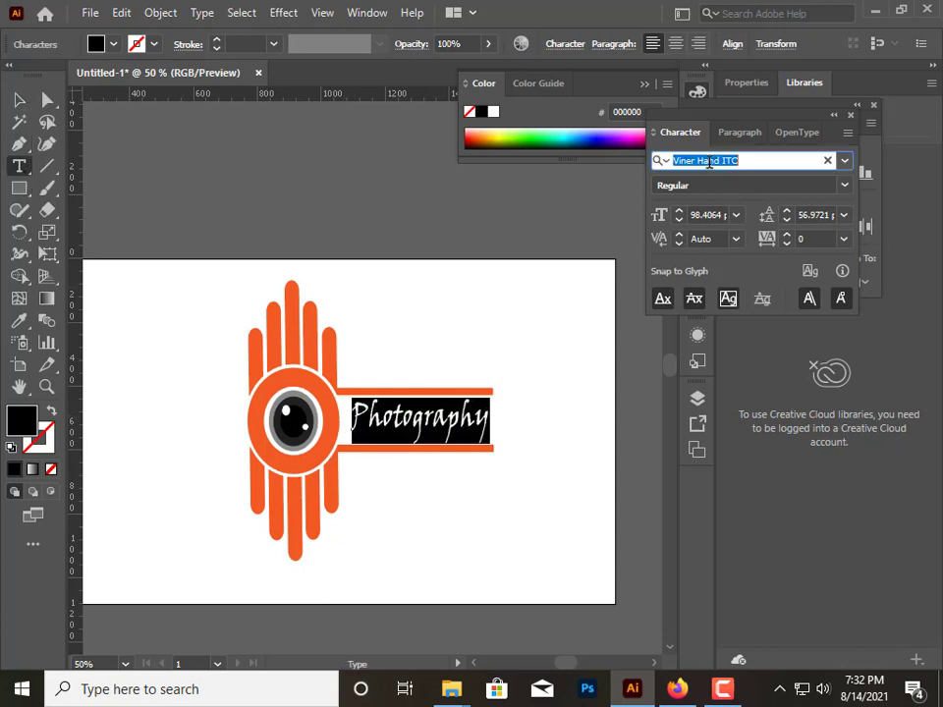
{"action": "left_click", "coordinate": [846, 162]}
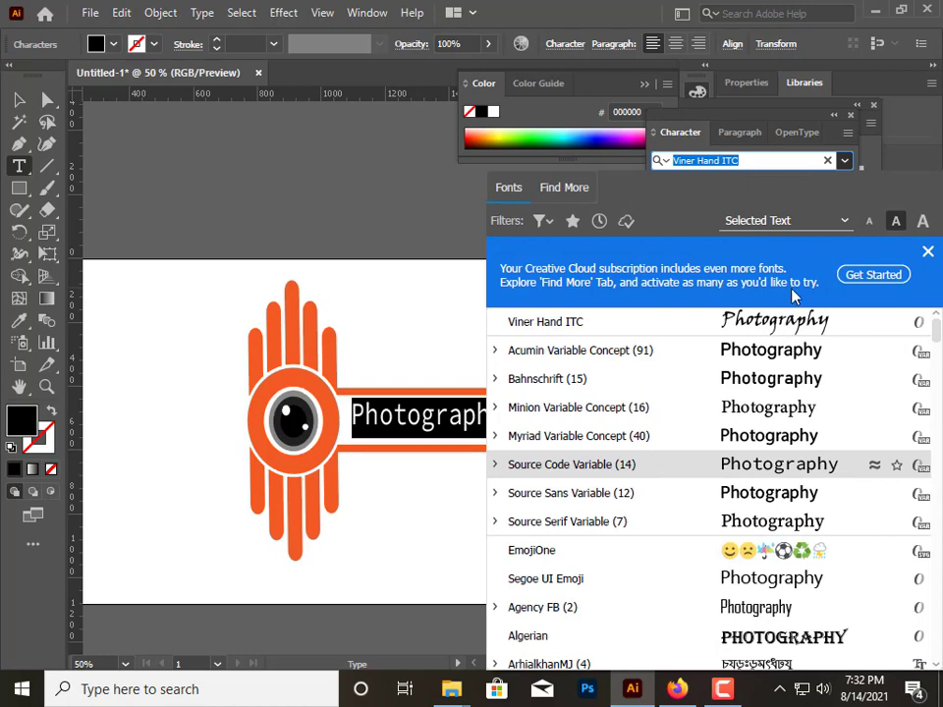
{"action": "scroll", "coordinate": [779, 400], "scroll_direction": "down", "scroll_amount": 4}
{"action": "scroll", "coordinate": [774, 404], "scroll_direction": "down", "scroll_amount": 3}
{"action": "scroll", "coordinate": [775, 404], "scroll_direction": "down", "scroll_amount": 1}
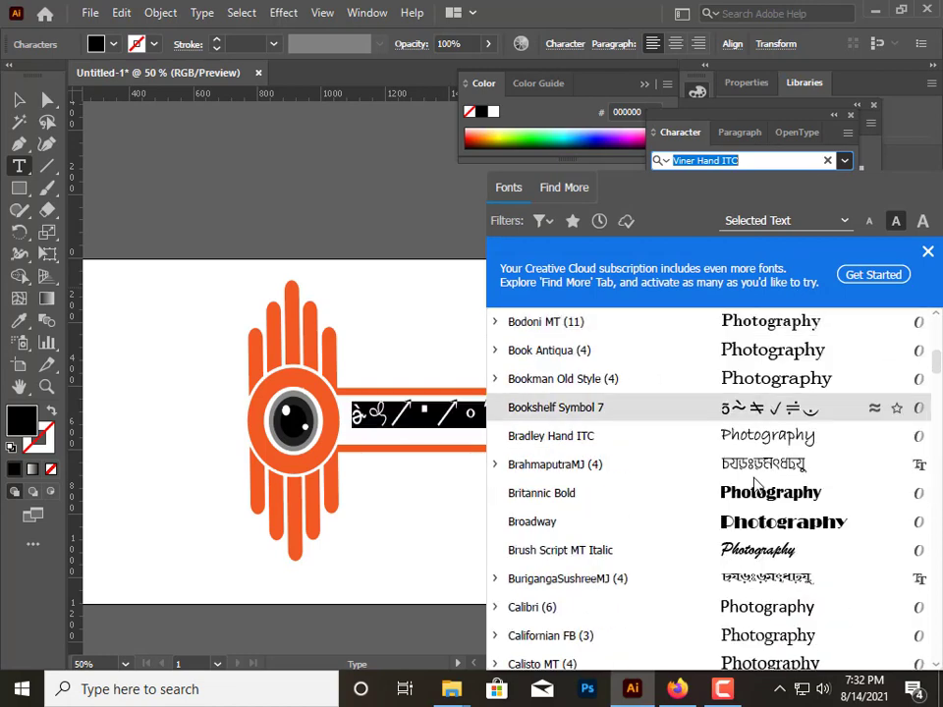
{"action": "left_click", "coordinate": [752, 529]}
Nudge the Broadway text and shrink it slightly to sit neatly between the orange lines
{"action": "left_click", "coordinate": [18, 99]}
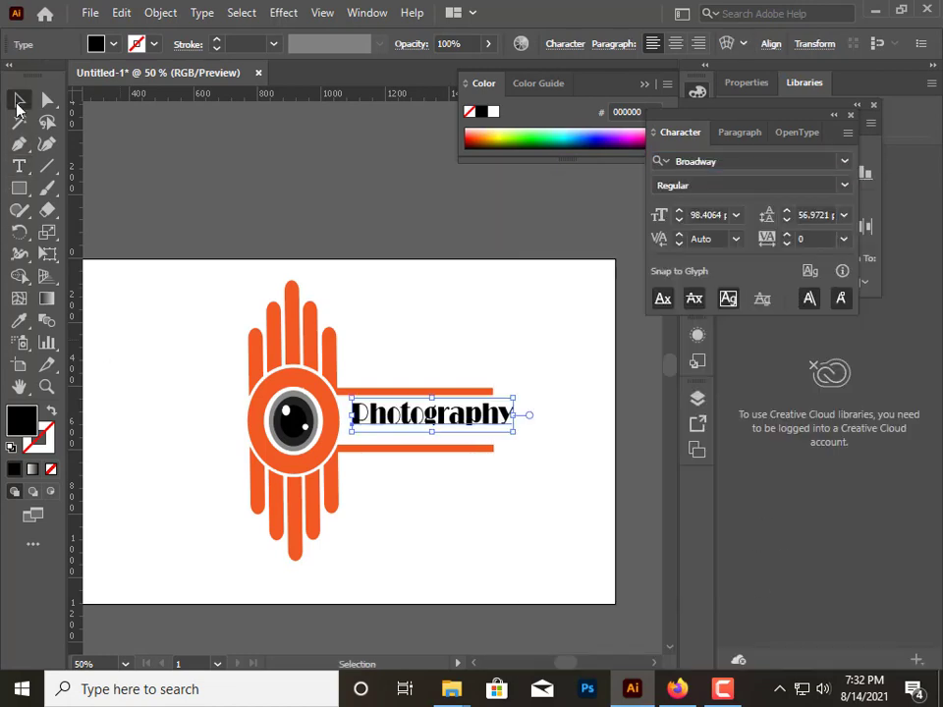
{"action": "left_click_drag", "start_coordinate": [447, 420], "coordinate": [438, 428]}
{"action": "left_click_drag", "start_coordinate": [498, 424], "coordinate": [493, 425]}
{"action": "left_click", "coordinate": [492, 504]}
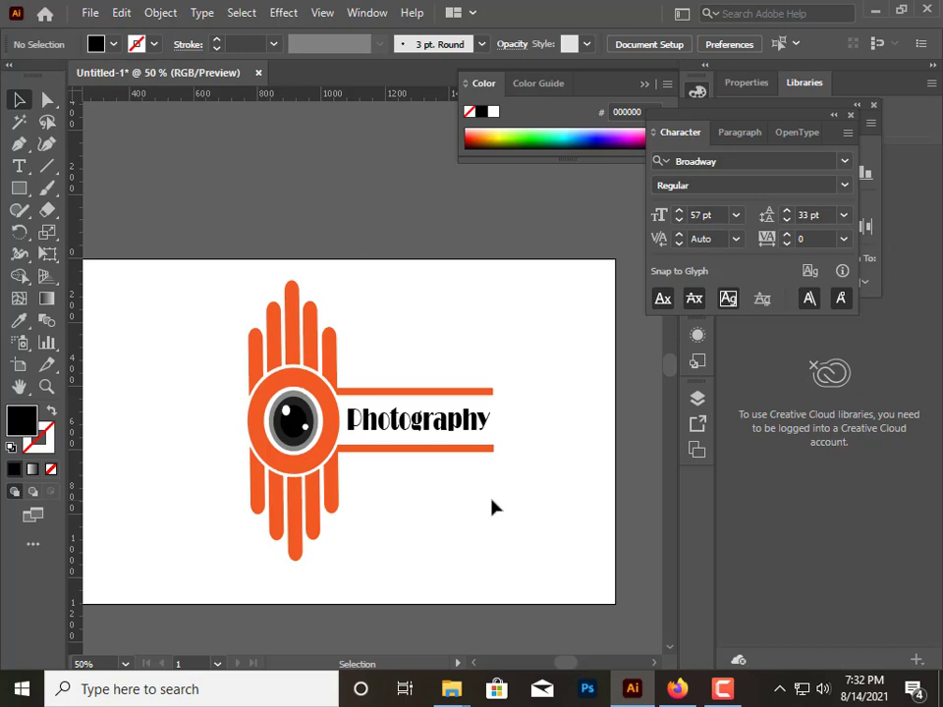
{"action": "key", "text": "ctrl+minus"}
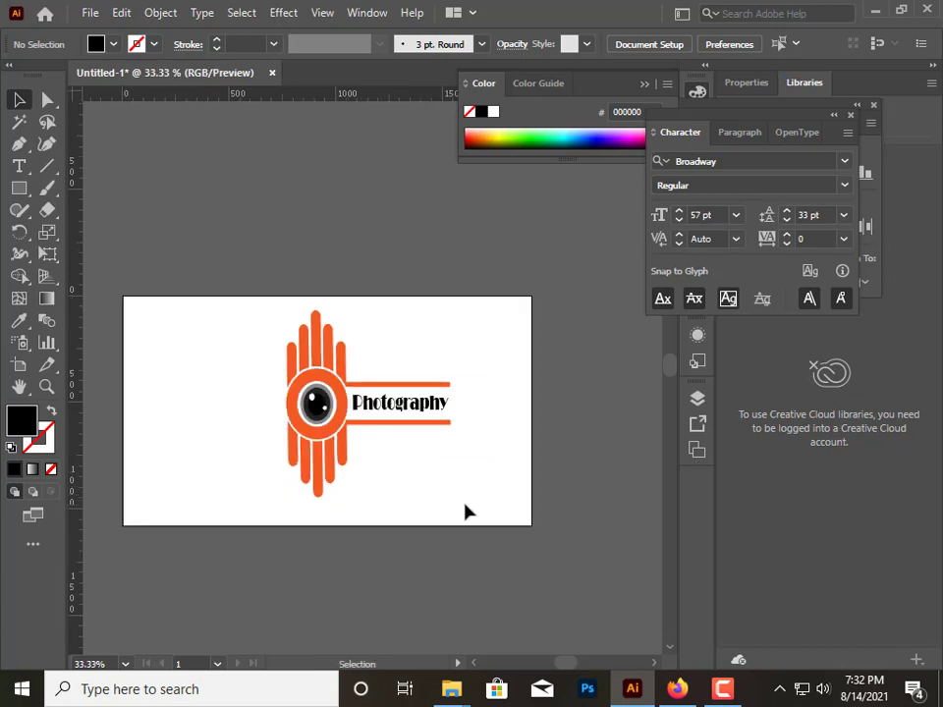
Select all logo parts and scale them up together from the bottom-right corner handle
{"action": "left_click_drag", "start_coordinate": [242, 324], "coordinate": [462, 478]}
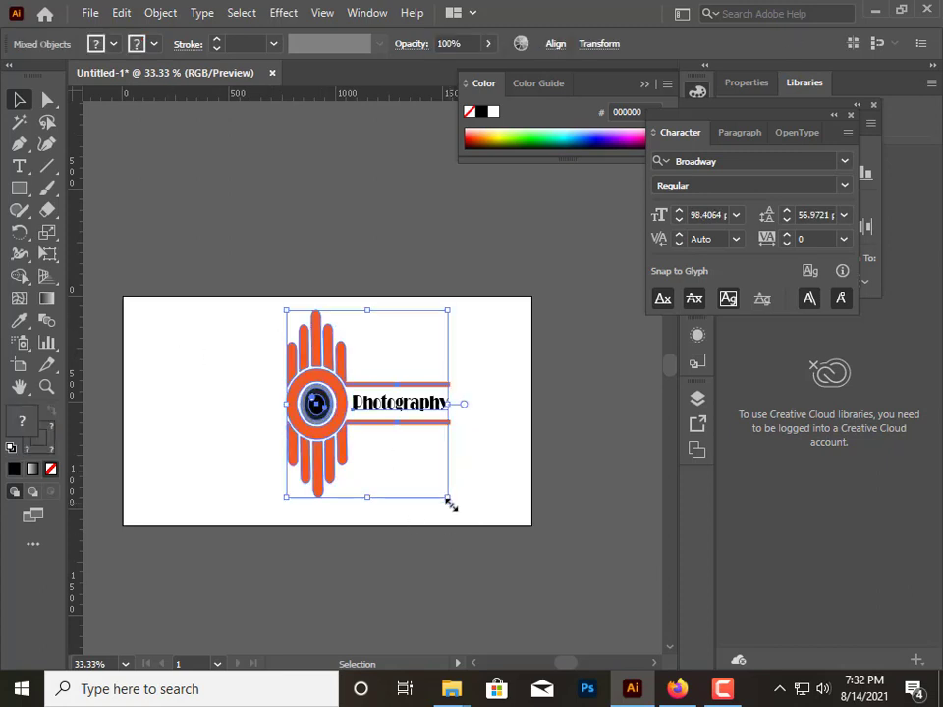
{"action": "left_click_drag", "start_coordinate": [449, 498], "coordinate": [450, 498]}
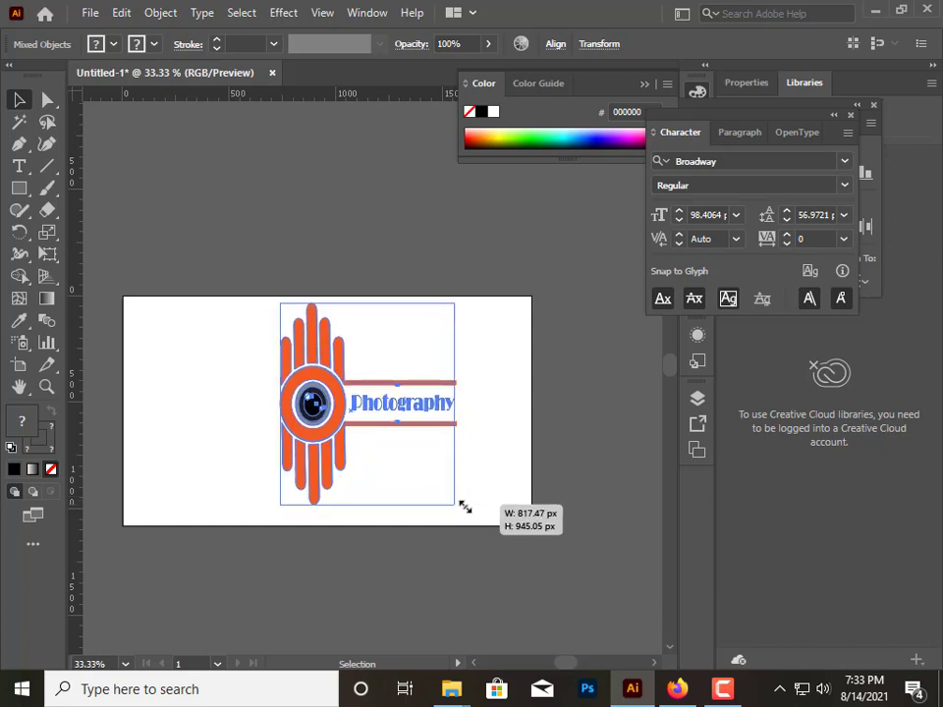
{"action": "left_click_drag", "start_coordinate": [450, 498], "coordinate": [458, 501]}
{"action": "key", "text": "ctrl+equal"}
{"action": "key", "text": "ctrl+equal"}
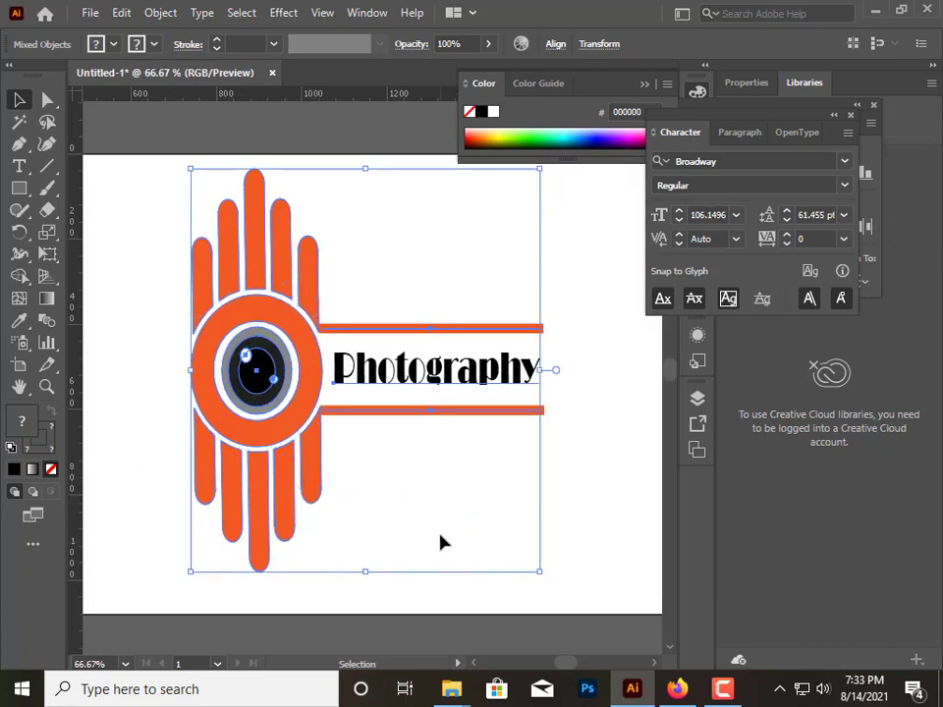
{"action": "left_click_drag", "start_coordinate": [458, 535], "coordinate": [471, 542]}
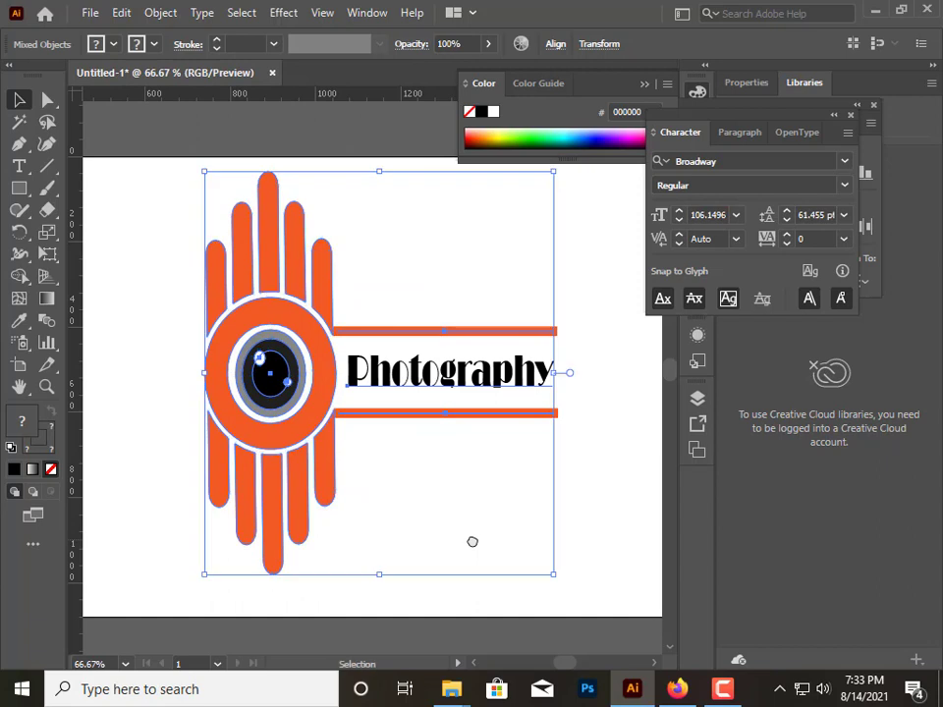
{"action": "left_click", "coordinate": [580, 499]}
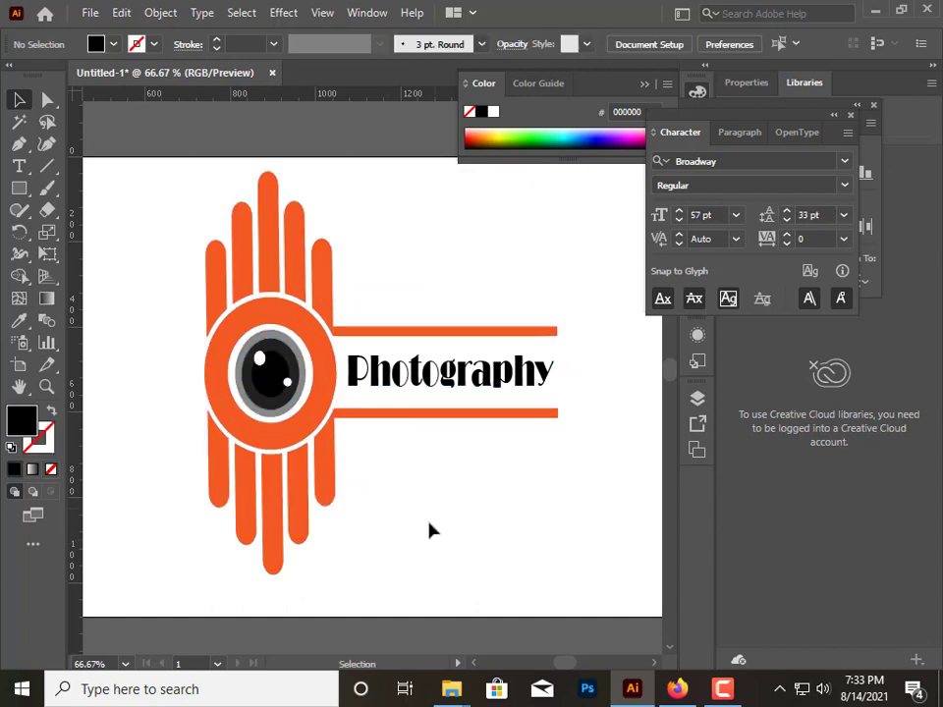
{"action": "left_click_drag", "start_coordinate": [155, 204], "coordinate": [563, 551]}
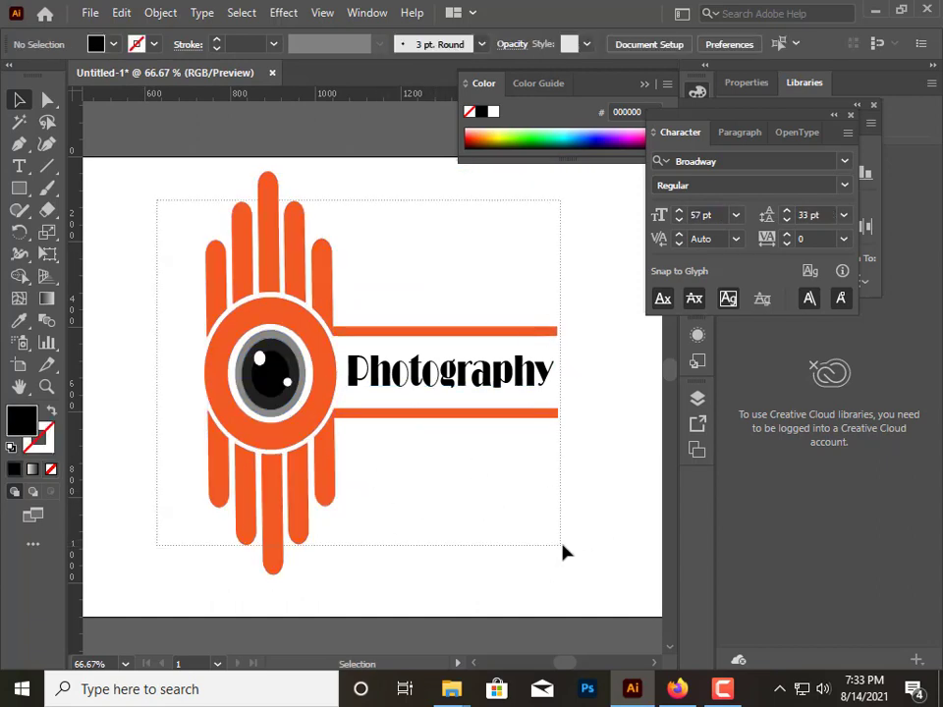
Try merging the logo with Pathfinder Unite, then undo it
{"action": "left_click", "coordinate": [365, 13]}
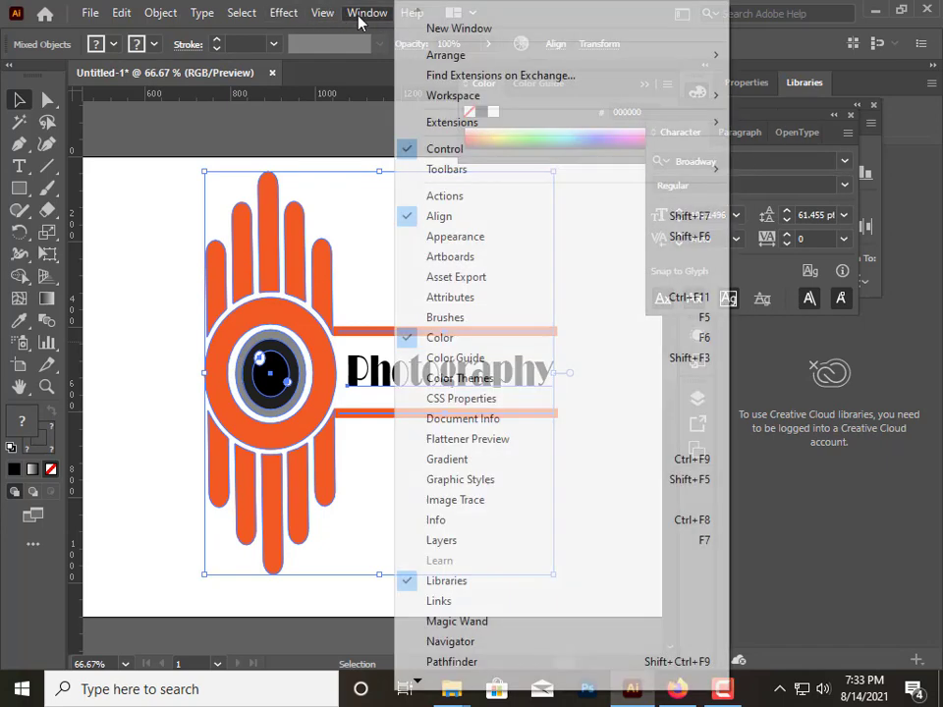
{"action": "left_click", "coordinate": [397, 660]}
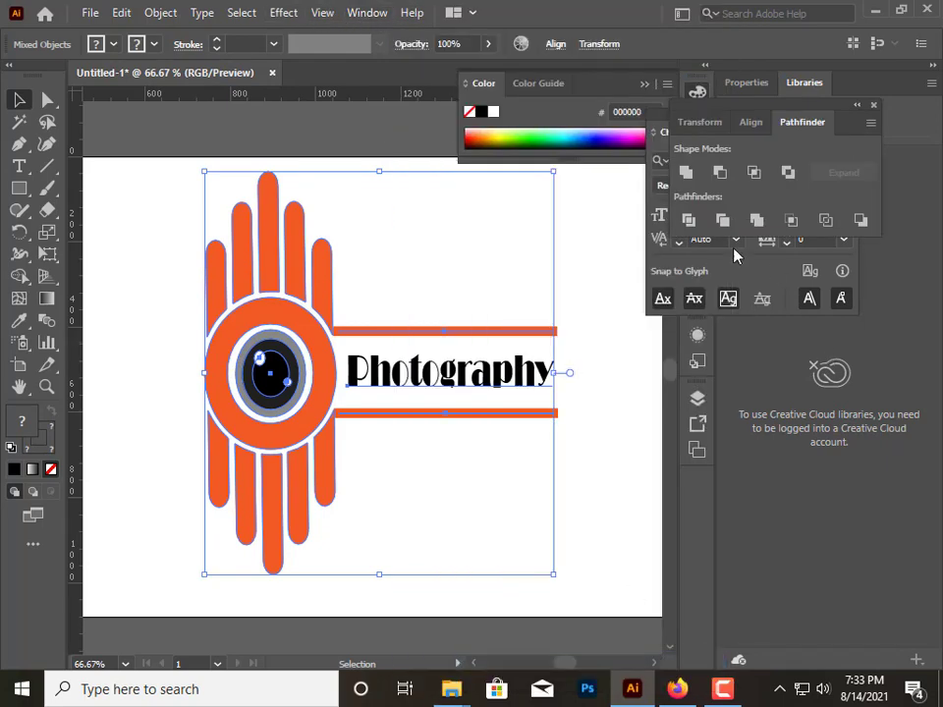
{"action": "left_click", "coordinate": [686, 177]}
{"action": "key", "text": "ctrl+z"}
Expand the selected logo into shapes with Object > Expand and nudge the orange sun shape
{"action": "left_click", "coordinate": [89, 13]}
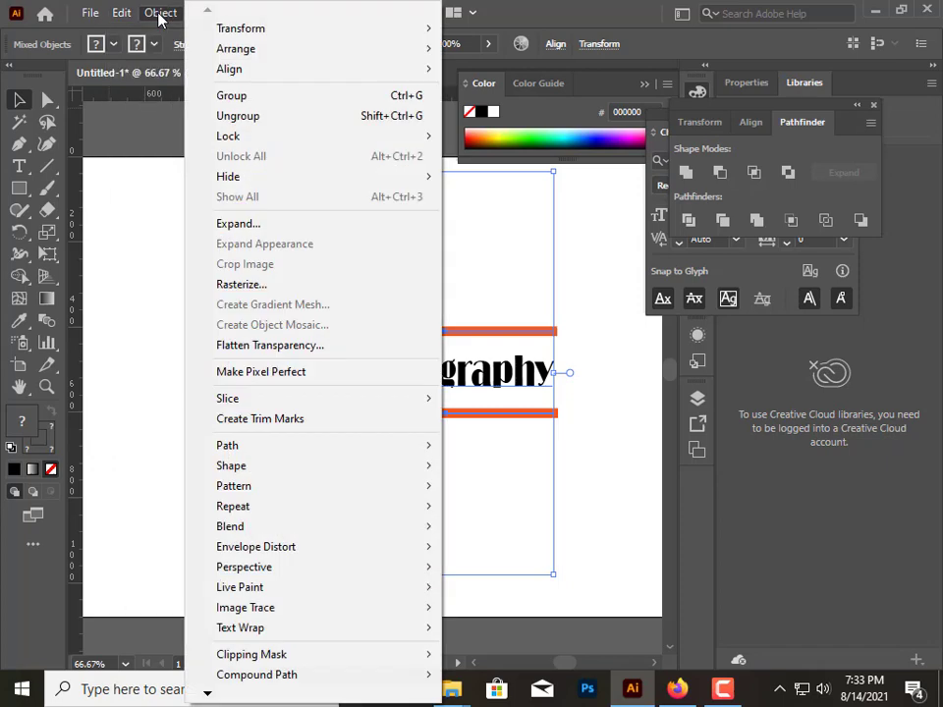
{"action": "left_click", "coordinate": [221, 220]}
{"action": "left_click", "coordinate": [417, 451]}
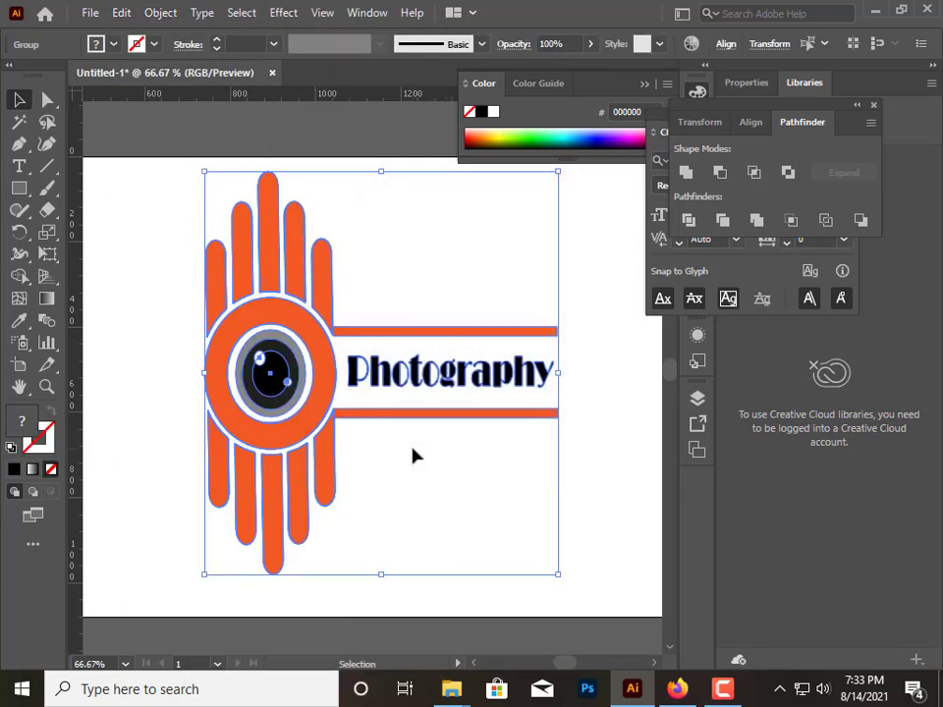
{"action": "left_click", "coordinate": [428, 539]}
{"action": "mouse_move", "coordinate": [332, 397]}
{"action": "left_mouse_down"}
{"action": "mouse_move", "coordinate": [305, 417]}
{"action": "mouse_move", "coordinate": [319, 404]}
{"action": "left_mouse_up"}
{"action": "left_click", "coordinate": [375, 543]}
Reselect the logo to check its groups, then deselect and zoom out to the full artboard
{"action": "mouse_move", "coordinate": [157, 192]}
{"action": "left_mouse_down"}
{"action": "mouse_move", "coordinate": [560, 512]}
{"action": "mouse_move", "coordinate": [569, 530]}
{"action": "left_mouse_up"}
{"action": "left_click", "coordinate": [161, 13]}
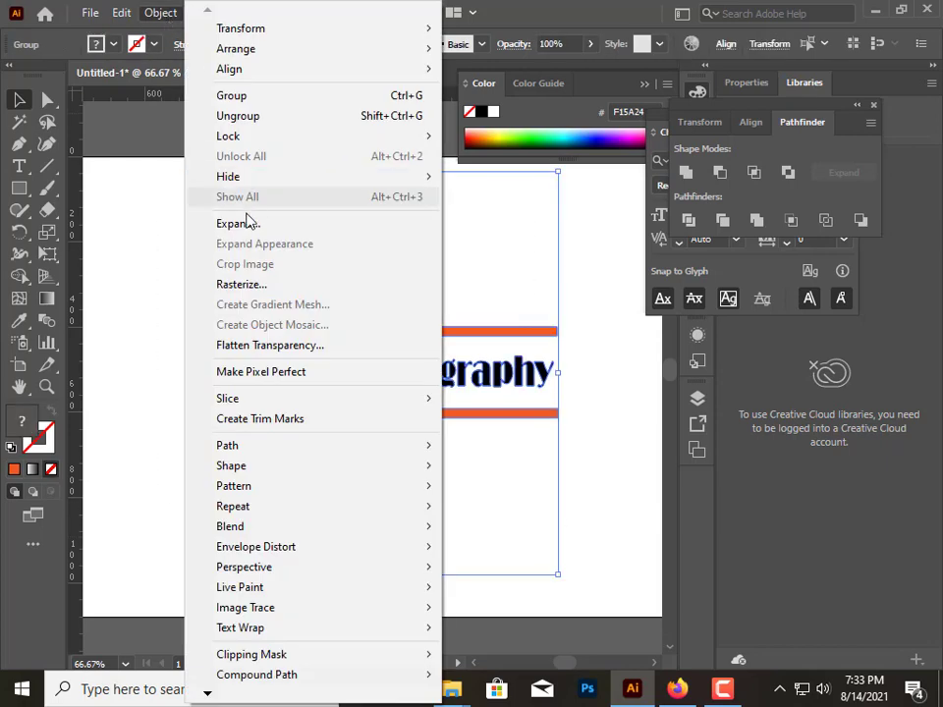
{"action": "left_click", "coordinate": [505, 234]}
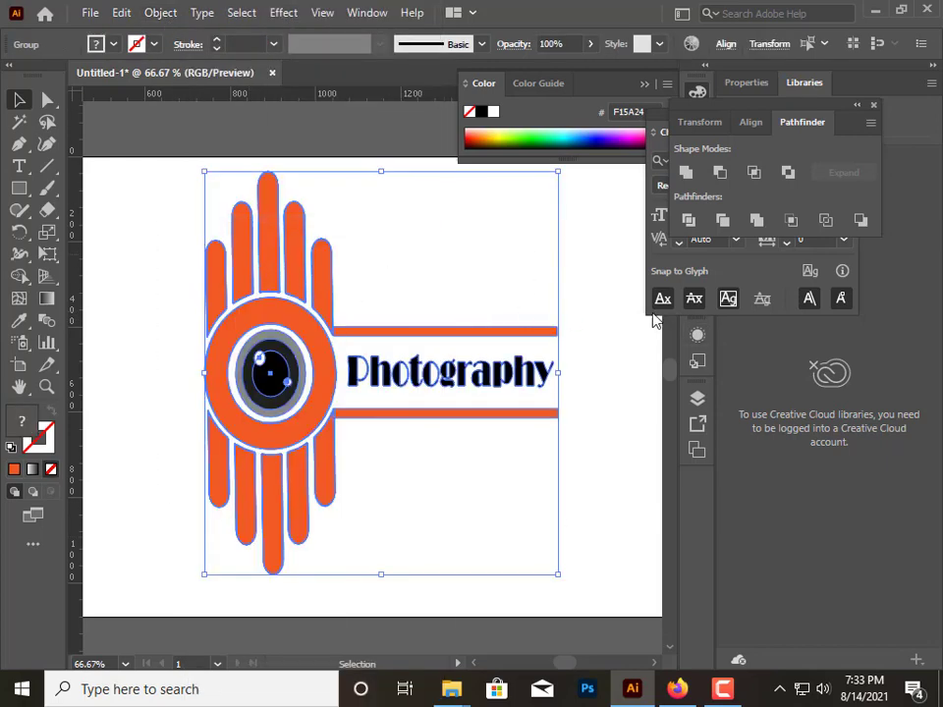
{"action": "left_click", "coordinate": [597, 320]}
{"action": "left_click", "coordinate": [332, 360]}
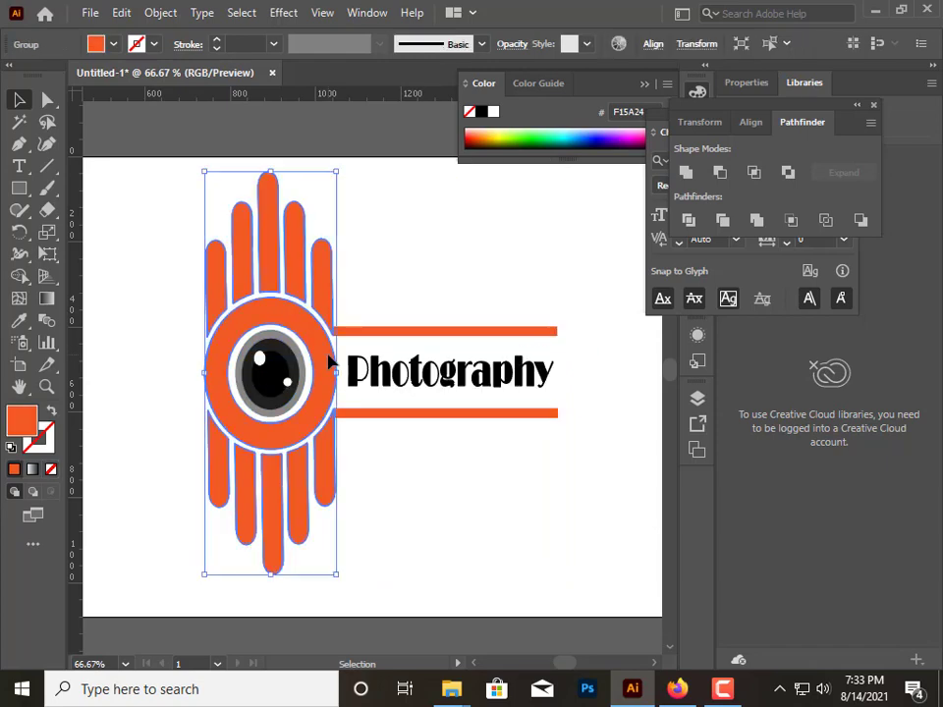
{"action": "left_click", "coordinate": [373, 335]}
{"action": "left_click", "coordinate": [548, 476]}
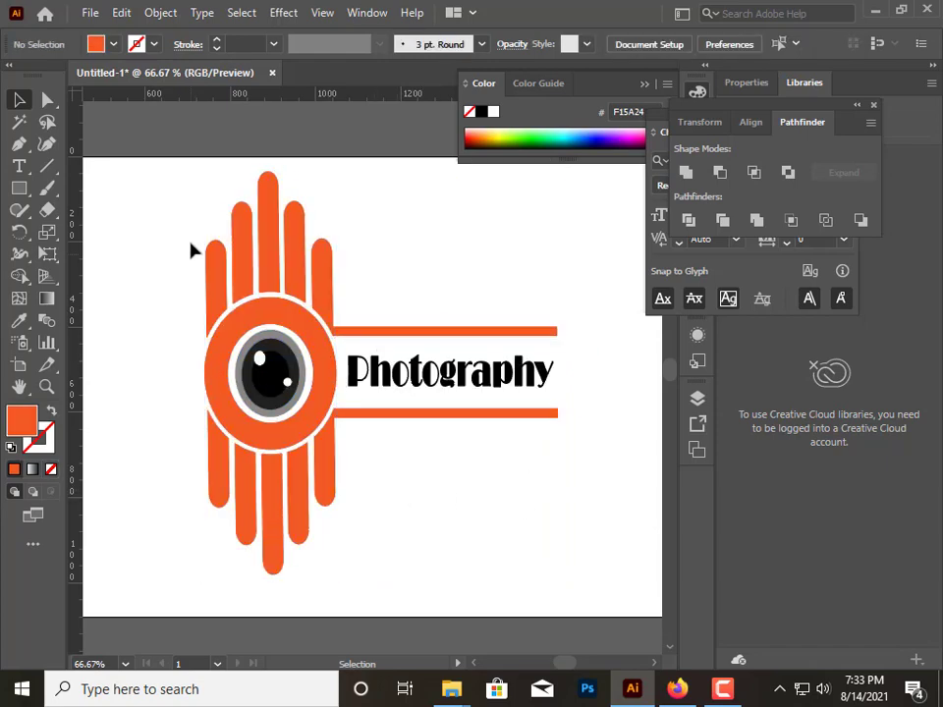
{"action": "key", "text": "ctrl+minus"}
{"action": "key", "text": "ctrl+minus"}
{"action": "key", "text": "ctrl+minus"}
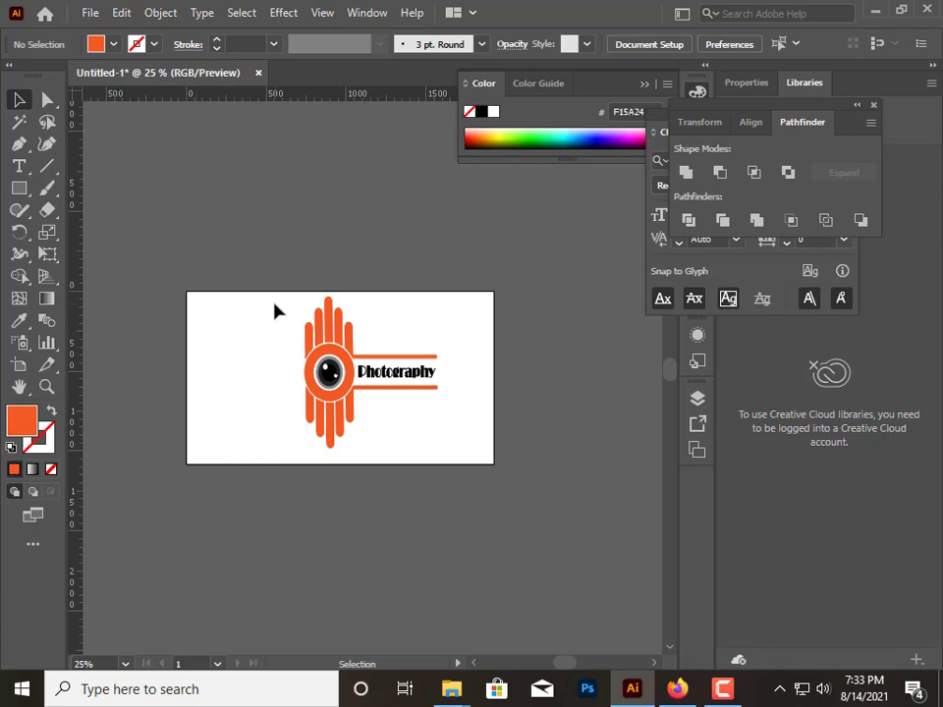
{"action": "left_click_drag", "start_coordinate": [275, 310], "coordinate": [456, 454]}
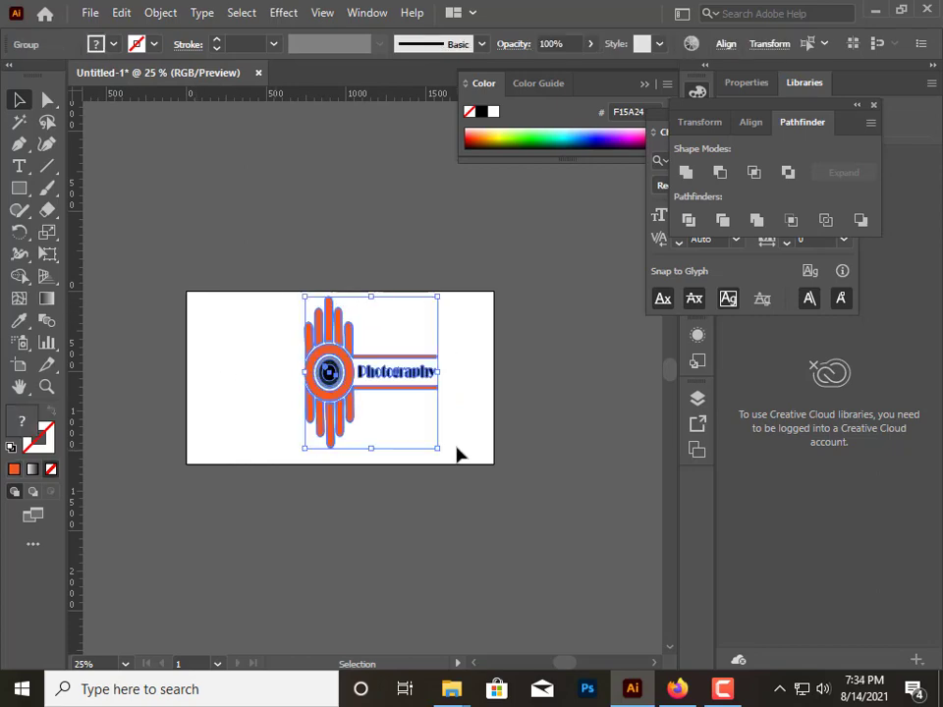
{"action": "left_click", "coordinate": [160, 12]}
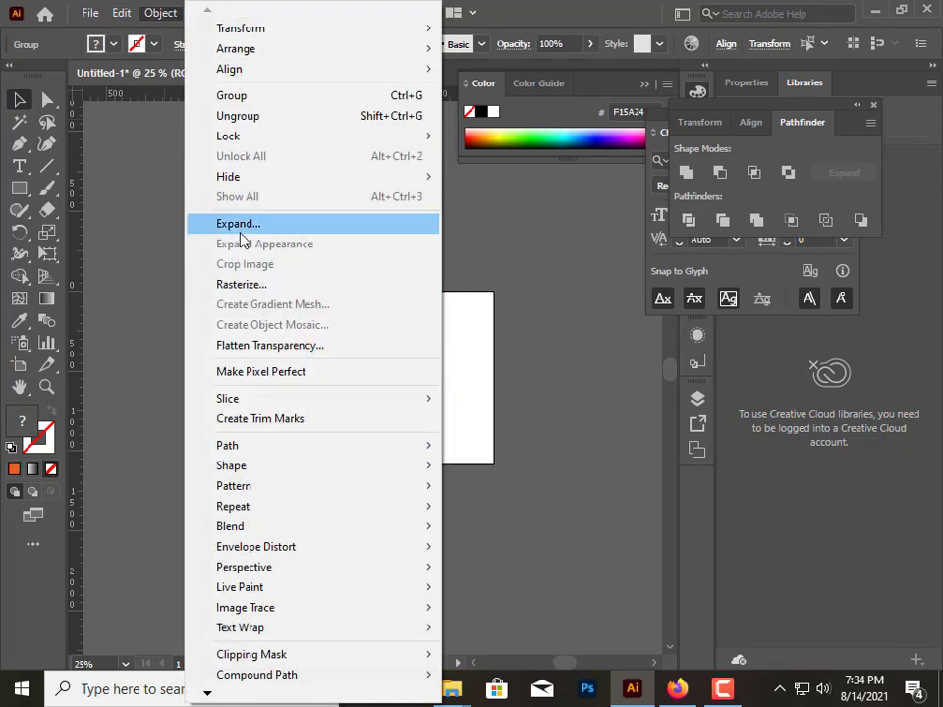
{"action": "left_click", "coordinate": [241, 224]}
{"action": "left_click", "coordinate": [161, 12]}
{"action": "left_click", "coordinate": [228, 222]}
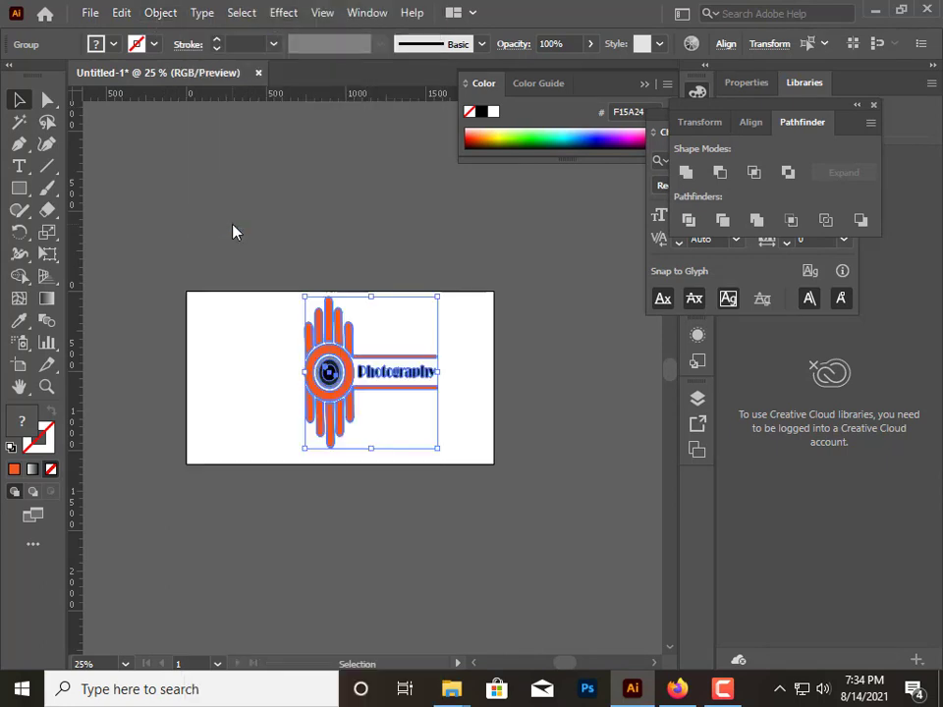